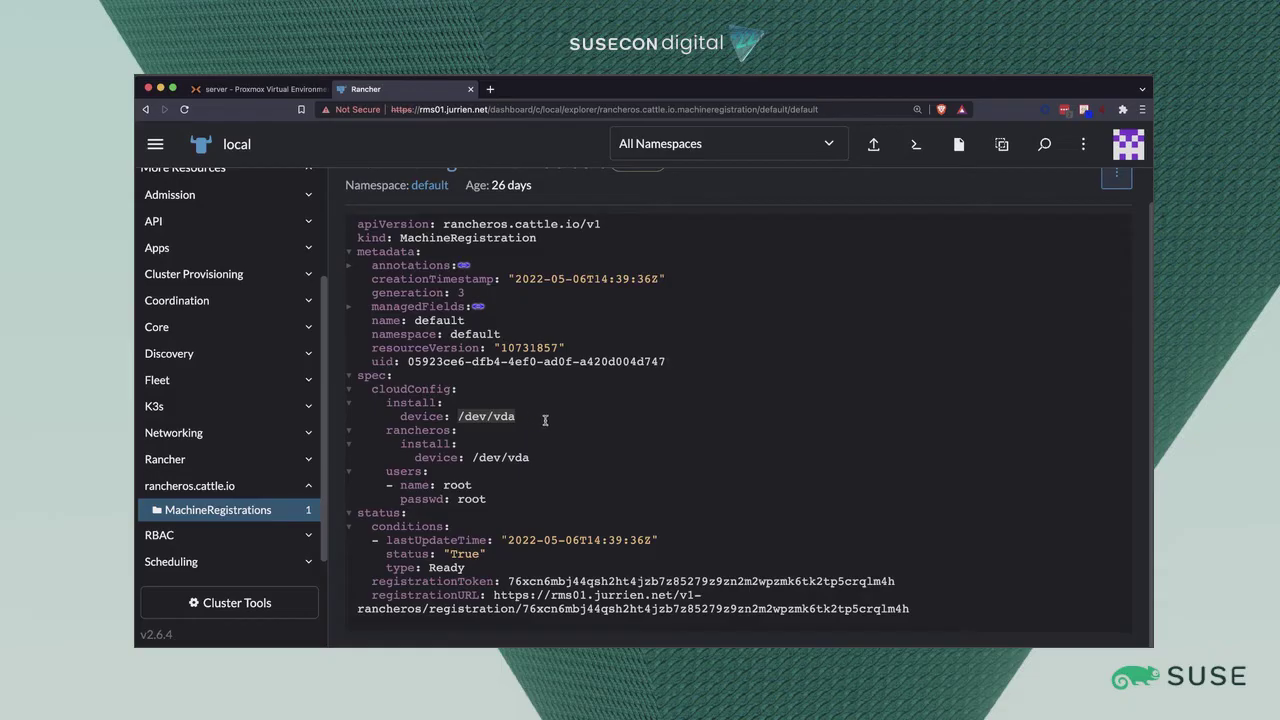
left_click(541, 421)
left_click_drag(445, 487, 486, 514)
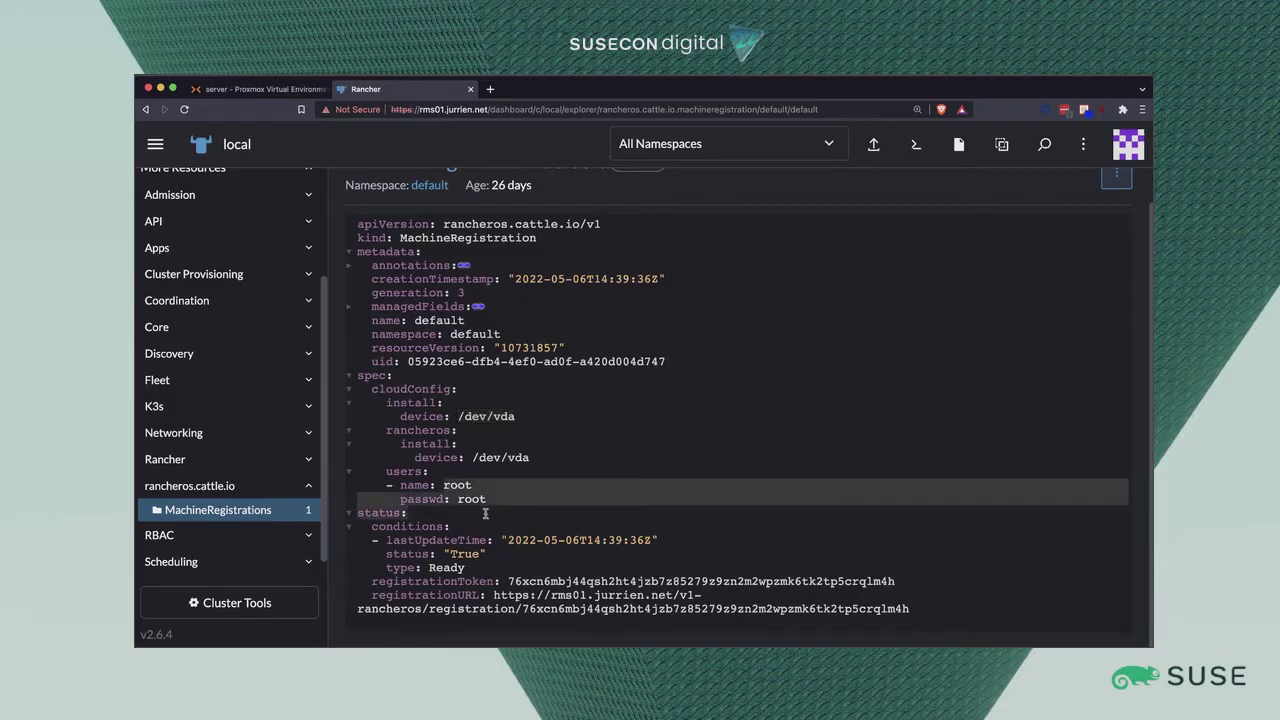
left_click(508, 519)
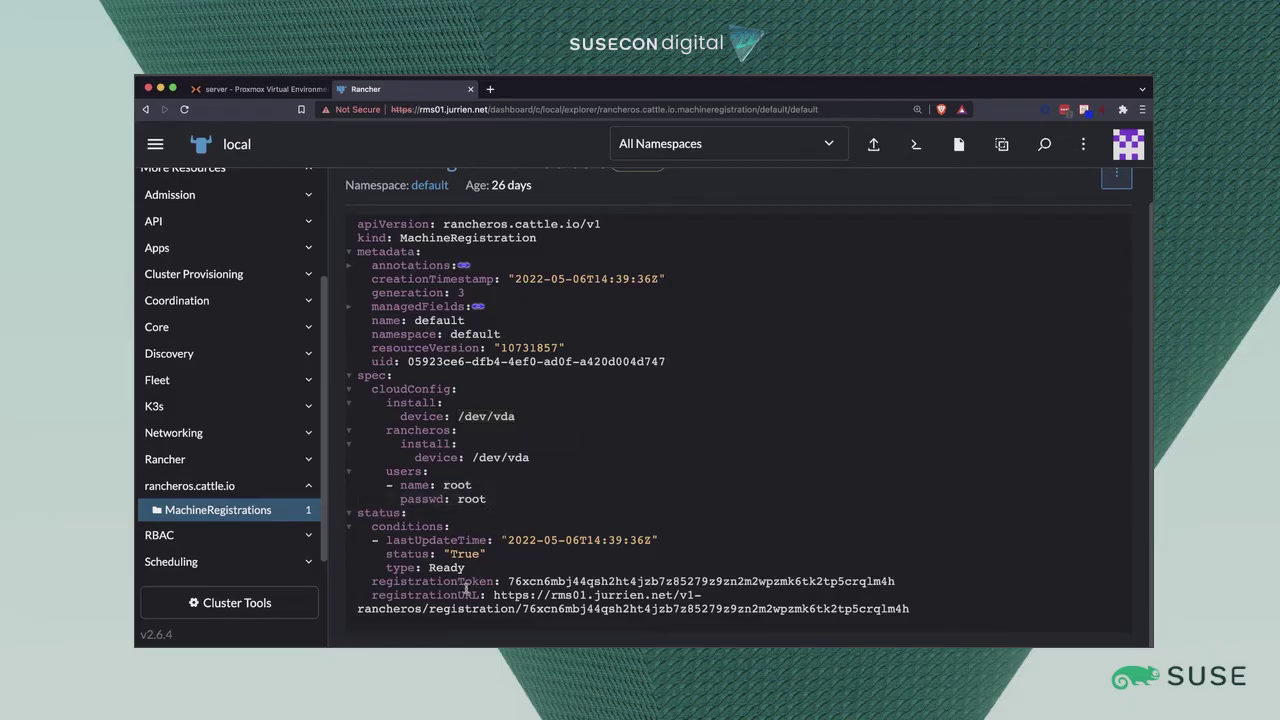
left_click_drag(375, 584, 904, 585)
left_click(904, 585)
left_click_drag(493, 595, 941, 611)
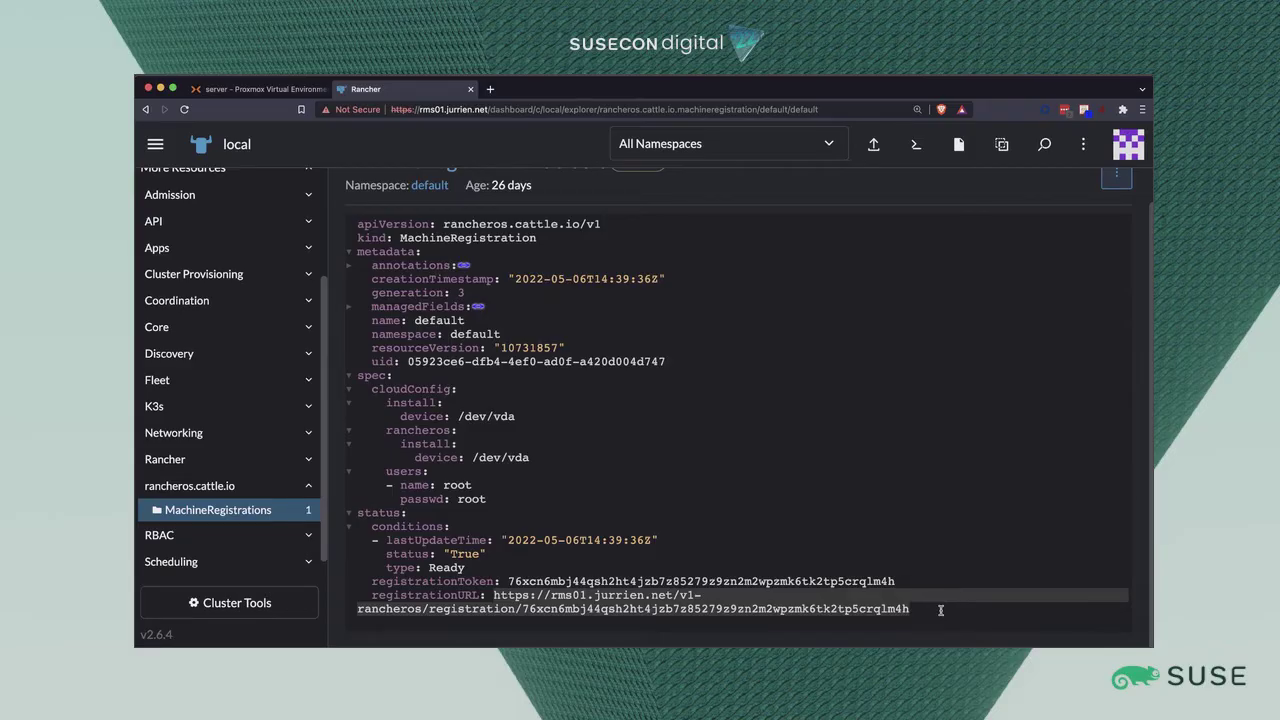
left_click(906, 610)
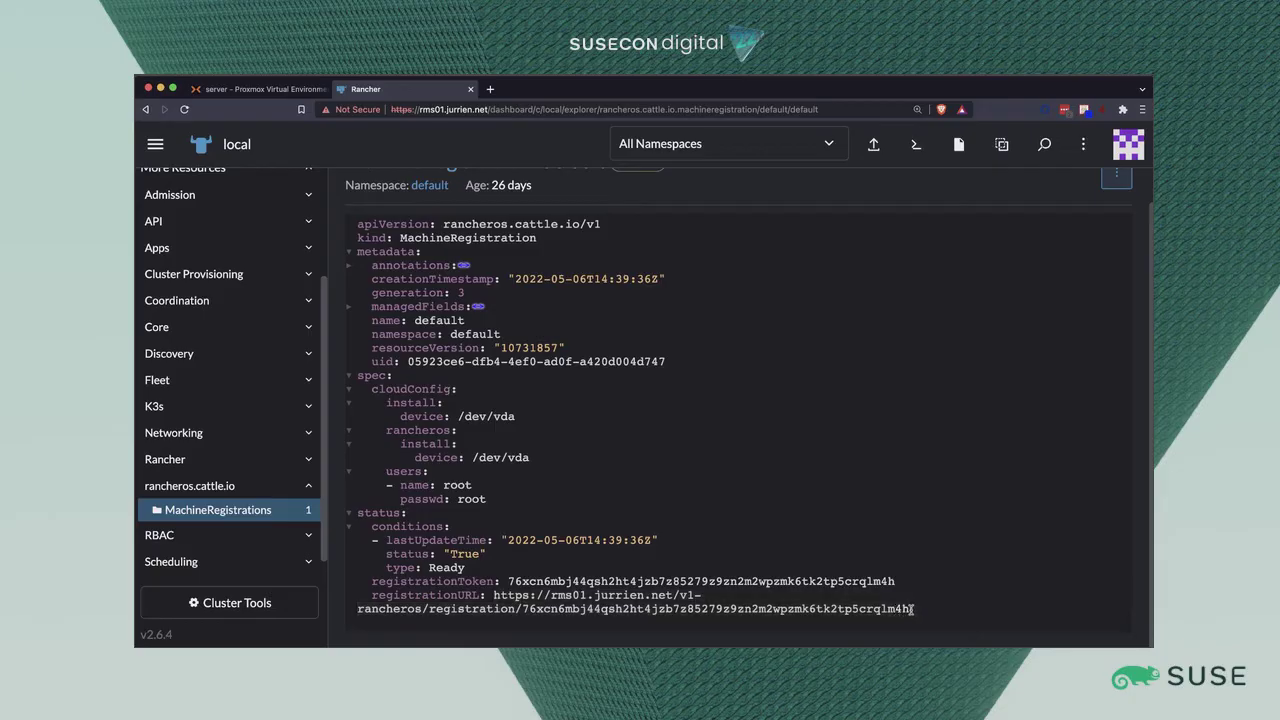
mouse_move(912, 609)
left_mouse_down()
mouse_move(488, 610)
mouse_move(494, 596)
mouse_move(912, 609)
left_mouse_up()
left_click(496, 596)
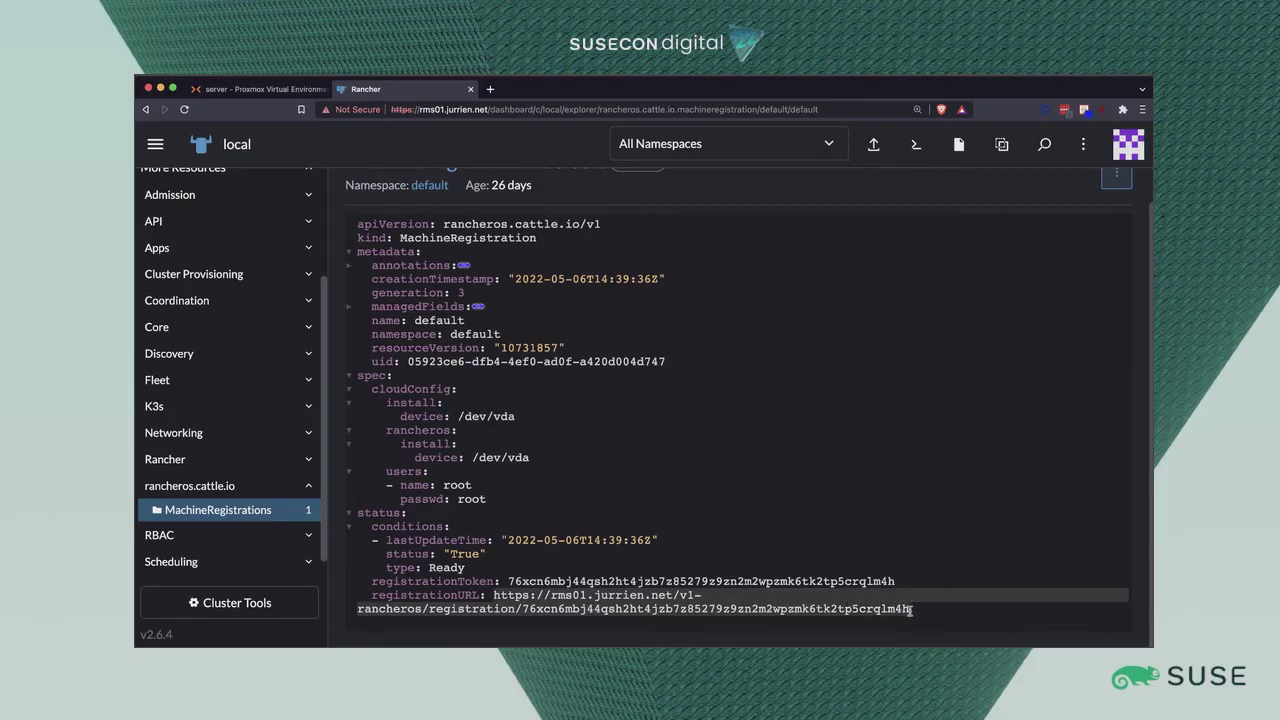
left_click(822, 605)
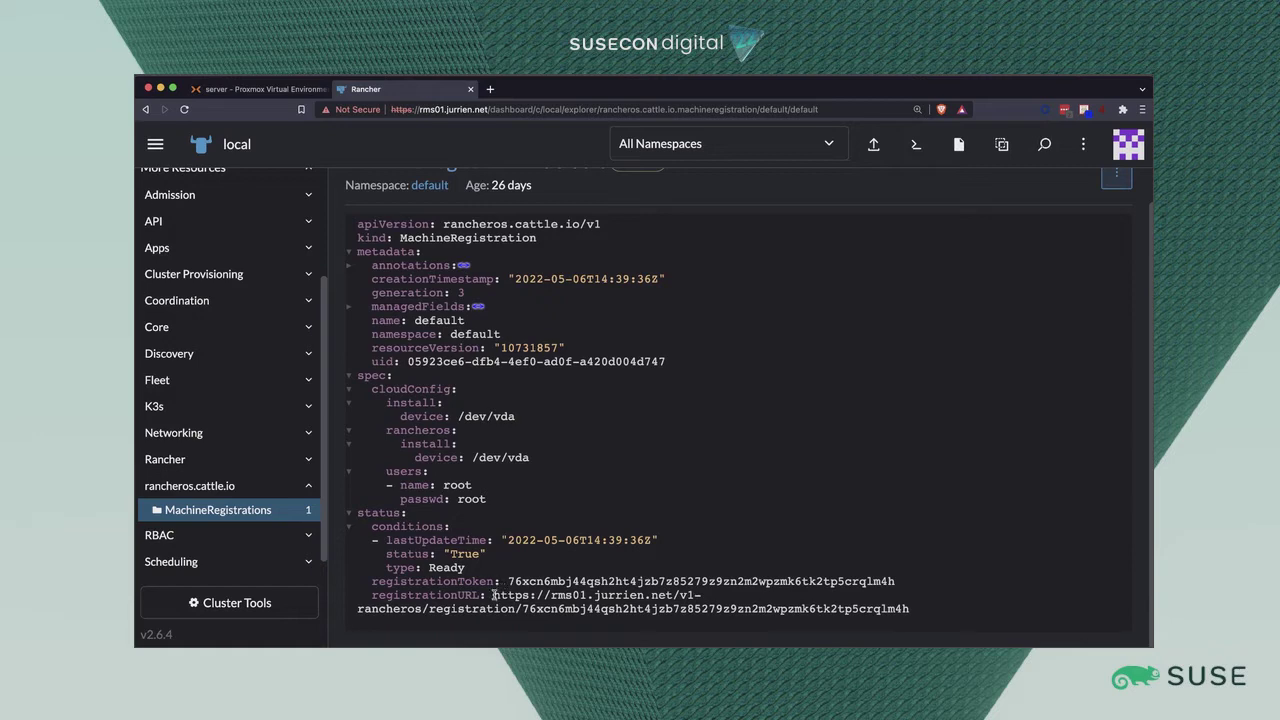
In the SSH terminal, return to the home folder and list its files.
left_click(484, 645)
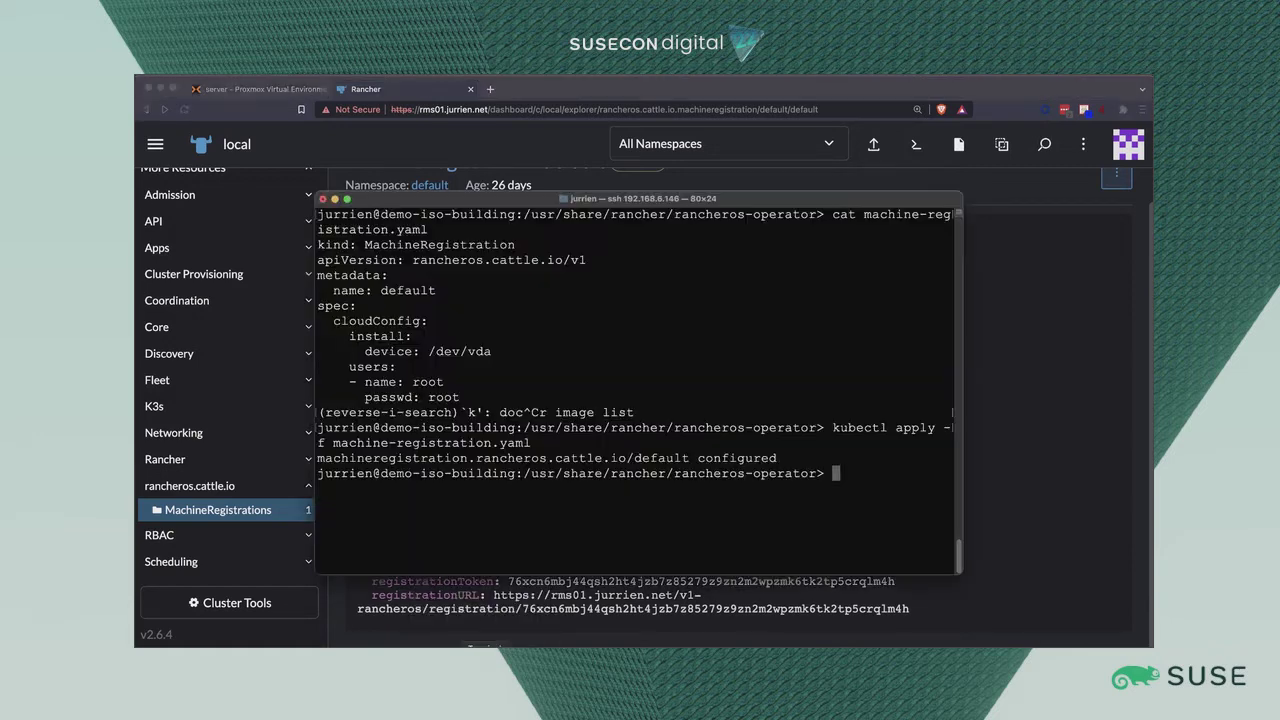
type("cd")
key("Return")
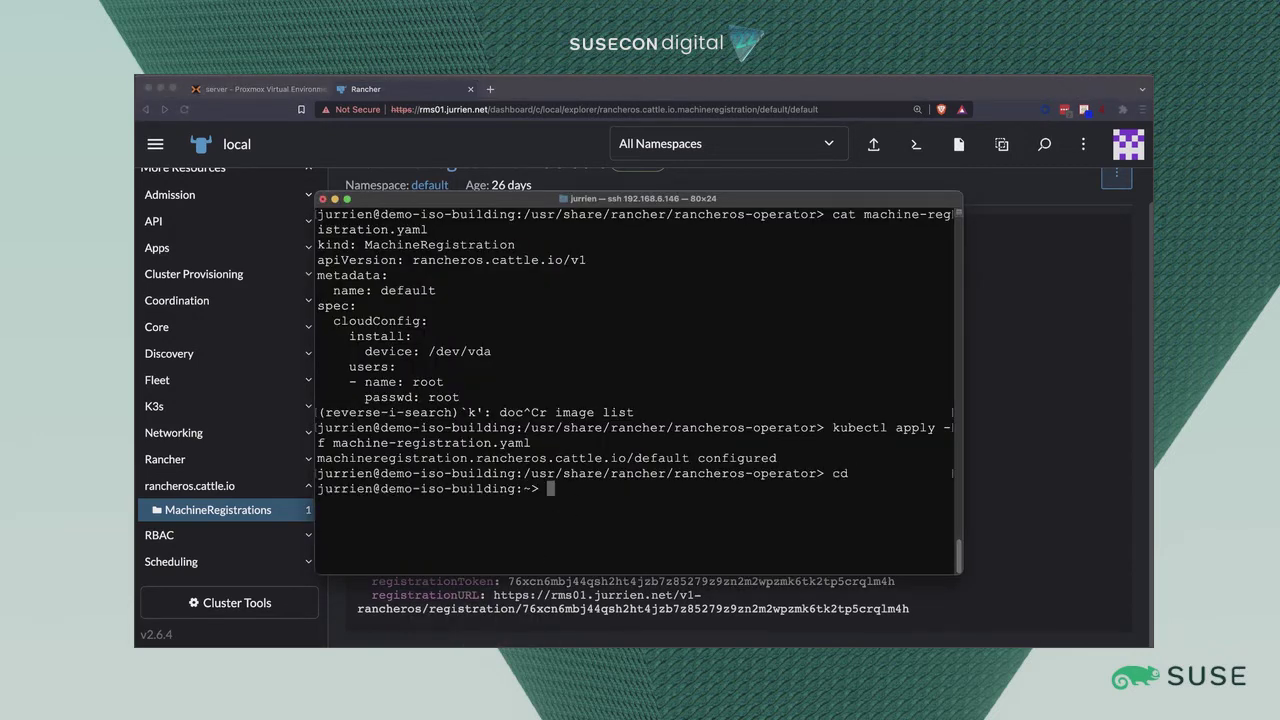
type("ls")
key("Return")
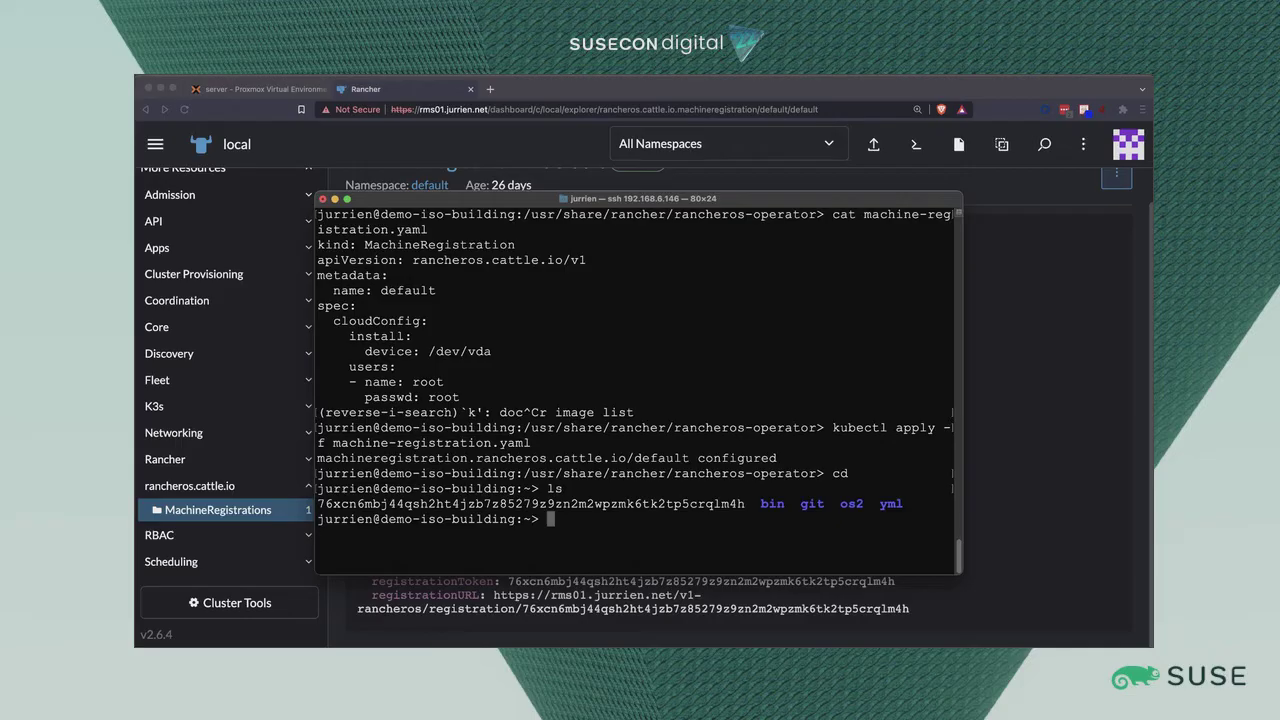
Print the token-named registration cloud-config file and highlight its hostname template line.
type("cat 7")
key("Tab")
key("Return")
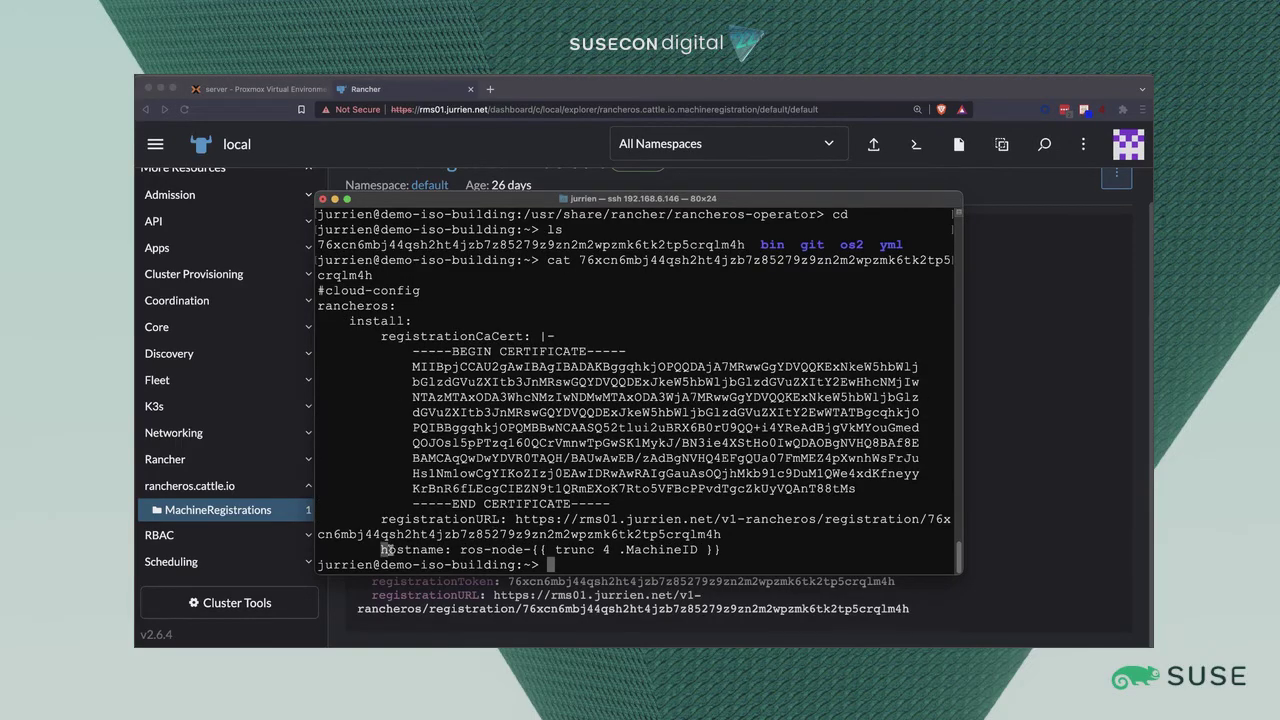
left_click_drag(380, 549, 737, 549)
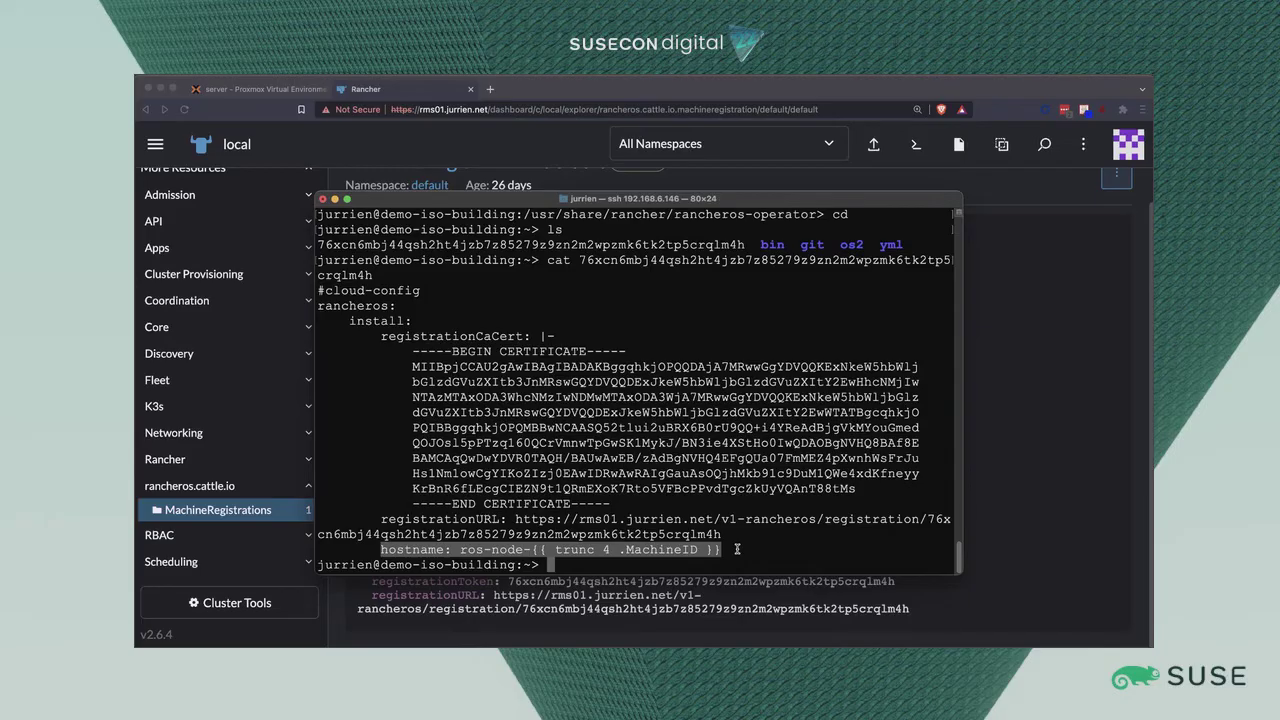
left_click(723, 550)
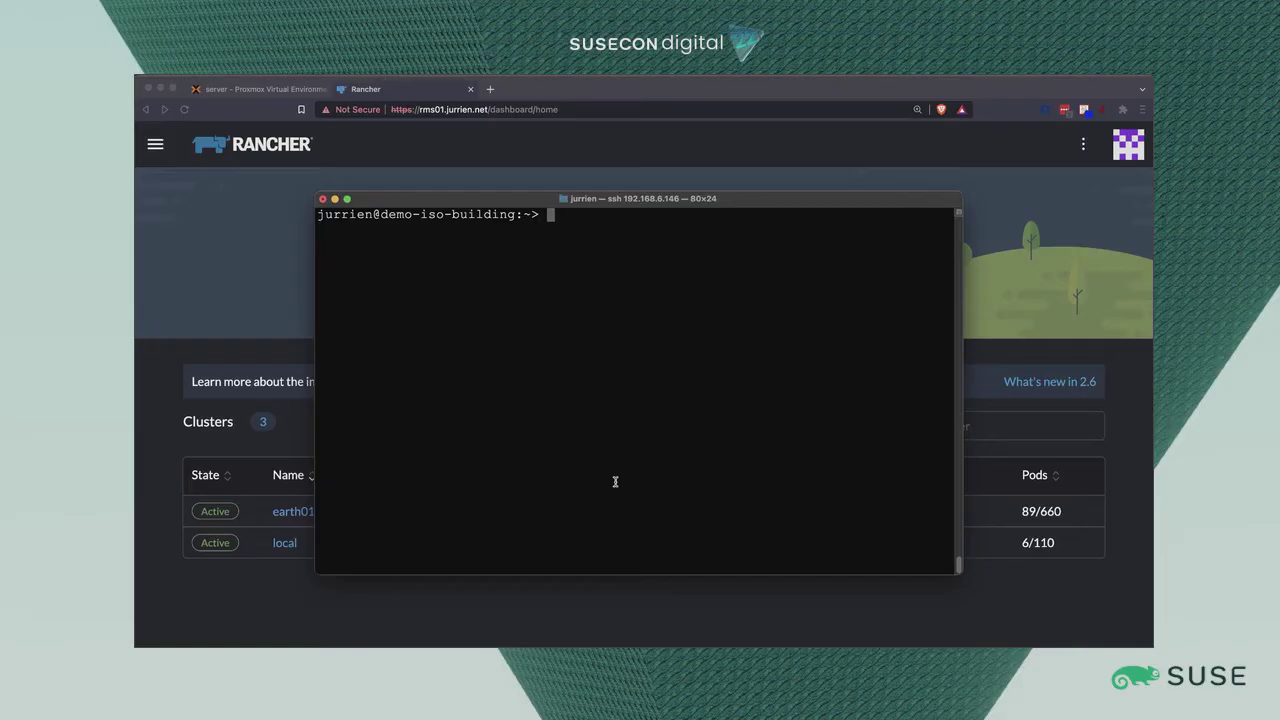
Create a git folder and clone the rancher-node-image repository into it.
type("mkdir git")
key("Return")
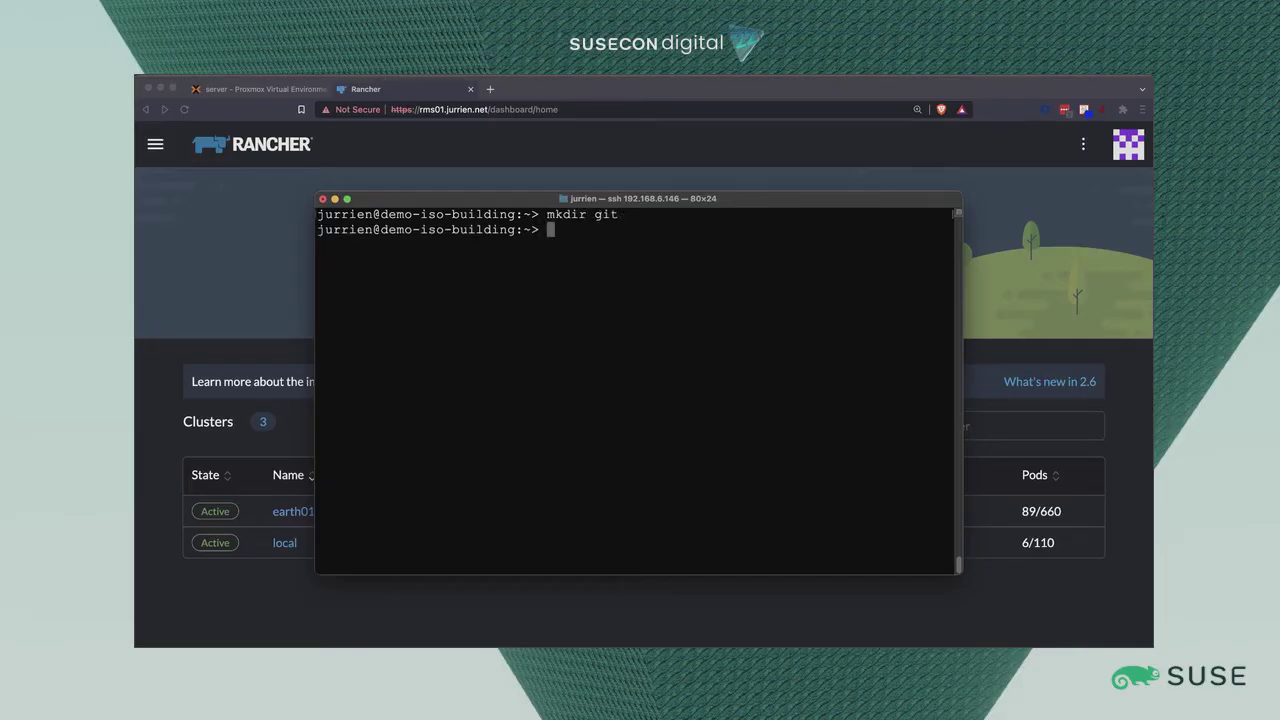
type("cd git")
key("Return")
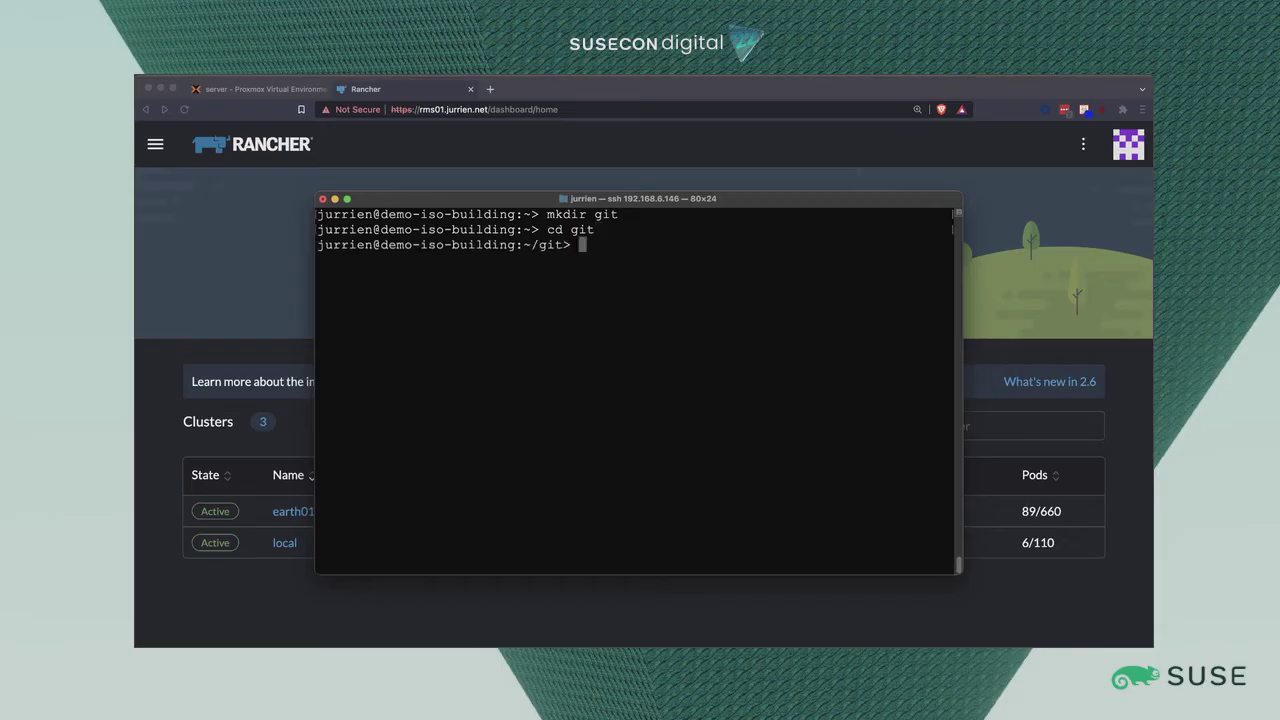
type("git clone https://github.com/rancher-sandbox/rancher-node-image")
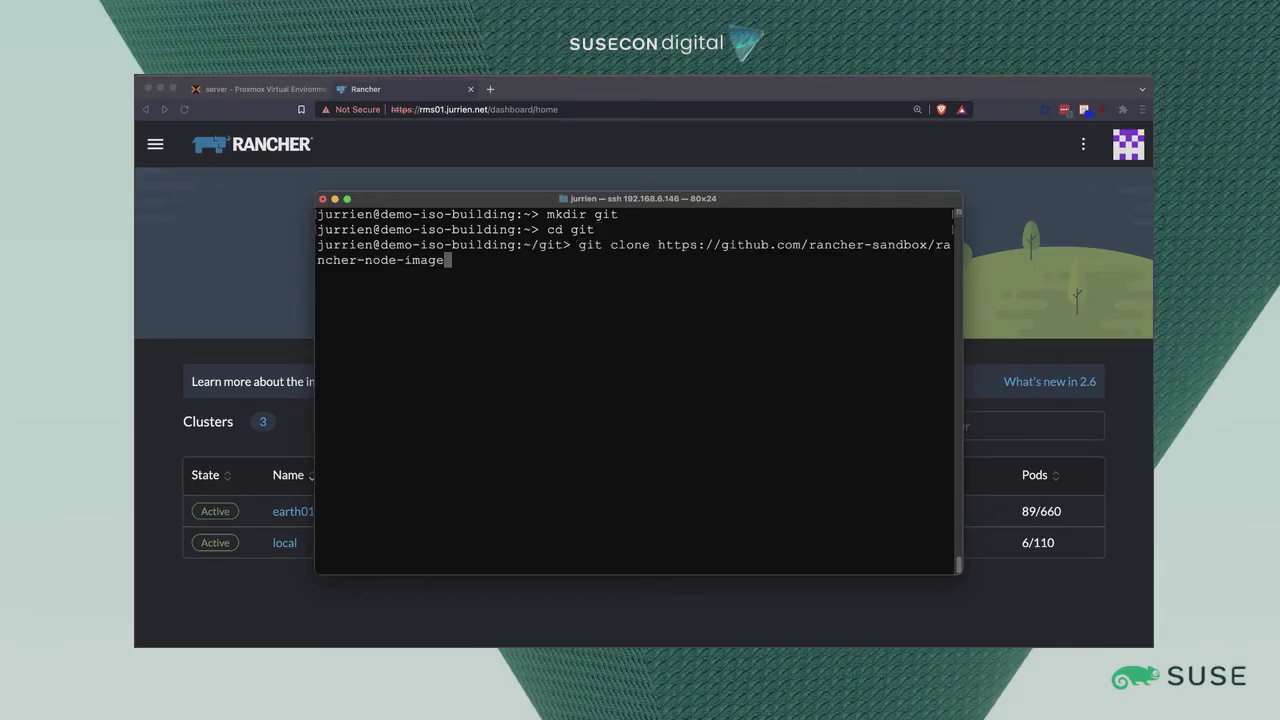
key("Return")
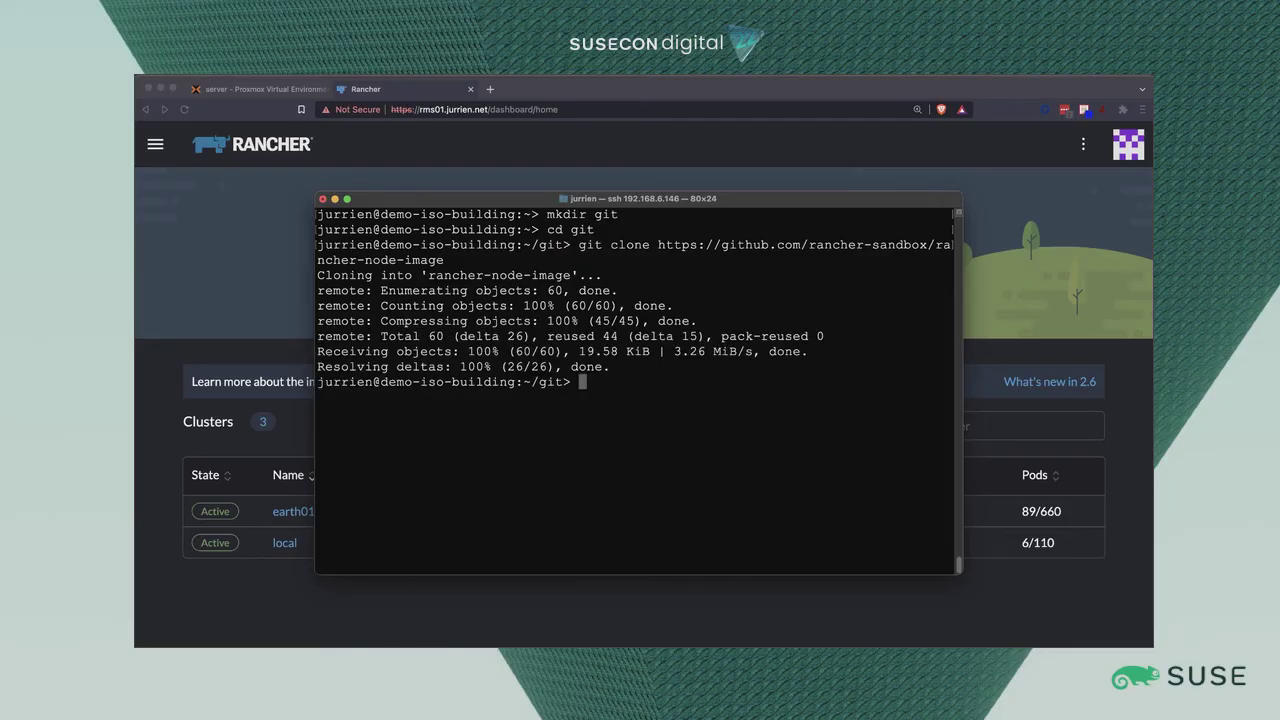
Enter the cloned rancher-node-image folder and list its contents.
type("ls")
key("Return")
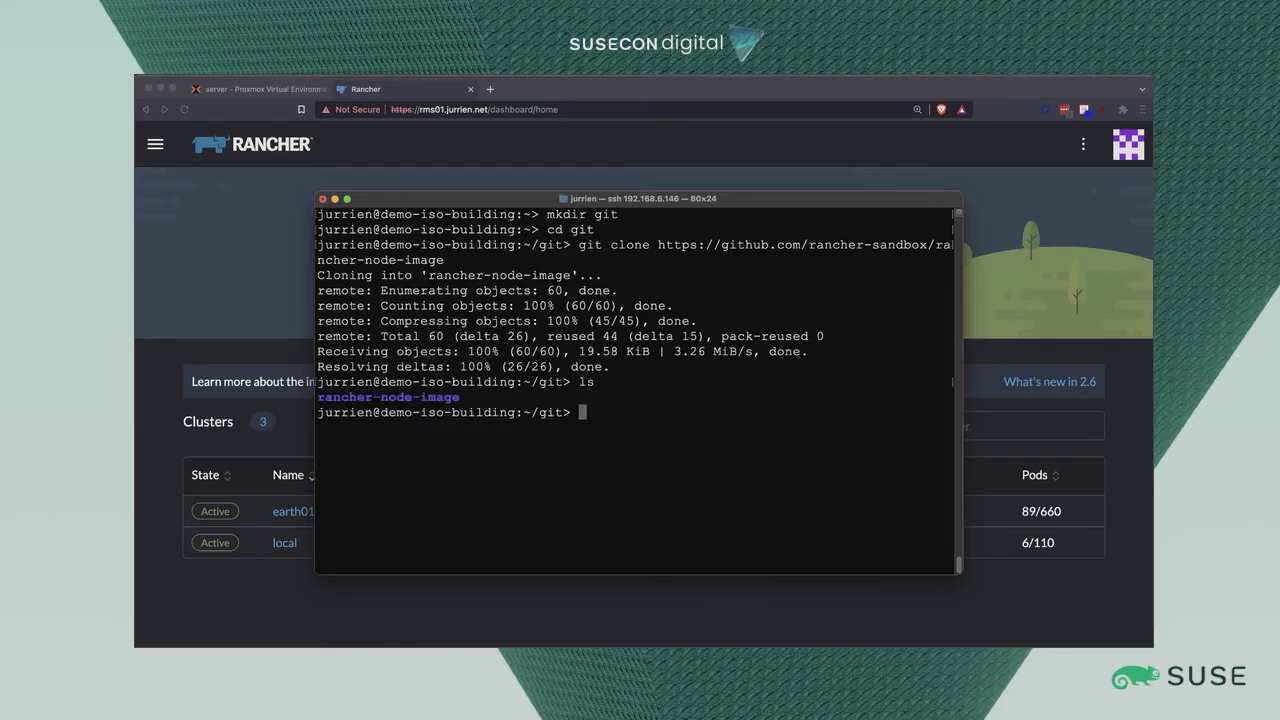
type("cd r")
key("Tab")
key("Return")
type("ls")
key("Return")
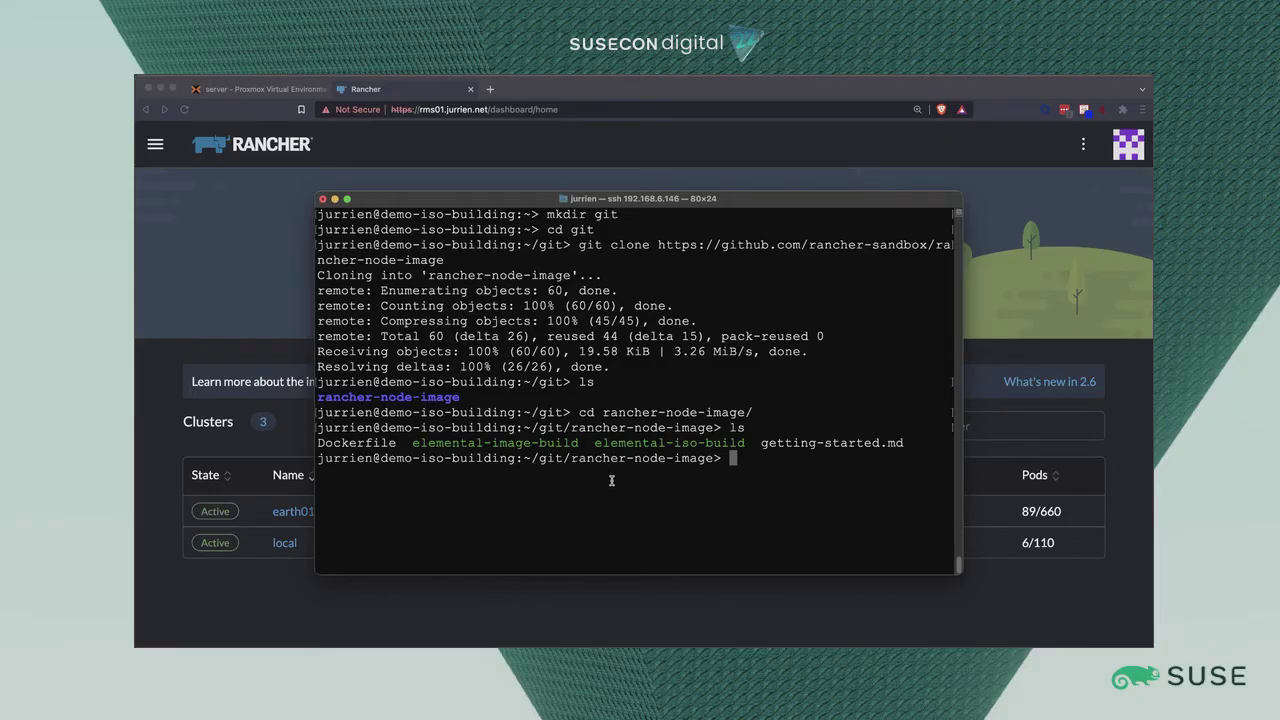
Print the rancher-node-image Dockerfile and scroll through its base image and Elemental build steps.
type("docker b")
key("BackSpace")
key("BackSpace")
key("BackSpace")
key("BackSpace")
key("BackSpace")
key("BackSpace")
key("BackSpace")
key("BackSpace")
type("cat D")
key("Tab")
key("Return")
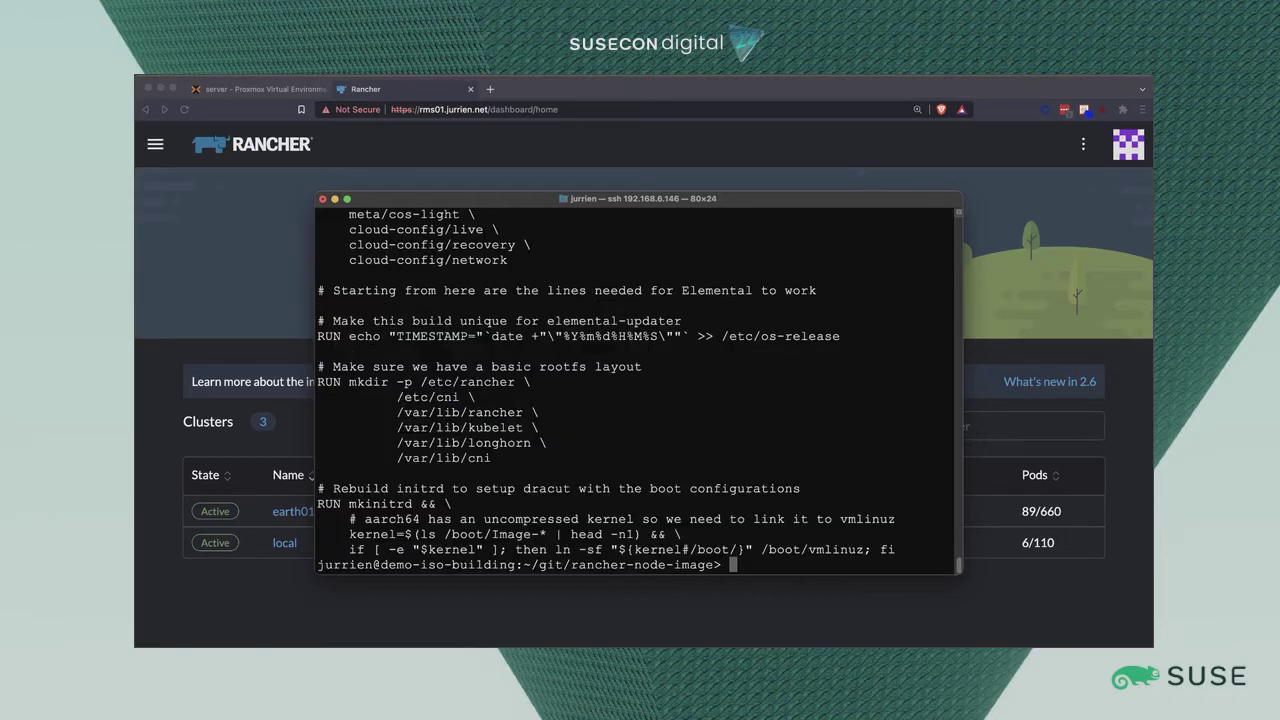
scroll(512, 431, "up", 5)
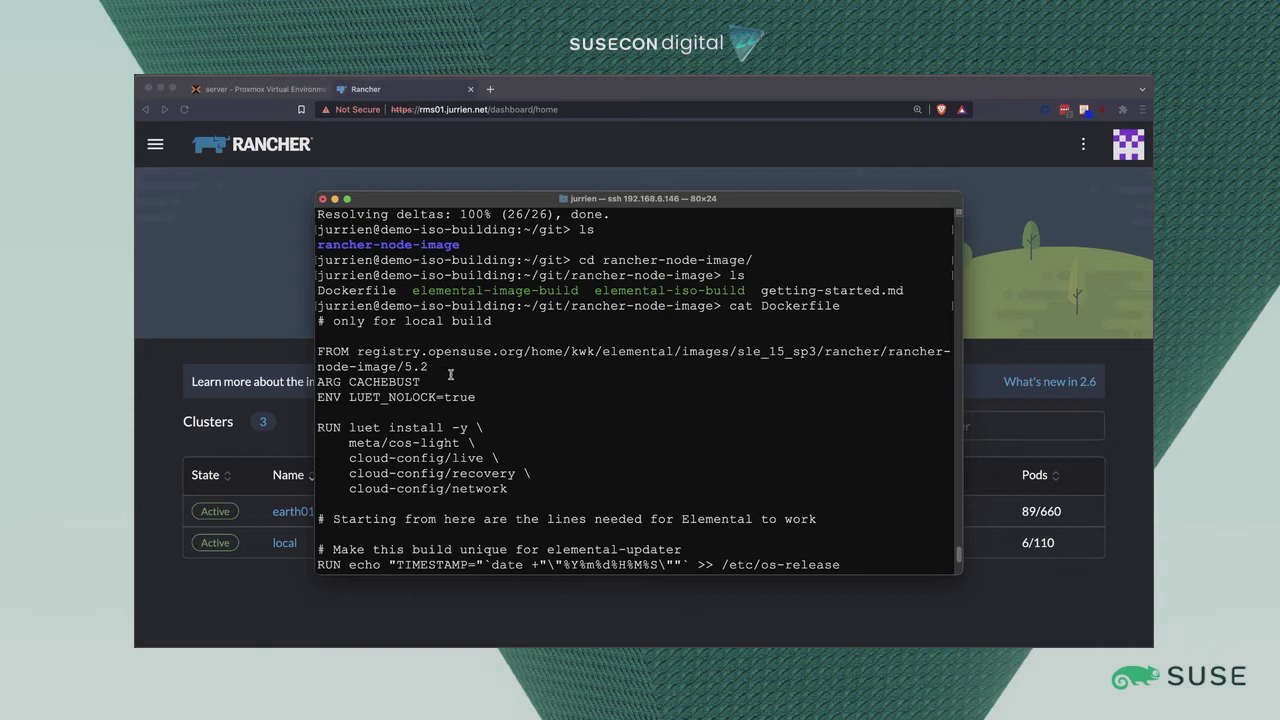
scroll(452, 374, "down", 2)
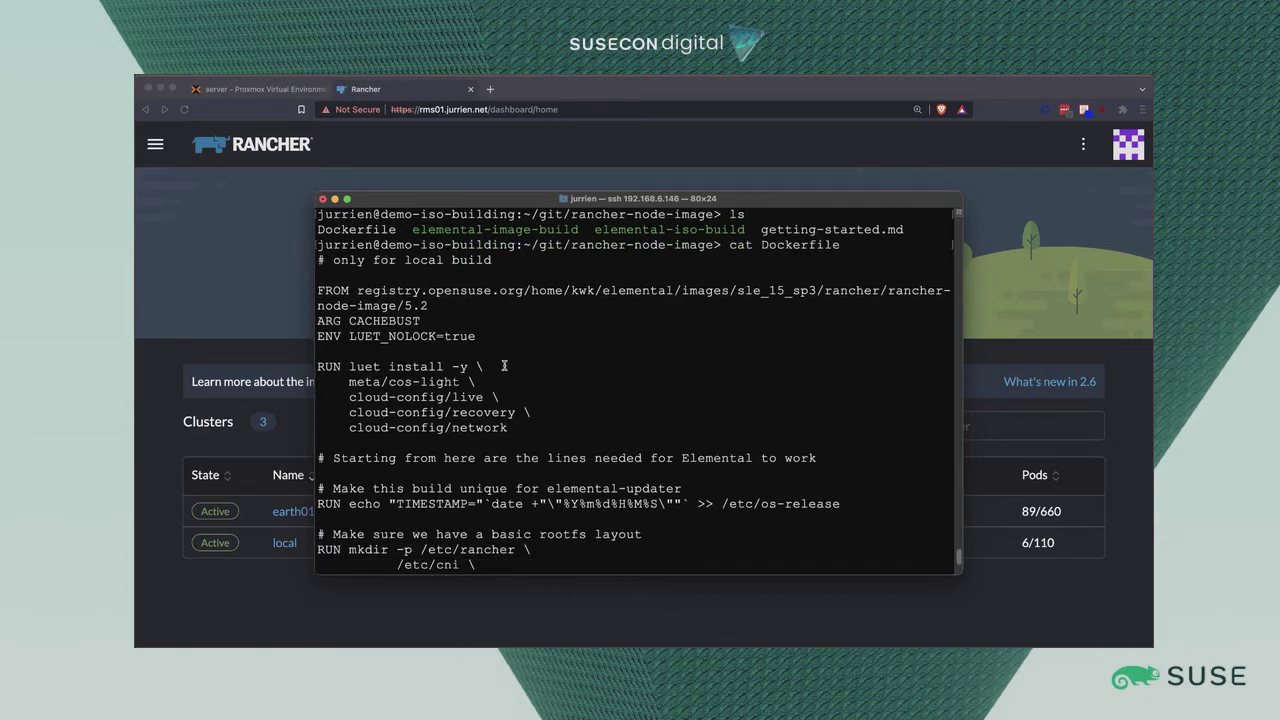
scroll(387, 394, "down", 2)
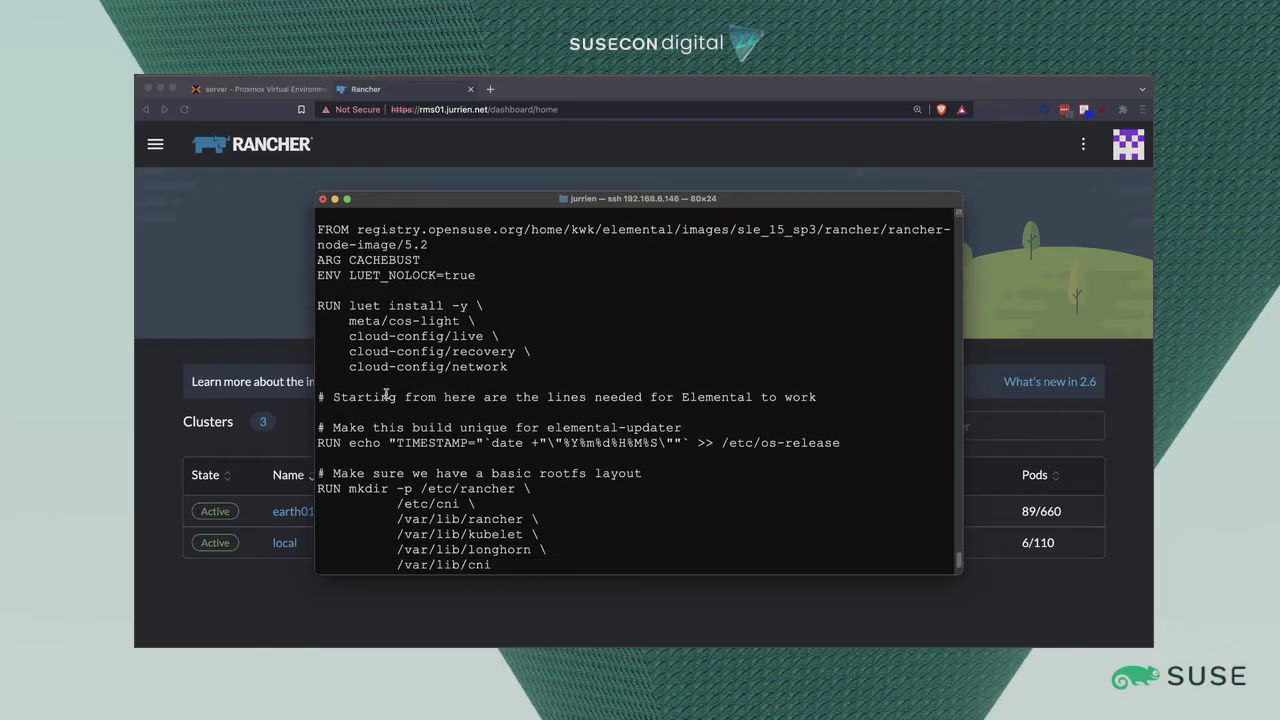
scroll(387, 394, "down", 4)
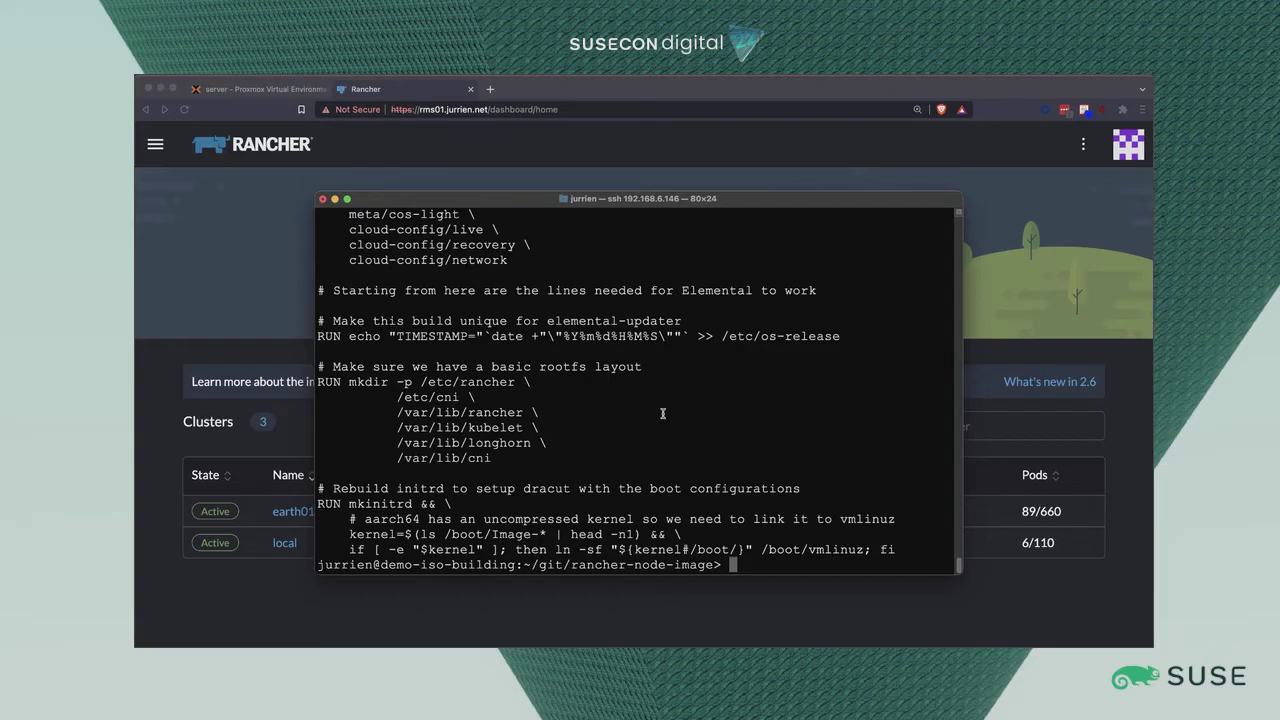
scroll(662, 413, "up", 3)
scroll(661, 414, "down", 3)
Build the image with 'docker build .' and highlight the resulting ID fc737d87297b.
type("er build ,")
key("Return")
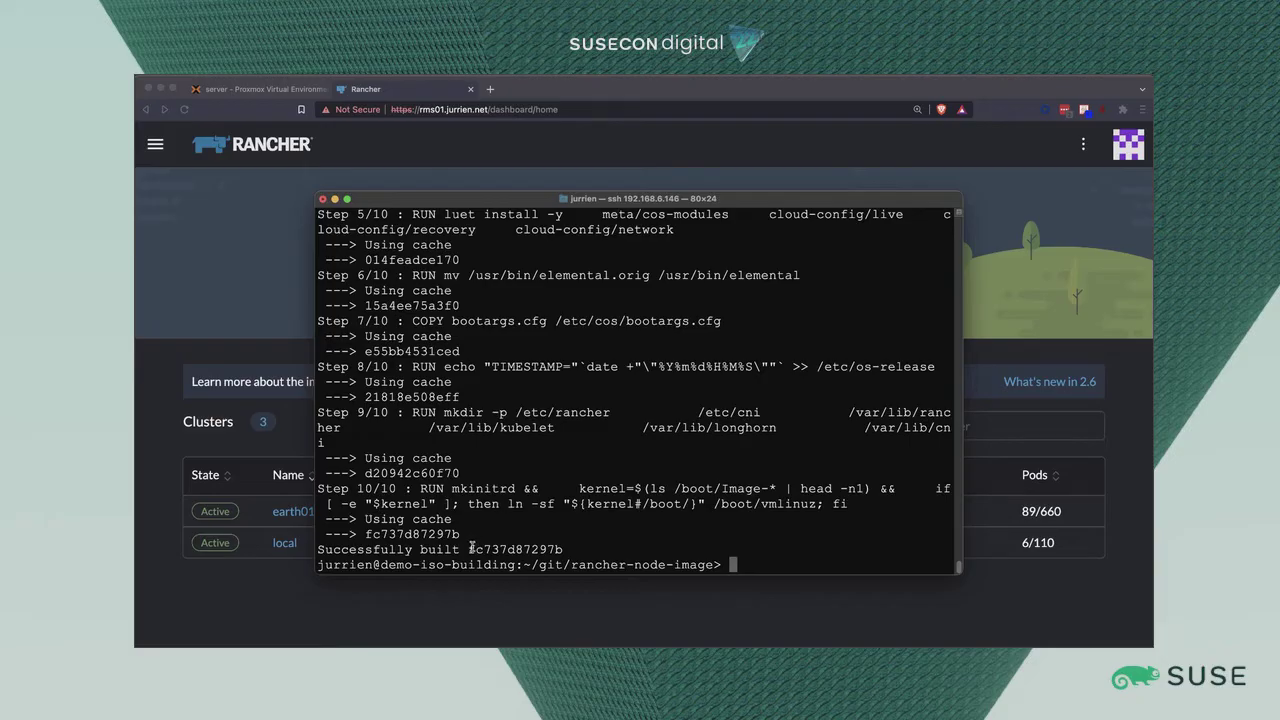
left_click_drag(468, 549, 561, 546)
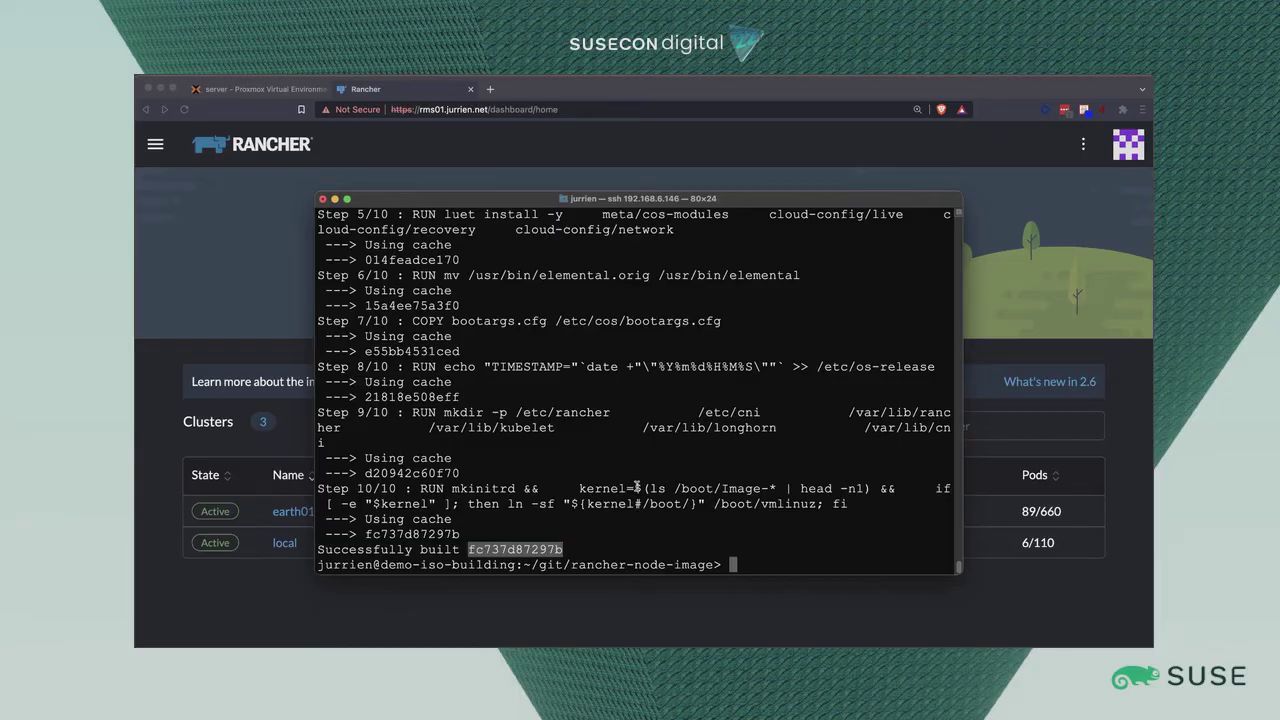
Tag the built image fc737d87297b as node-image with docker tag.
type("do")
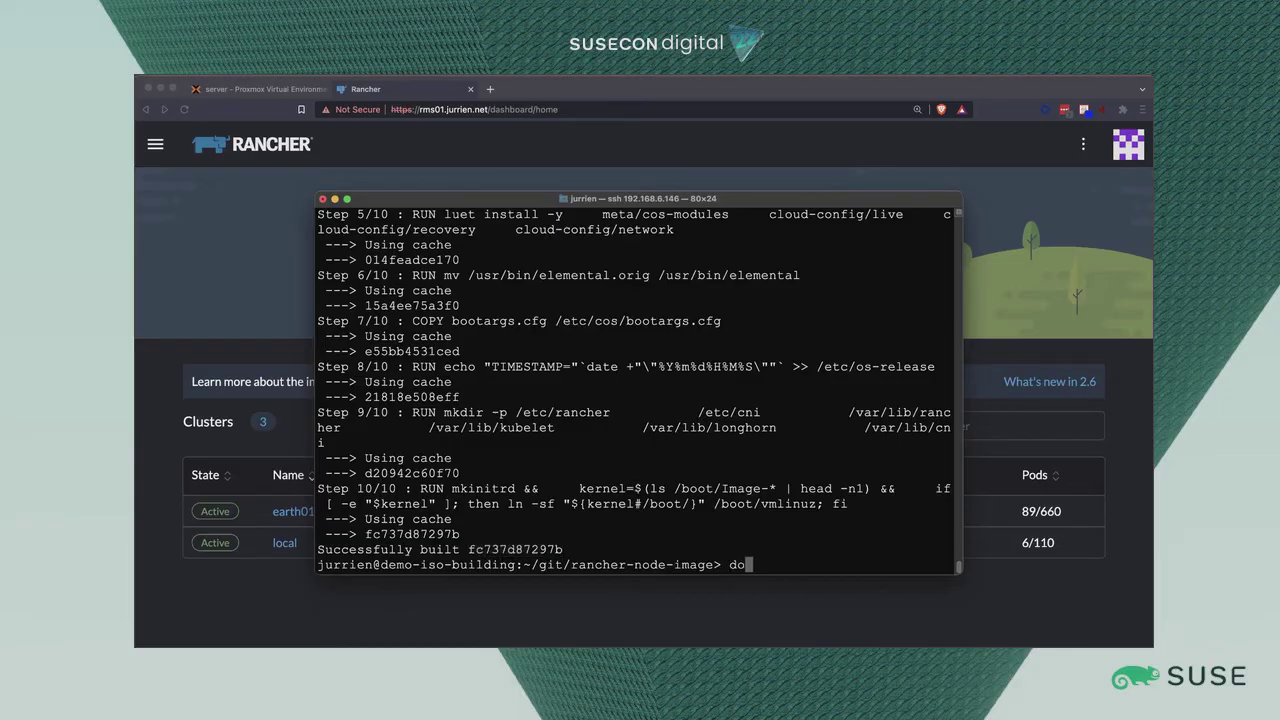
type("cker tag")
double_click(524, 549)
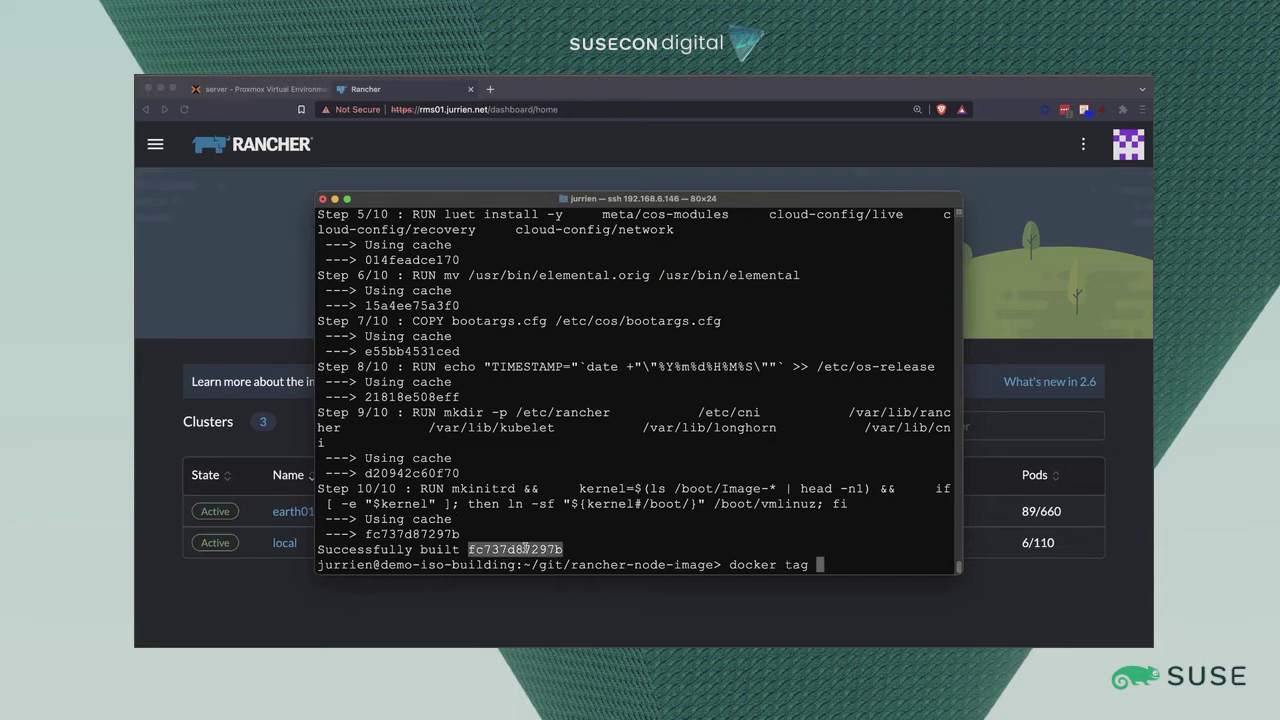
key("super+c")
key("super+v")
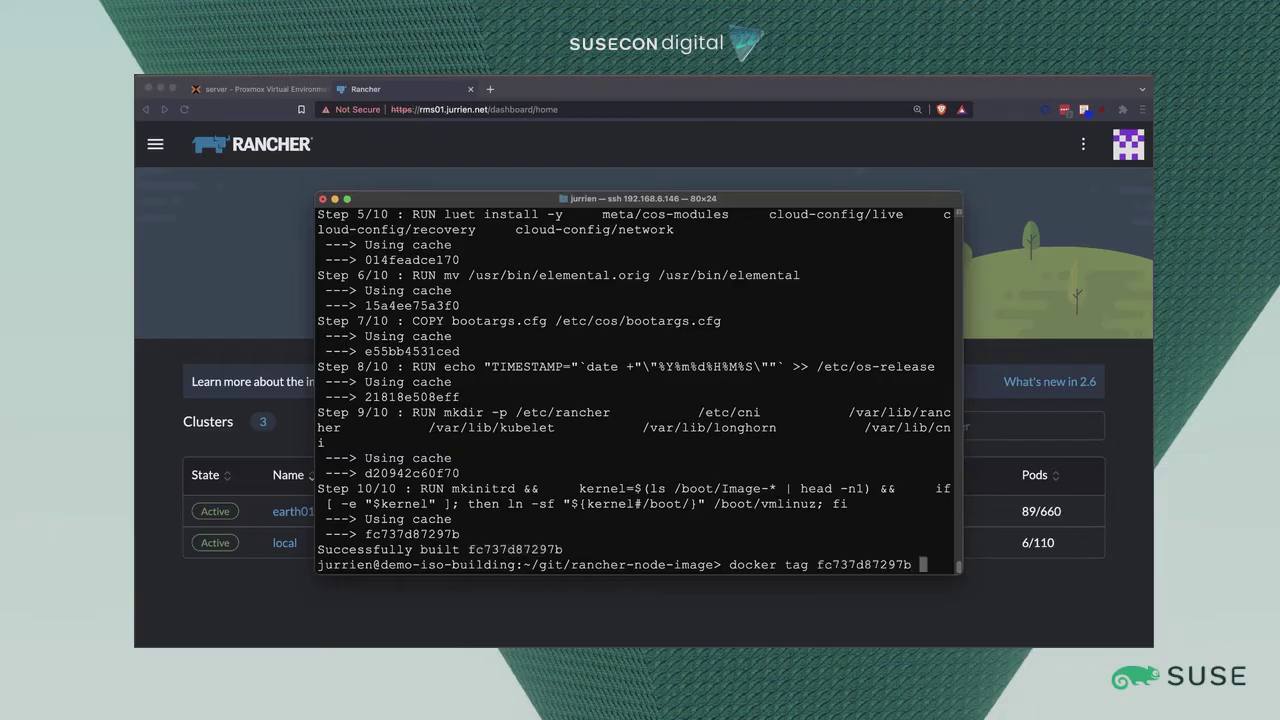
type("node0")
key("BackSpace")
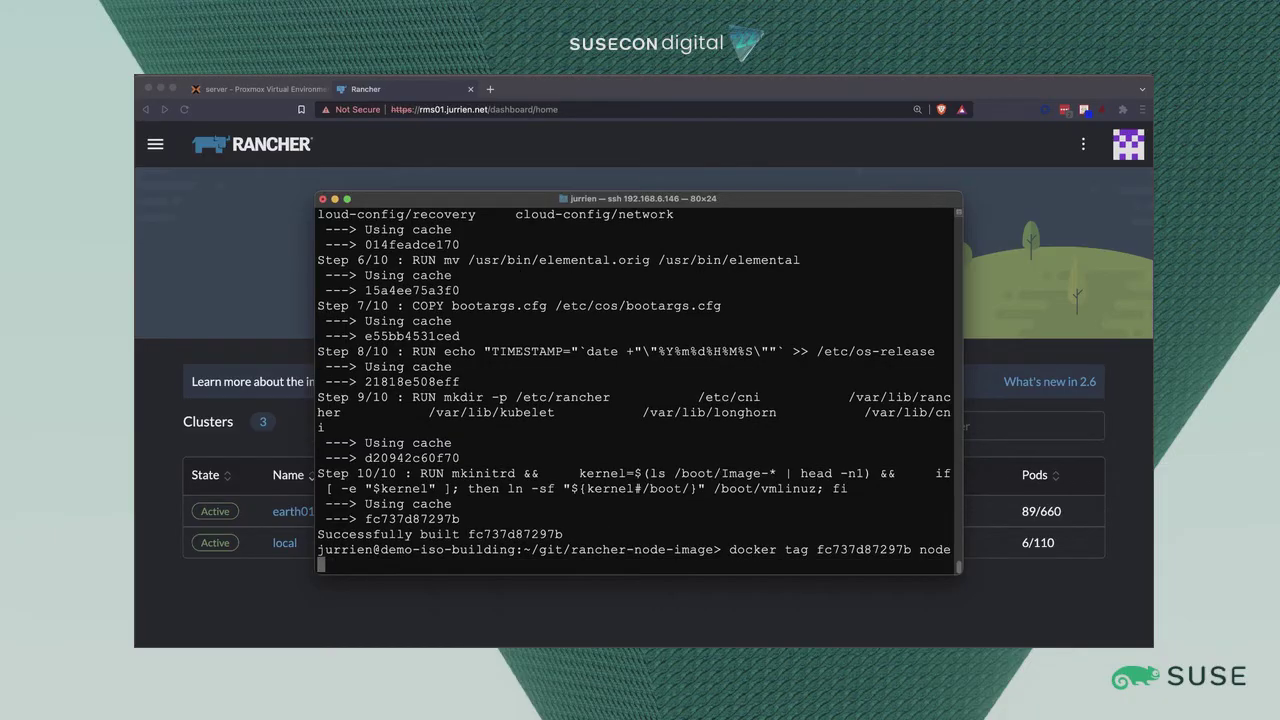
type("-image")
key("Return")
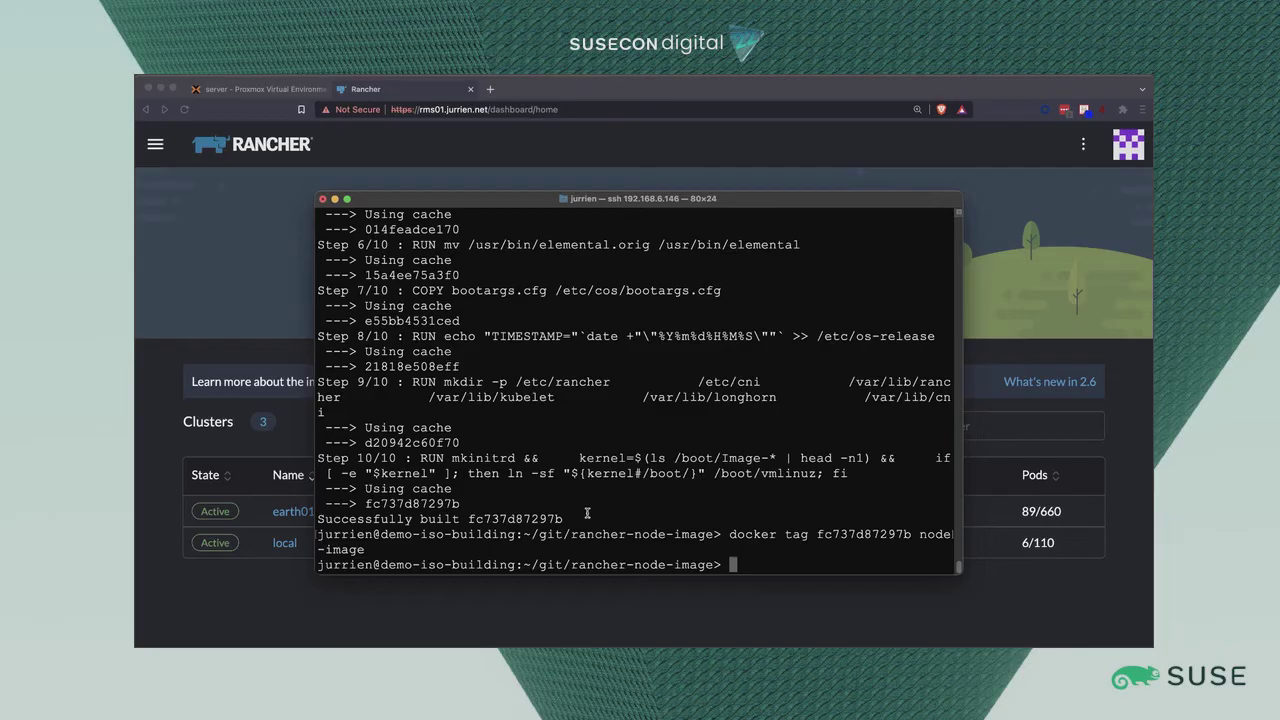
List the project folder's files and begin typing the elemental-image-build command.
type("ls")
key("Return")
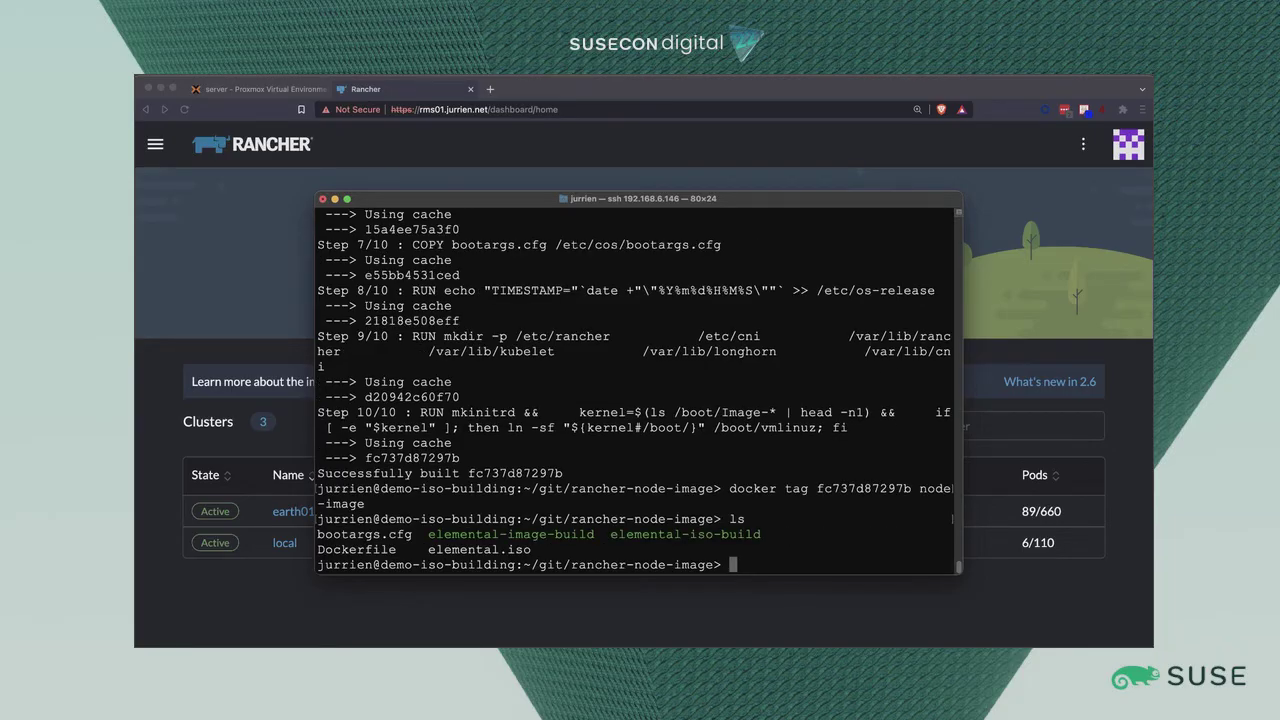
type("./elemental-i")
type("im")
key("BackSpace")
key("BackSpace")
Run ./elemental-image-build with node-image, iso and the home-folder registration file.
type("i")
key("BackSpace")
type("m")
key("Tab")
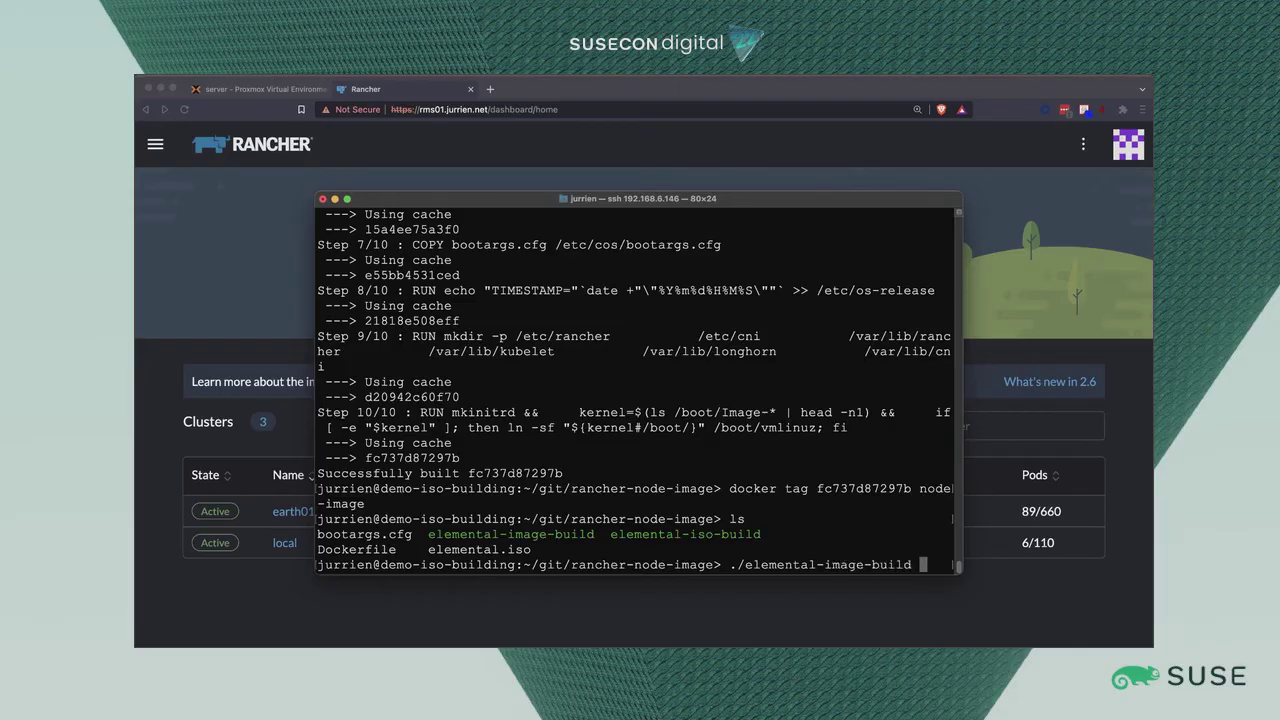
type("node-")
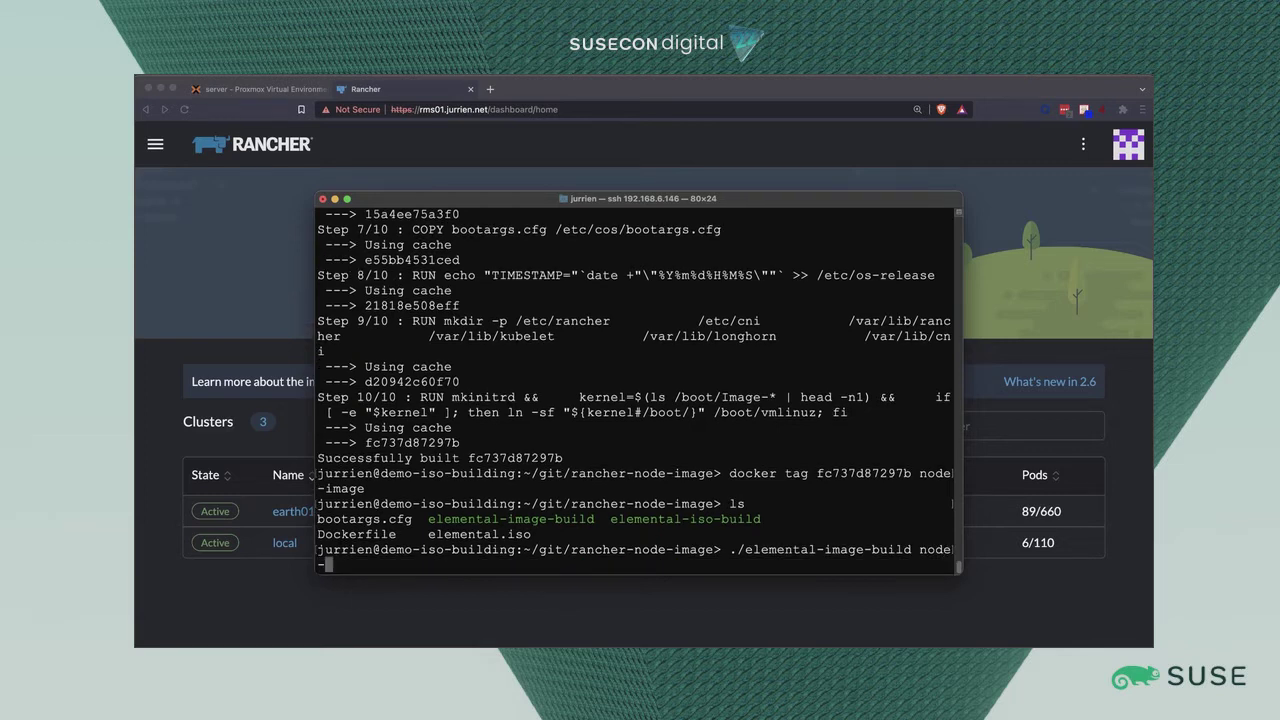
type("image iso ~/767")
key("BackSpace")
key("BackSpace")
key("BackSpace")
key("BackSpace")
key("BackSpace")
type("~/76")
key("Tab")
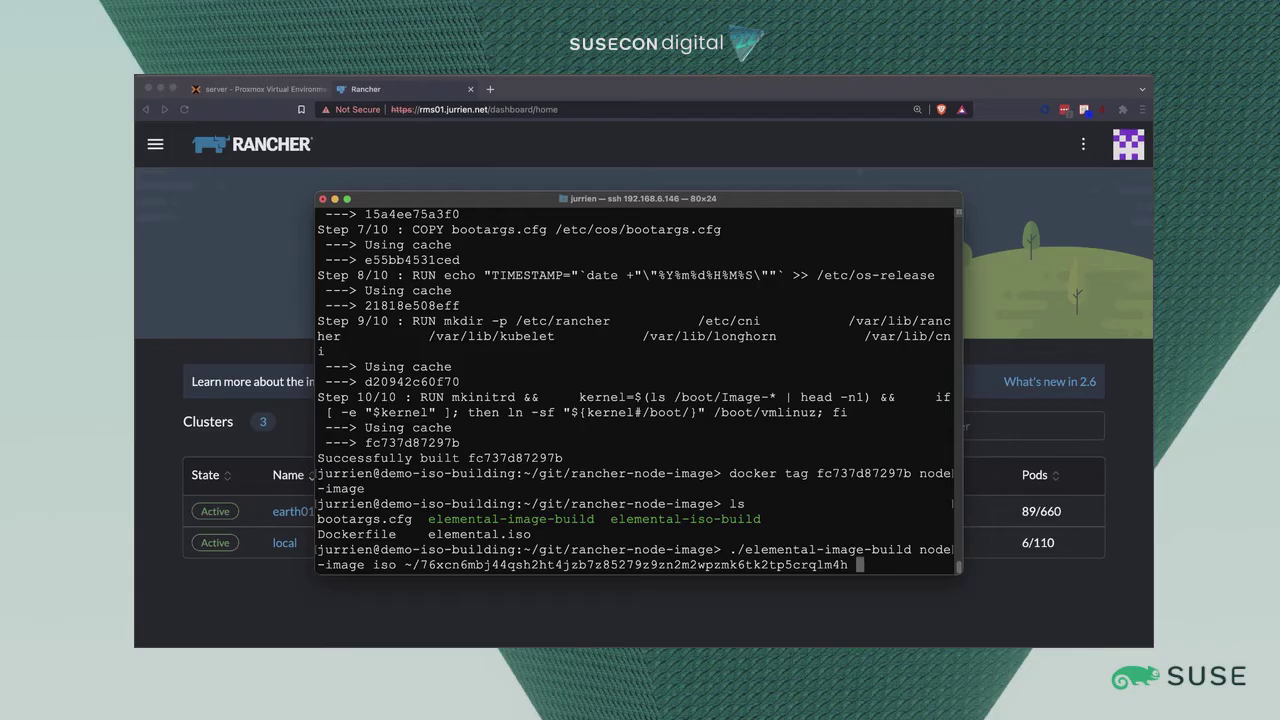
key("Return")
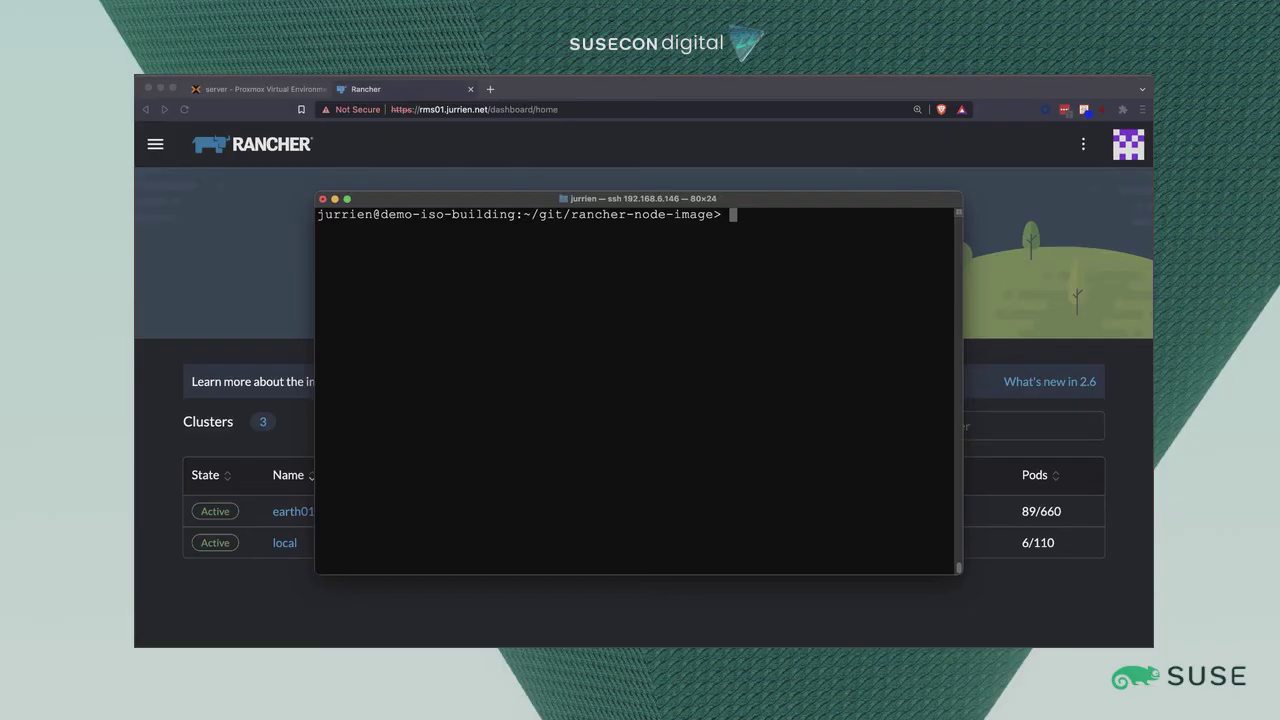
Recall the earlier docker run command from history and run it to copy out elemental.iso.
key("ctrl+r")
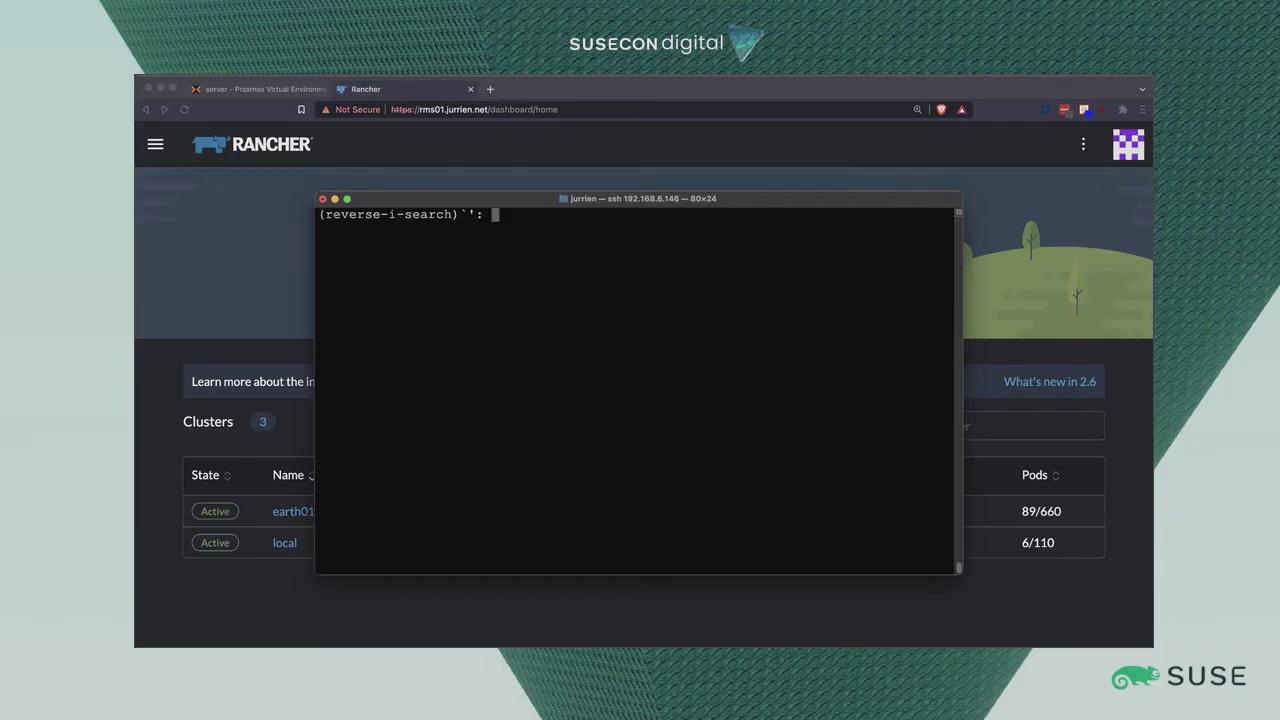
type("docker run")
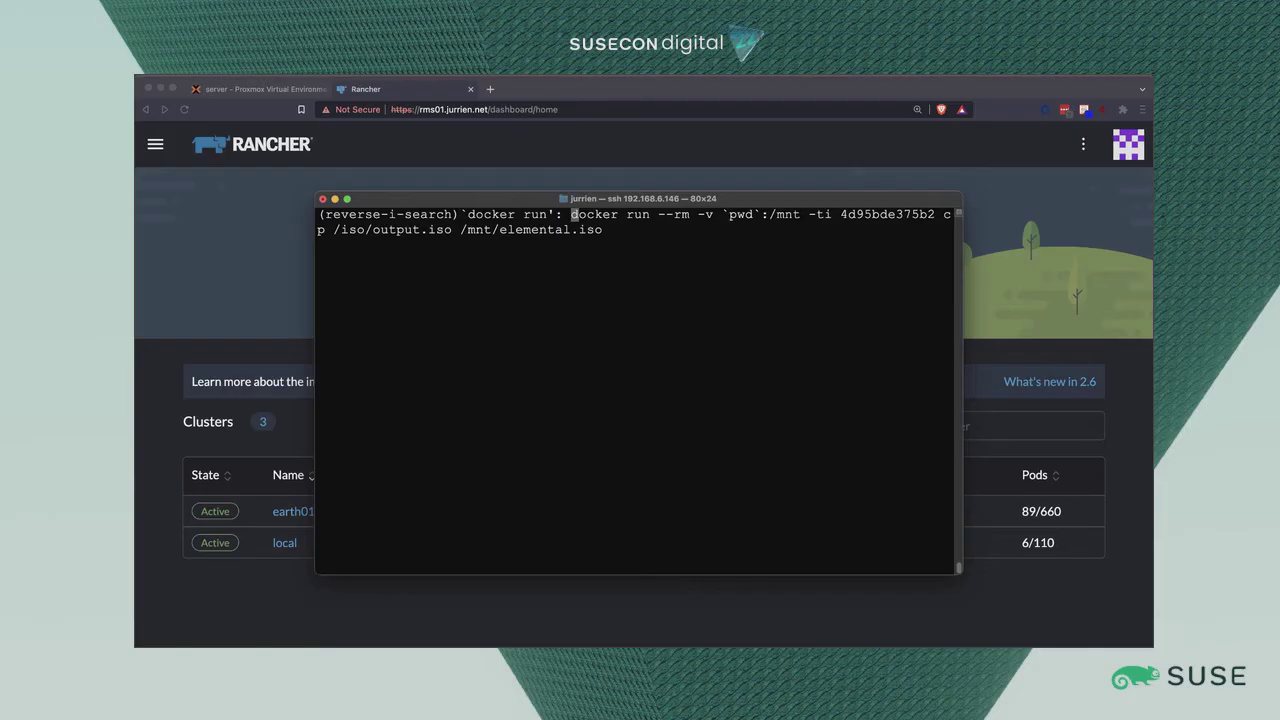
key("Right")
key("Right")
key("Right")
key("Right")
key("Right")
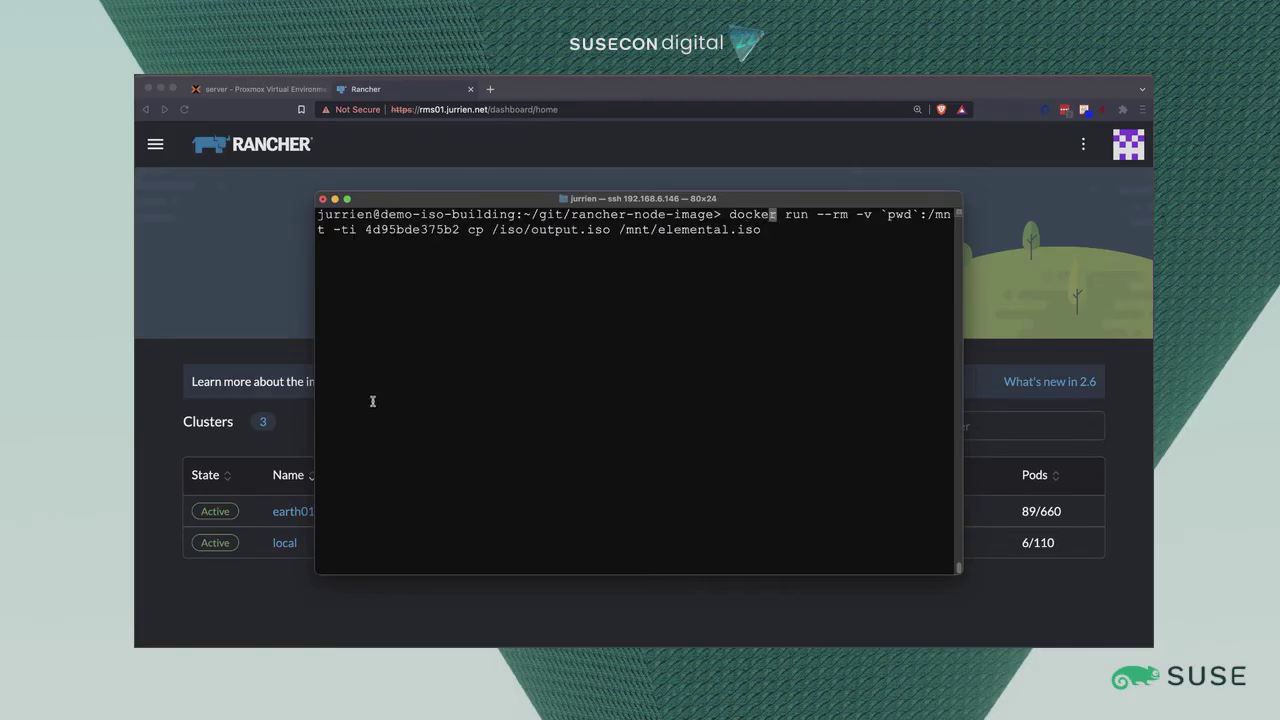
left_click(369, 230)
scroll(424, 349, "up", 5)
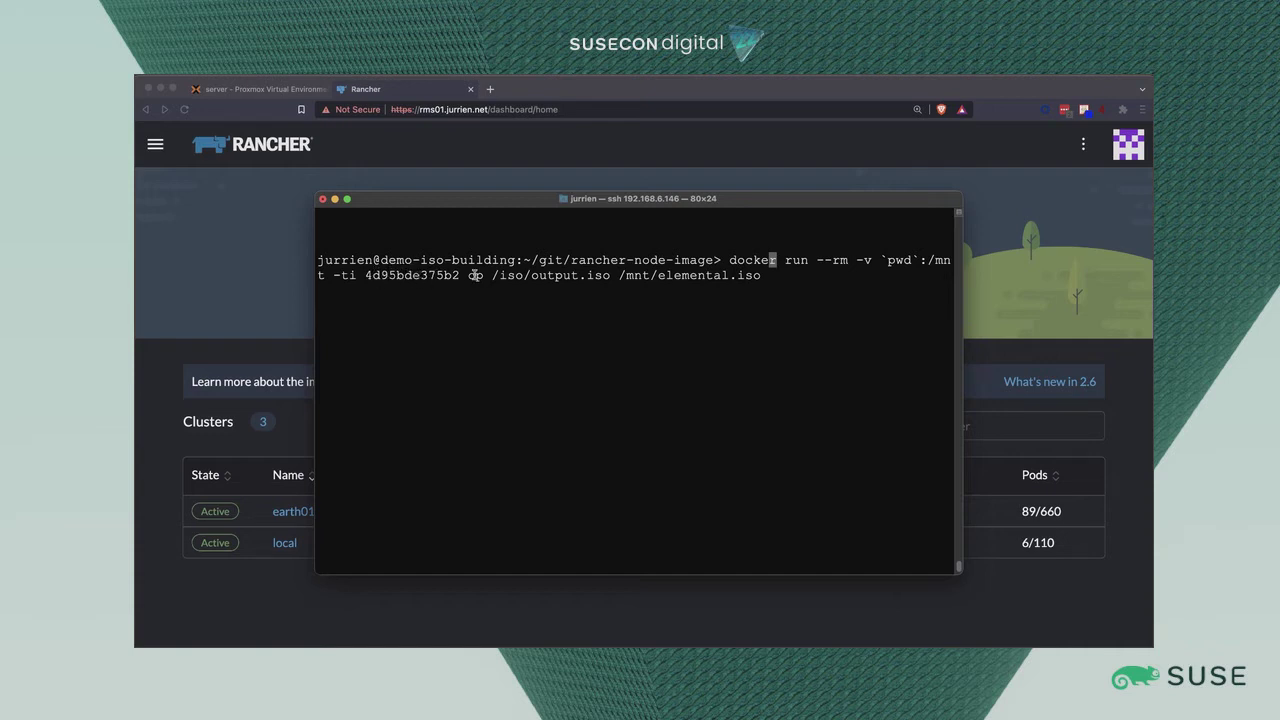
key("ctrl+l")
key("Return")
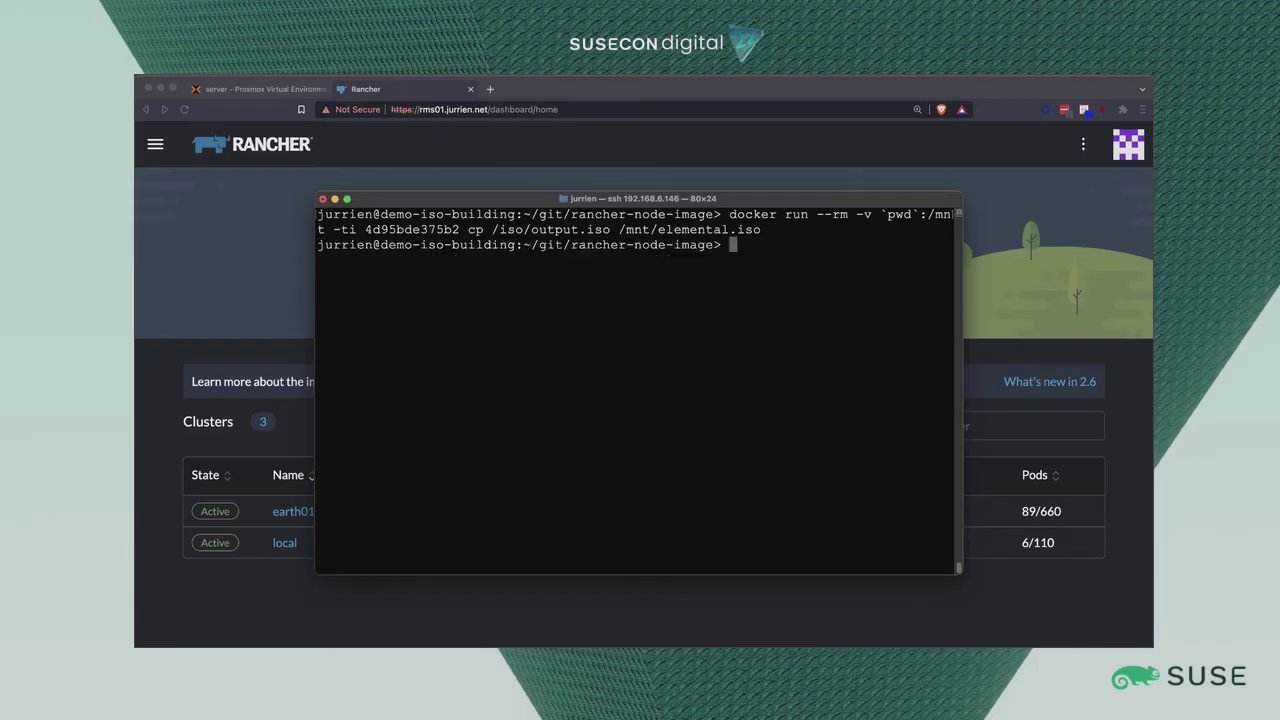
List the folder and highlight elemental.iso to confirm it was copied.
type("ls")
key("Return")
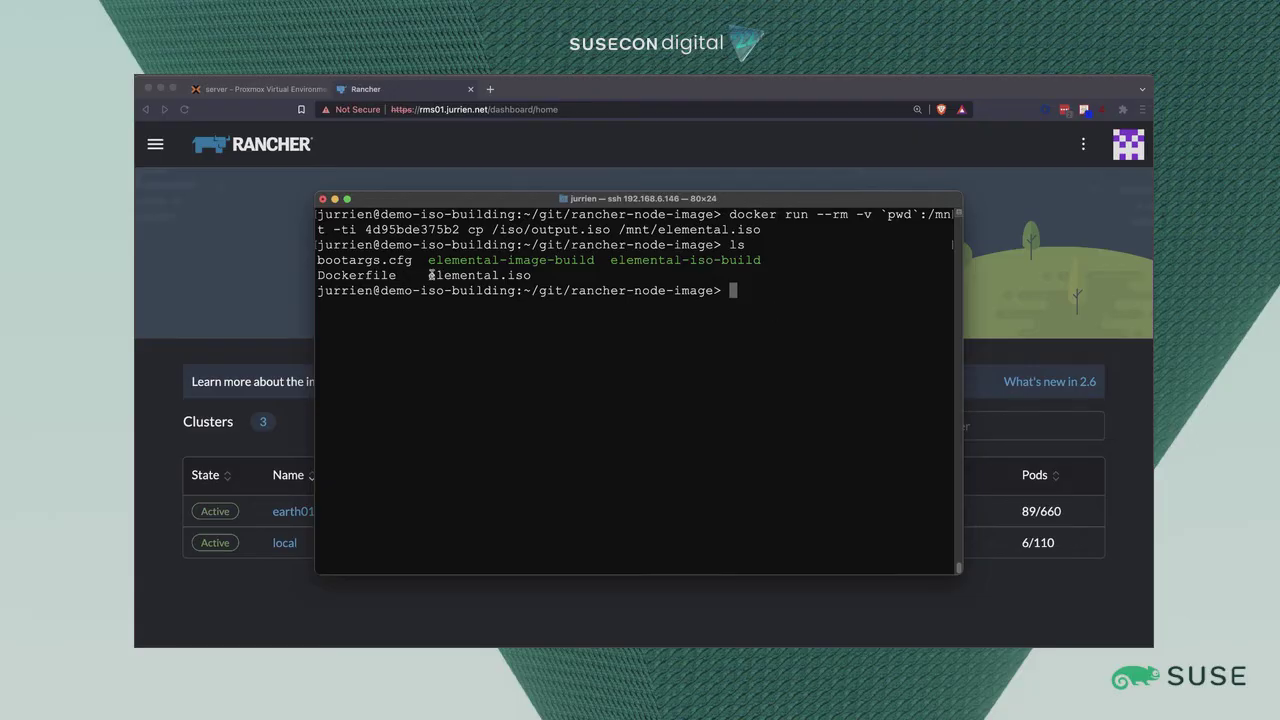
mouse_move(432, 275)
left_mouse_down()
mouse_move(537, 274)
mouse_move(431, 275)
left_mouse_up()
left_click(537, 274)
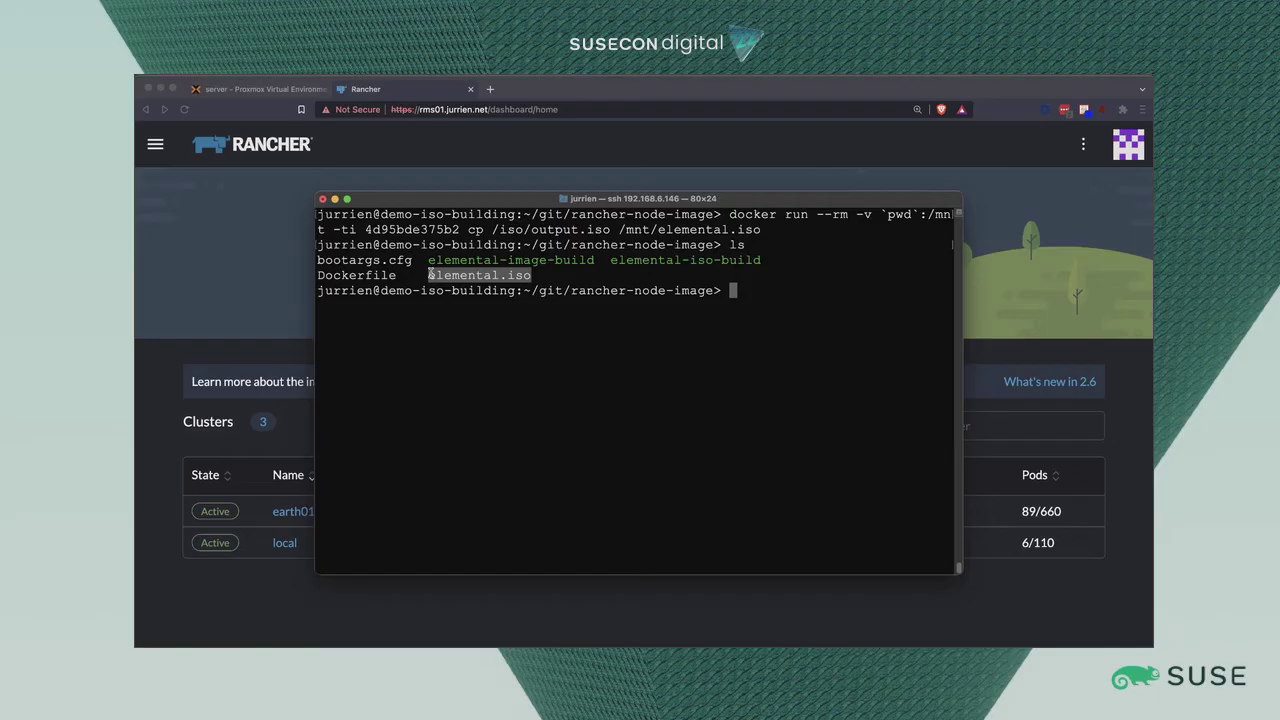
left_click(554, 391)
mouse_move(431, 276)
left_mouse_down()
mouse_move(540, 276)
mouse_move(429, 276)
left_mouse_up()
left_click(456, 277)
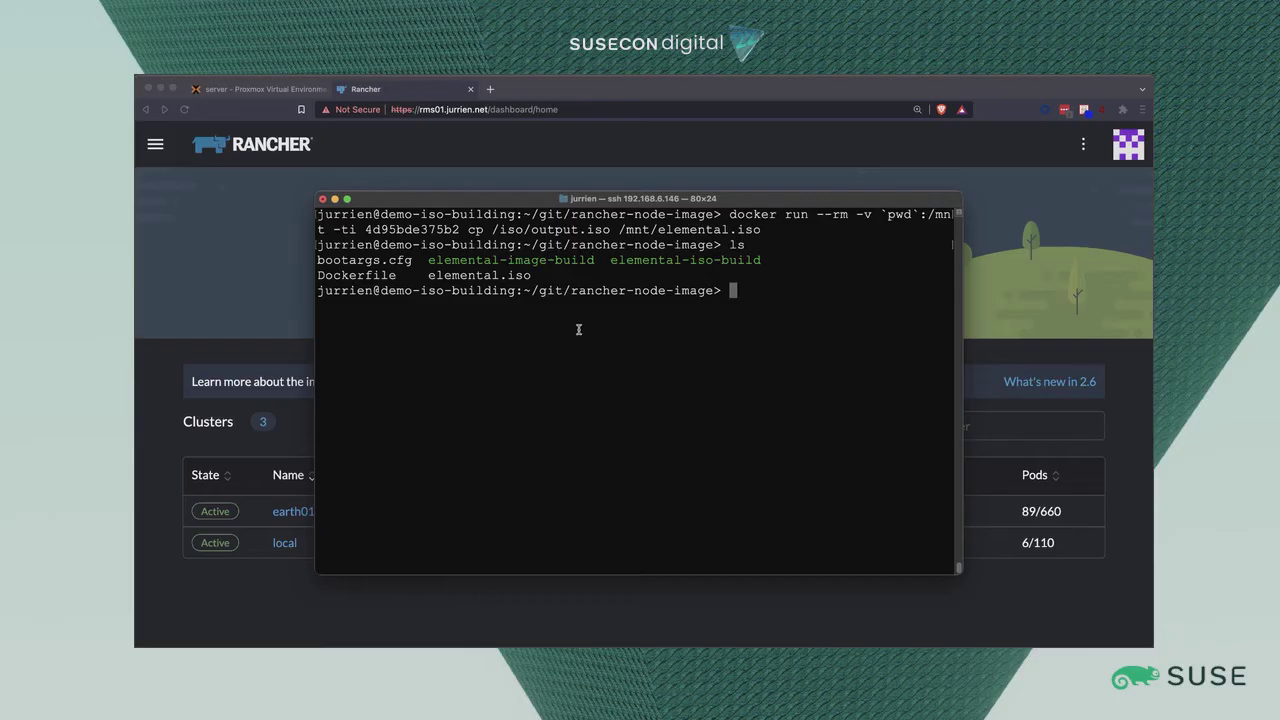
Change into /usr/share/rancher/rancheros-operator/ and list its files.
type("cd /usr/share/rancher/")
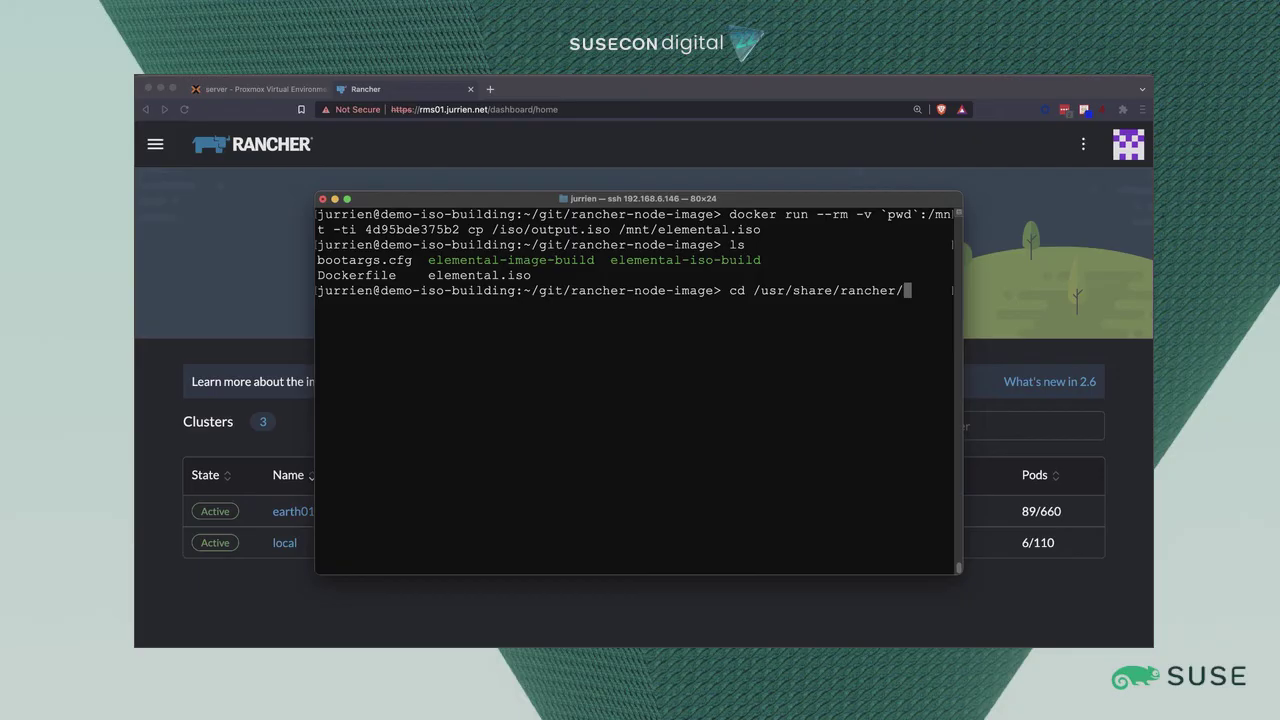
type("rancheros-operator/")
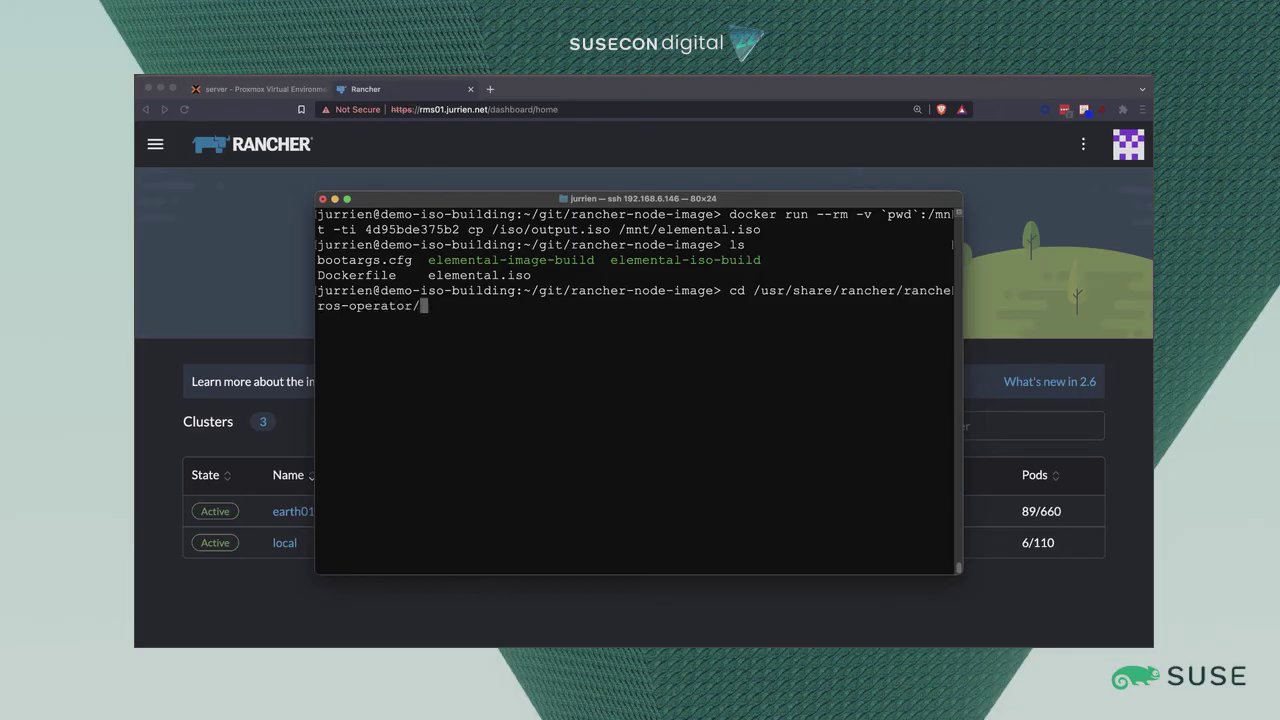
key("Return")
type("ls")
key("Return")
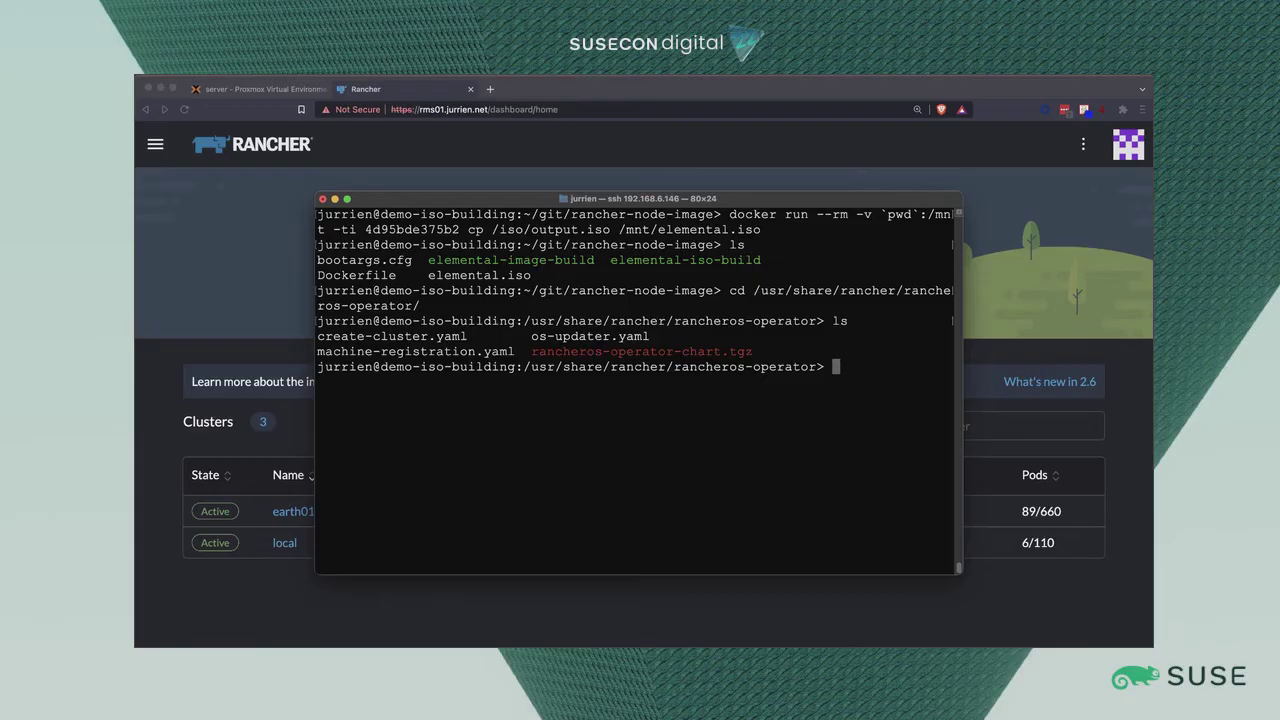
Review create-cluster.yaml (kubernetesVersion v1.21.5+k3s2) and apply it with kubectl apply -f.
type("cat cree")
key("BackSpace")
key("Tab")
key("Return")
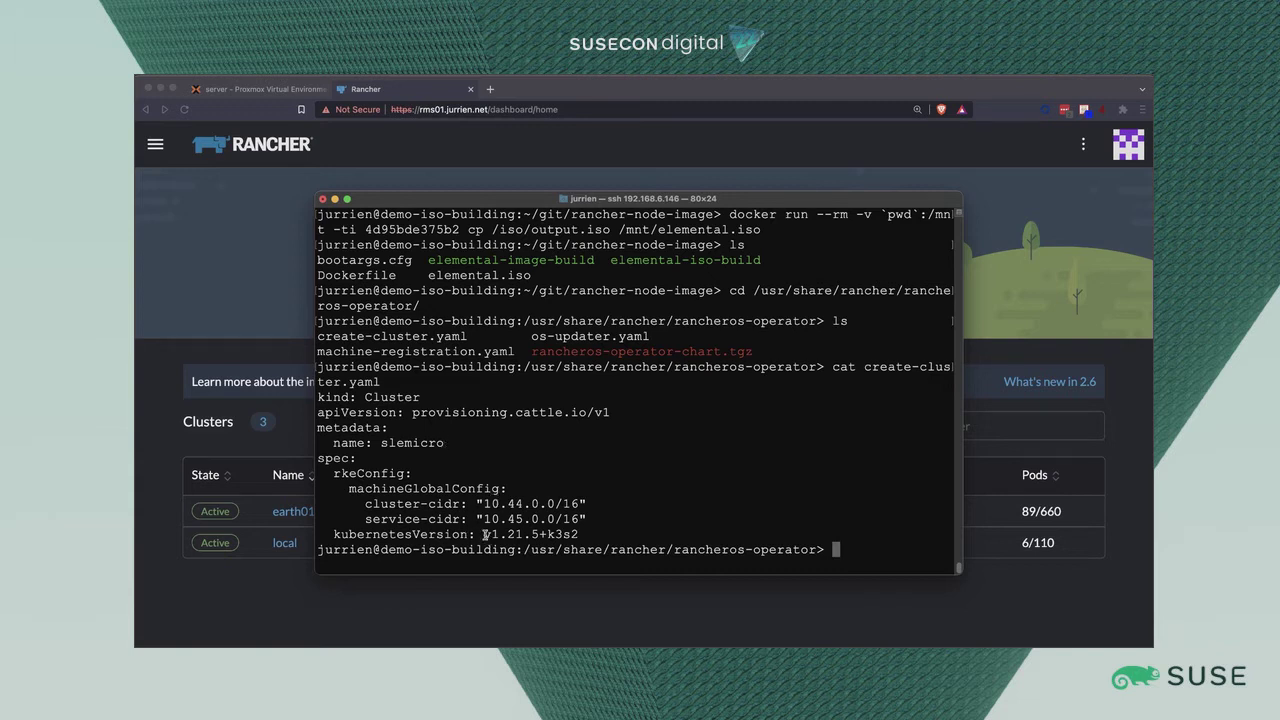
left_click_drag(484, 535, 516, 535)
left_click(589, 534)
type("kubectl apply -f ")
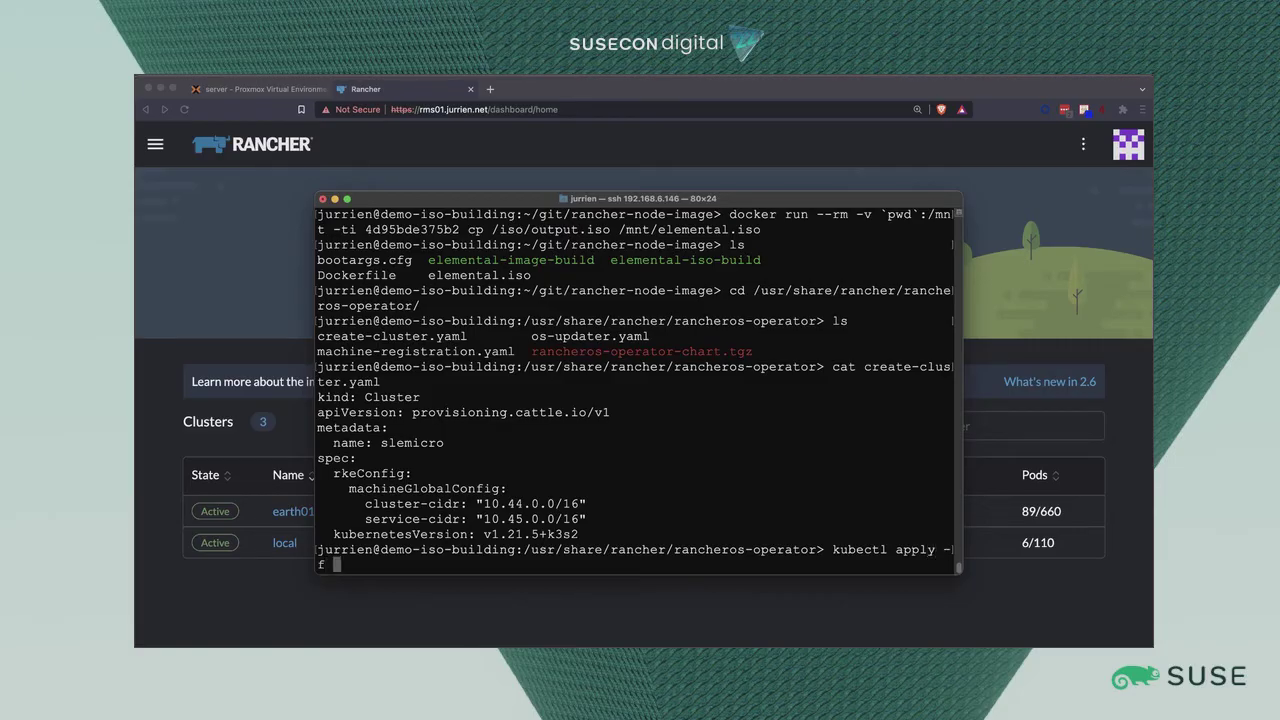
type("create-cluster.yaml")
key("Return")
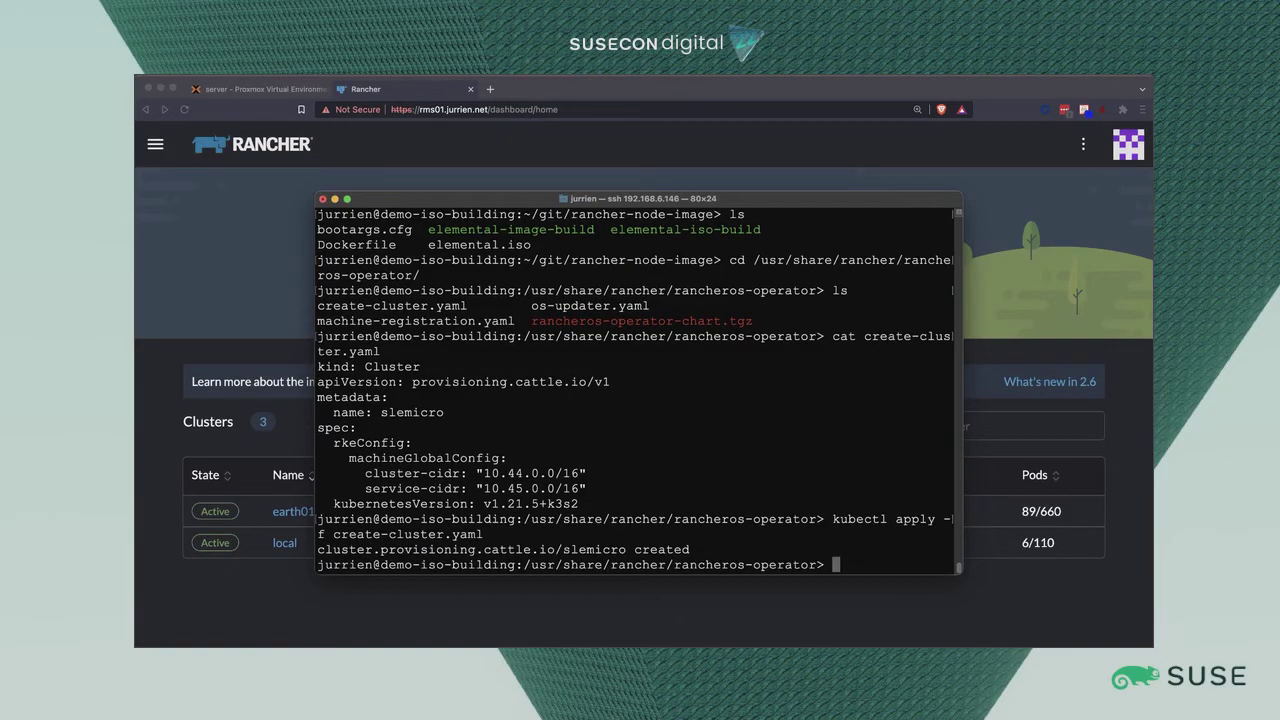
Open Rancher's Cluster Management and reload to see slemicro listed as Pending.
left_click(306, 222)
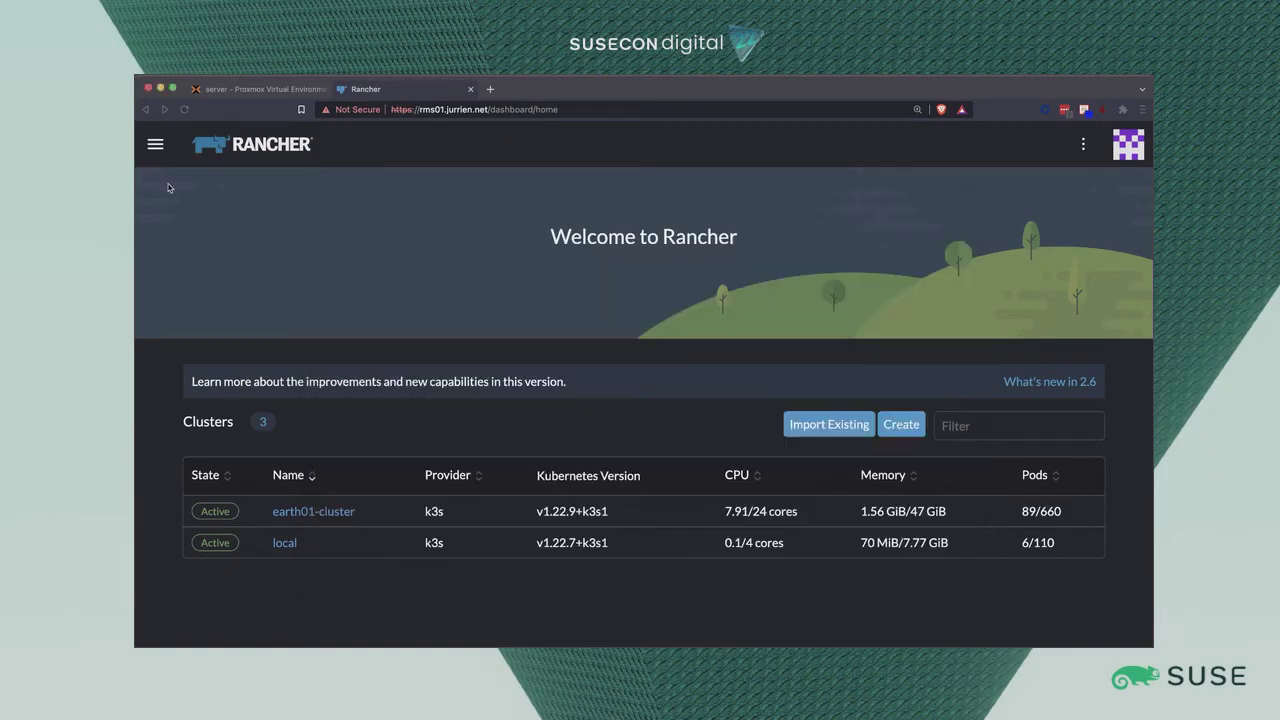
left_click(155, 144)
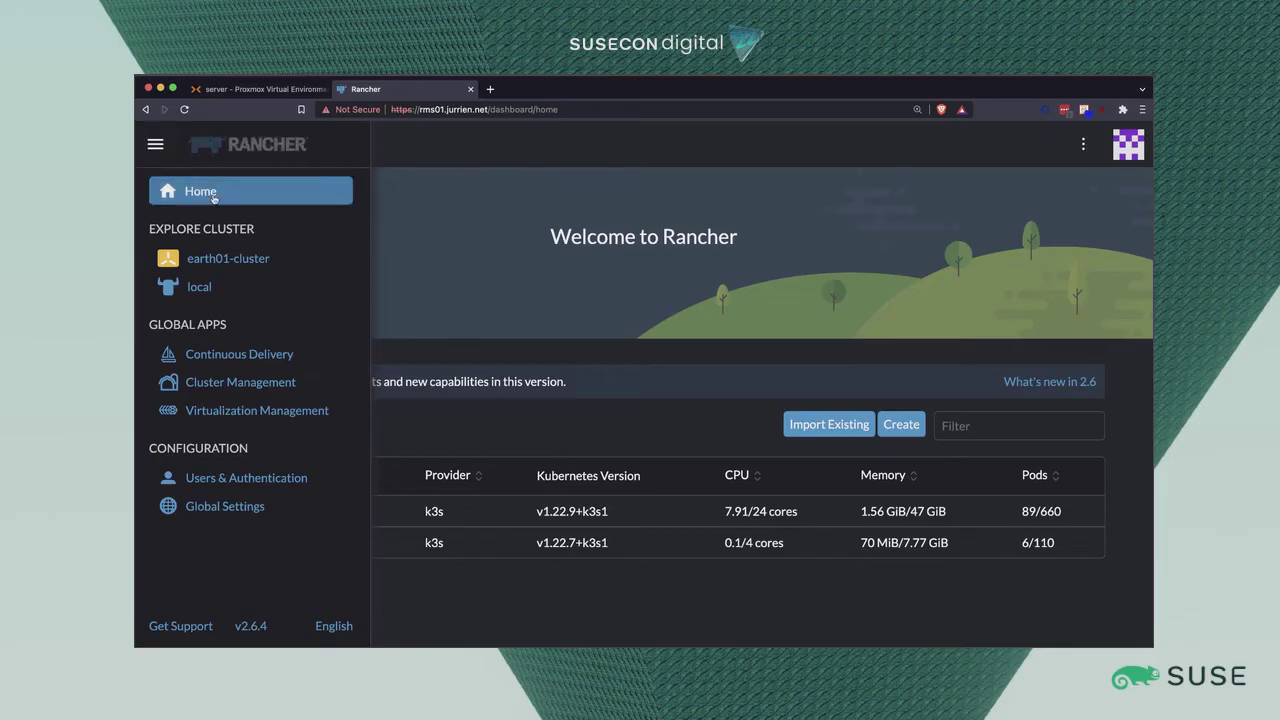
left_click(232, 383)
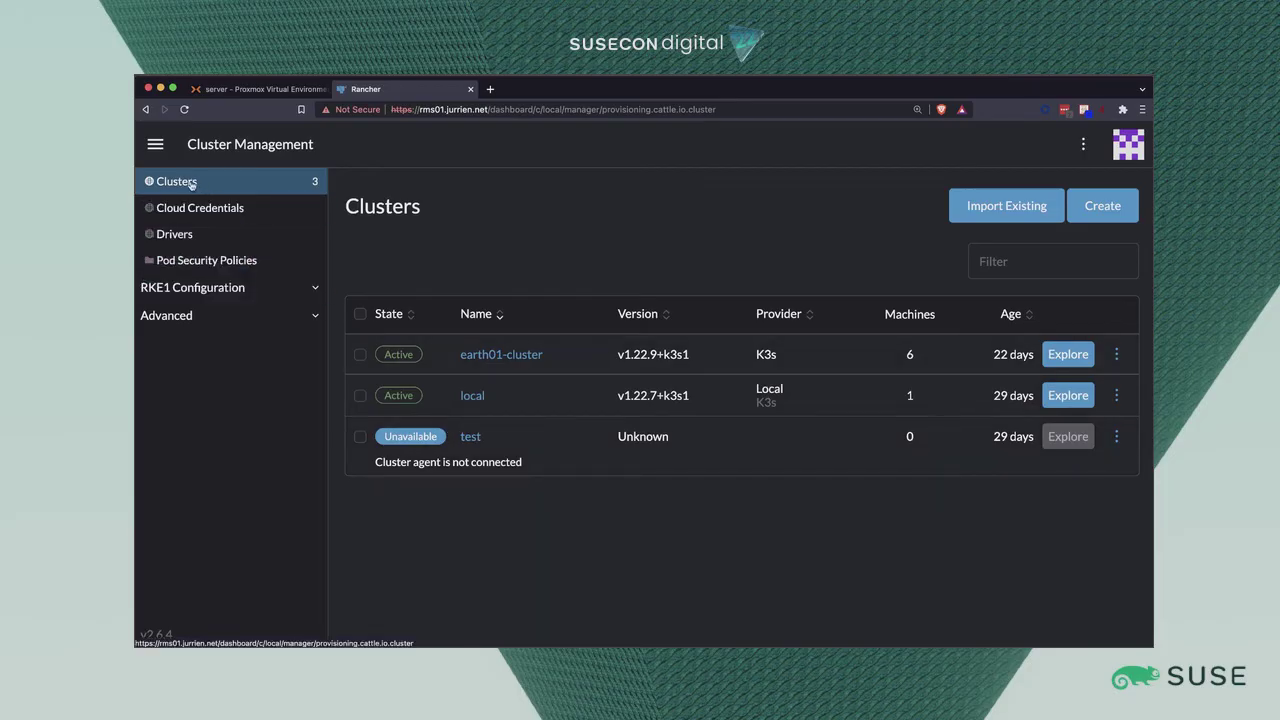
left_click(184, 109)
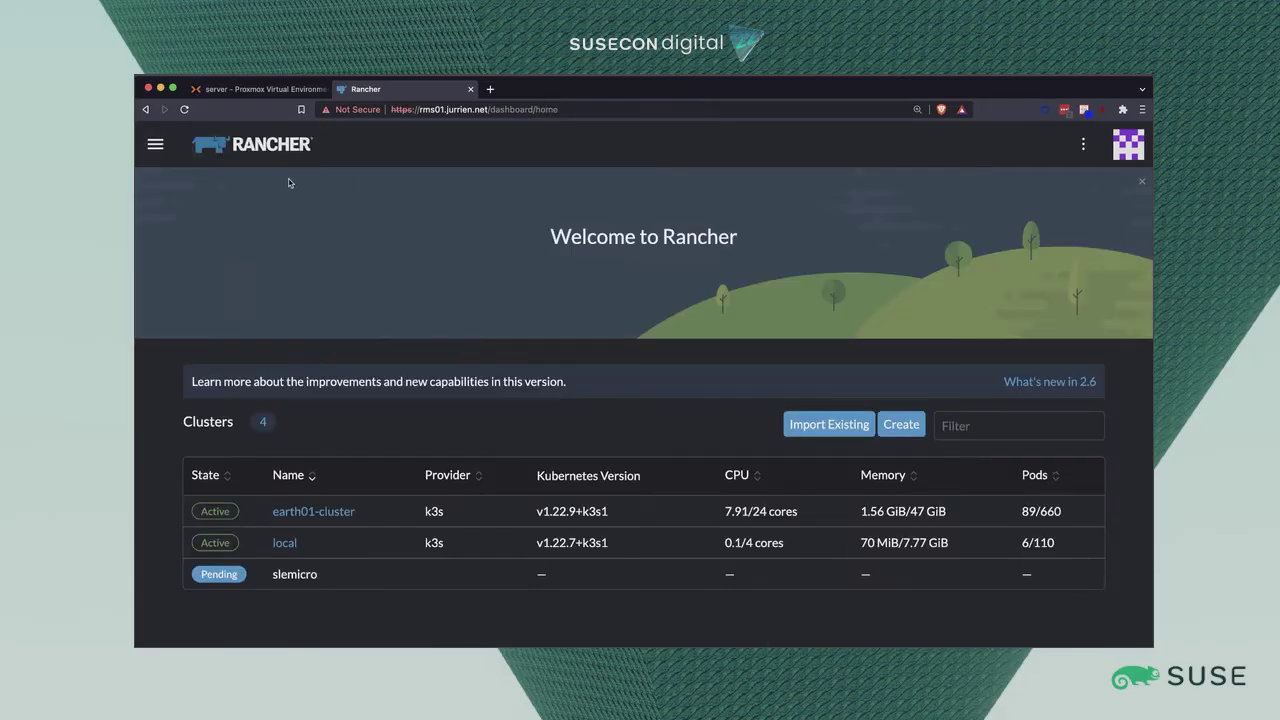
Confirm VM 108 (ros01)'s CD/DVD drive holds elemental.iso, then open its console.
left_click(261, 92)
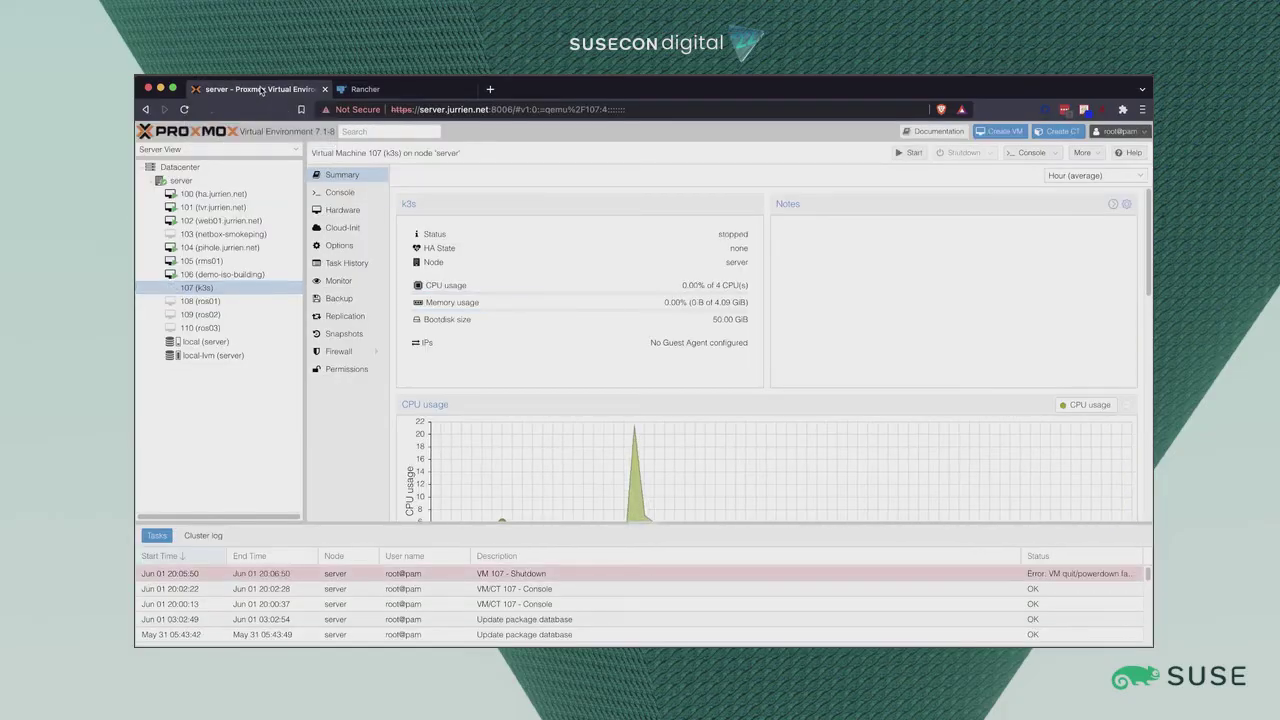
left_click(198, 303)
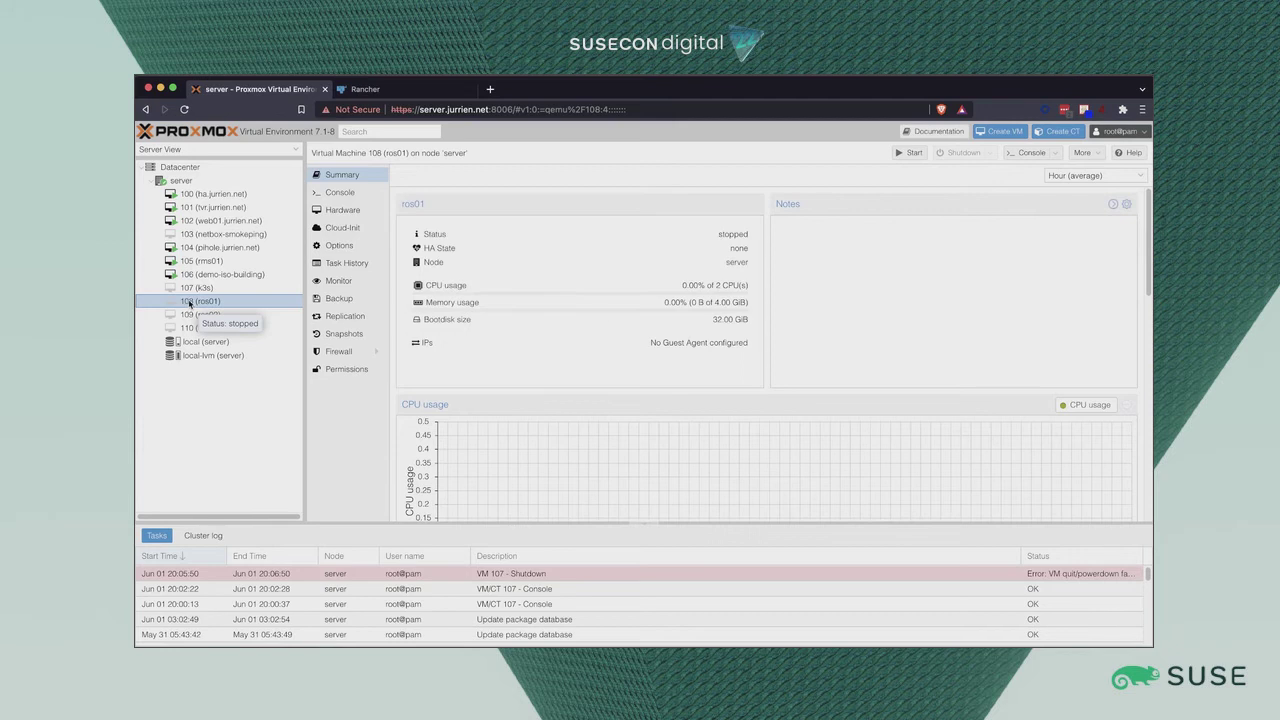
left_click(341, 211)
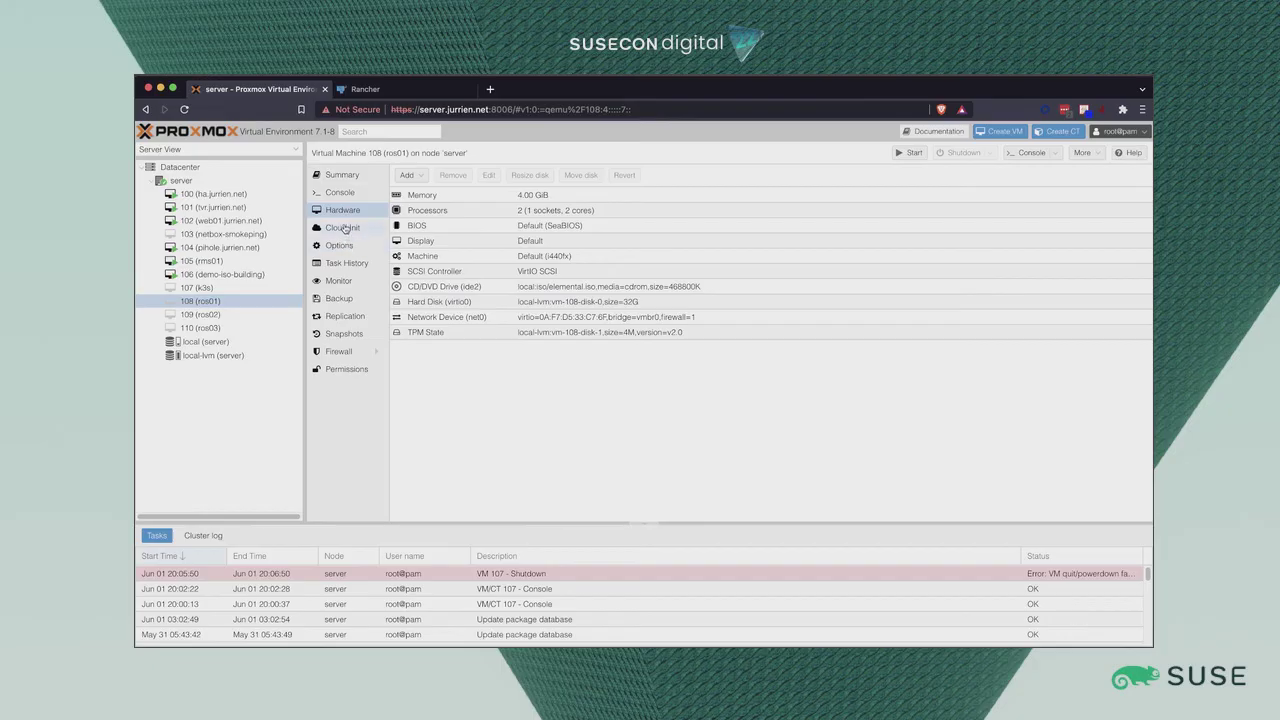
double_click(547, 288)
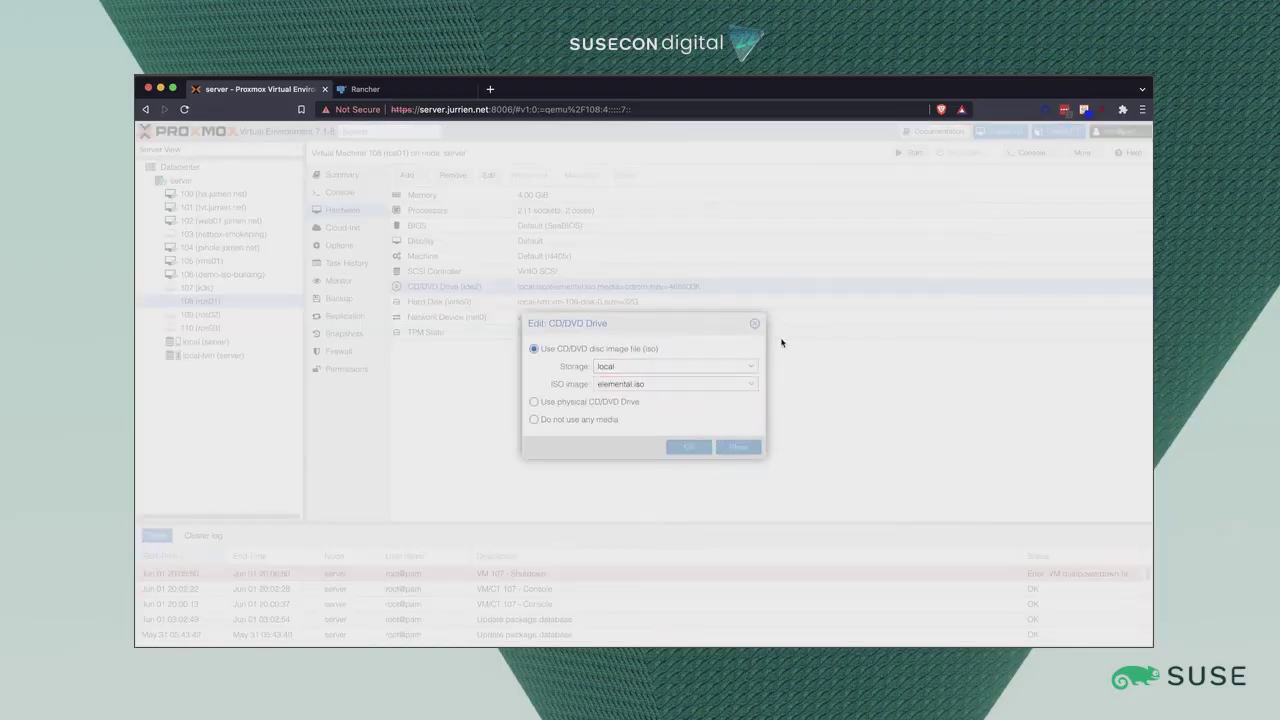
left_click(755, 323)
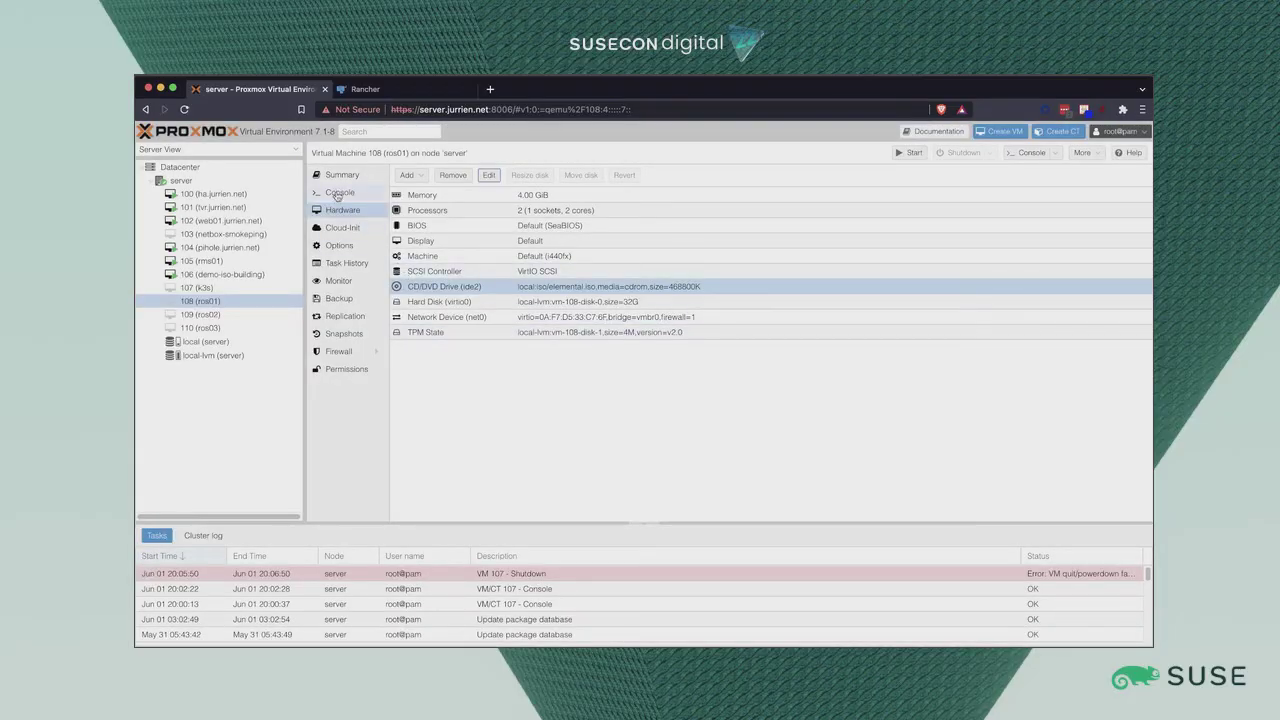
left_click(340, 246)
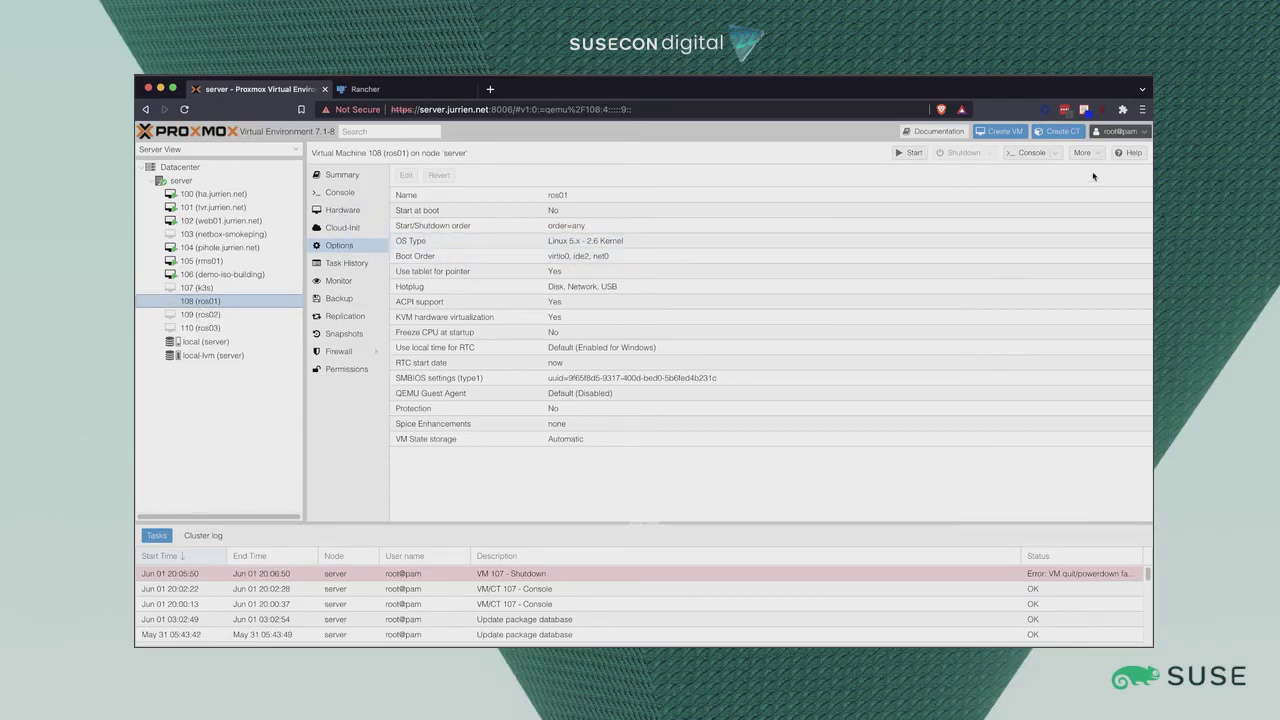
left_click(1031, 152)
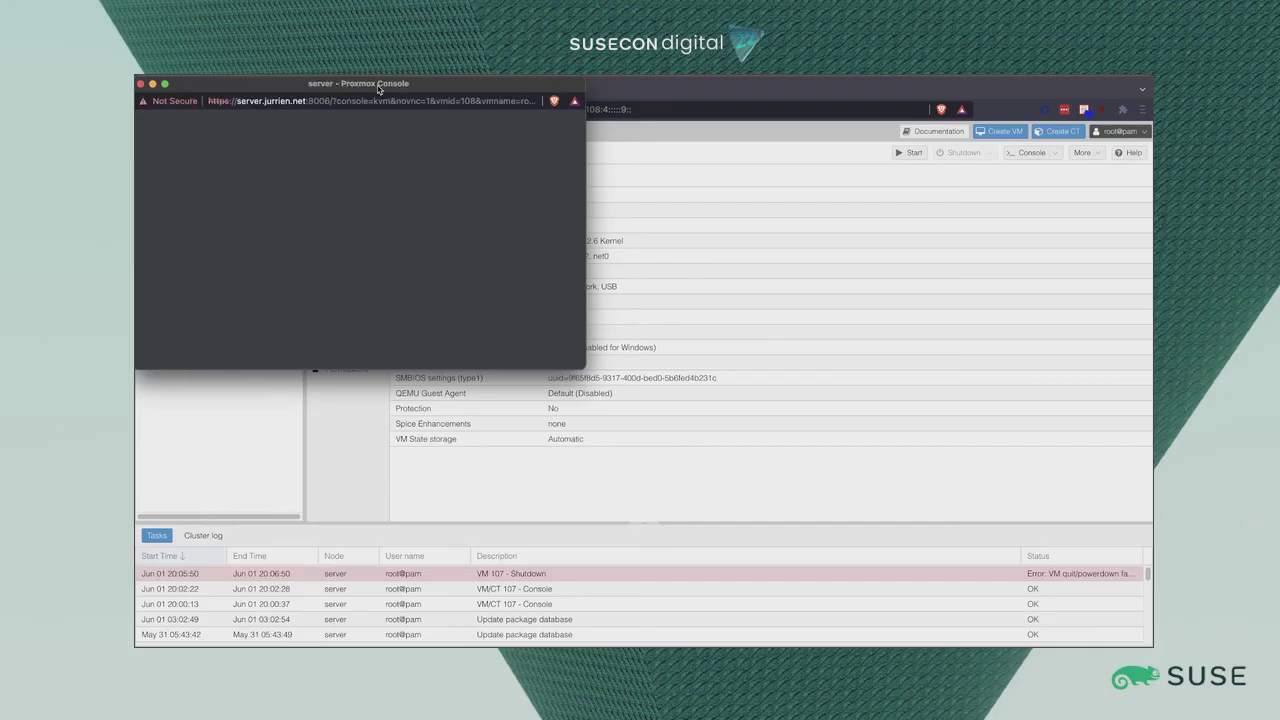
Start VM 108 from the Proxmox power menu and confirm.
left_click_drag(374, 88, 587, 142)
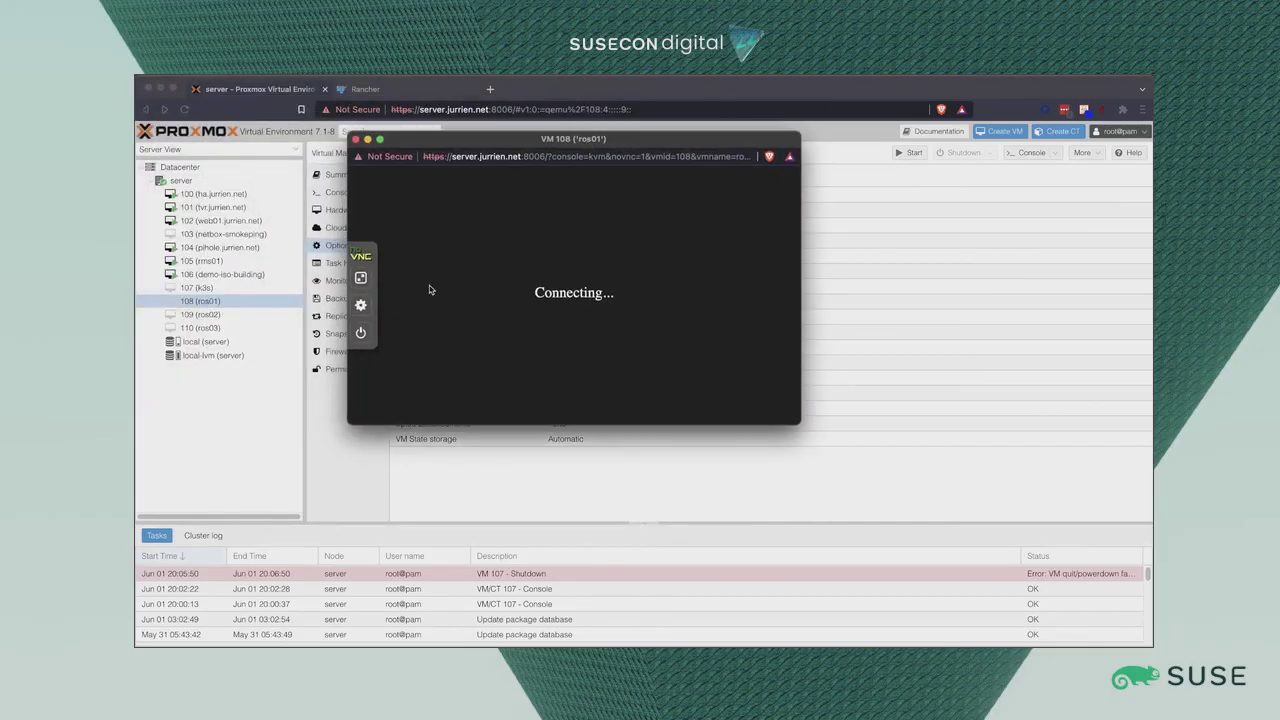
left_click(358, 336)
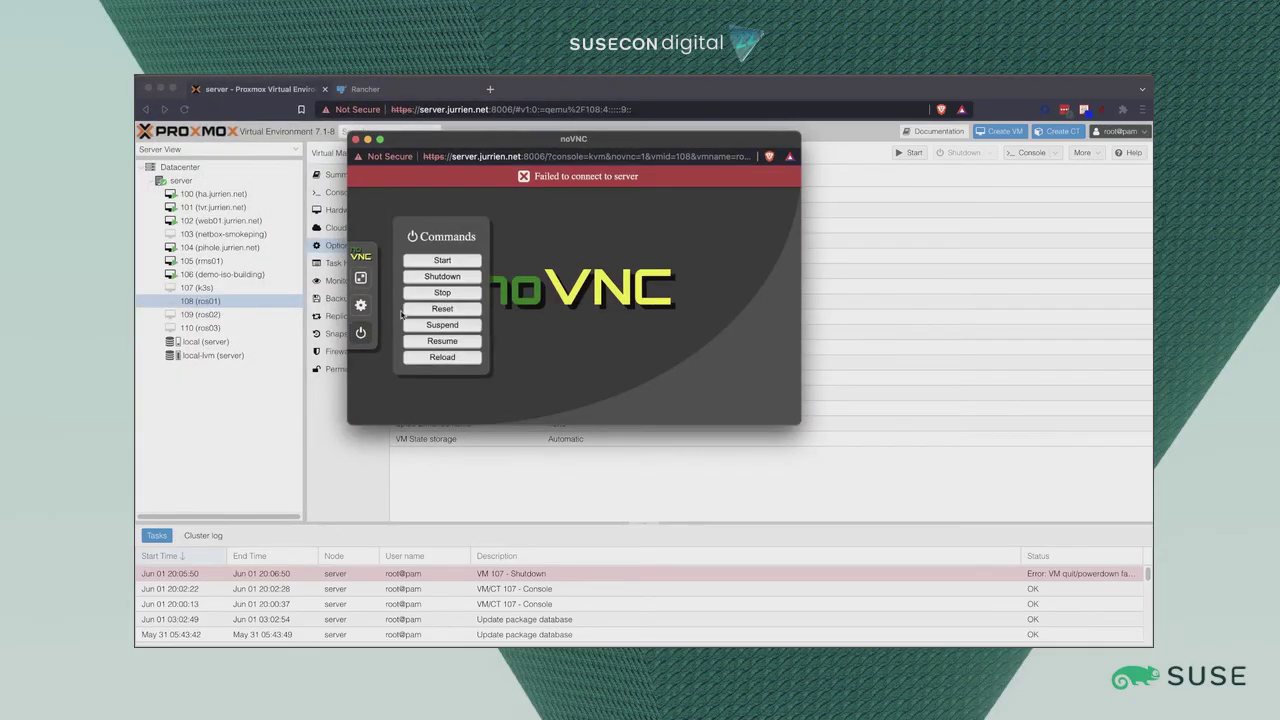
left_click(438, 262)
left_click(670, 224)
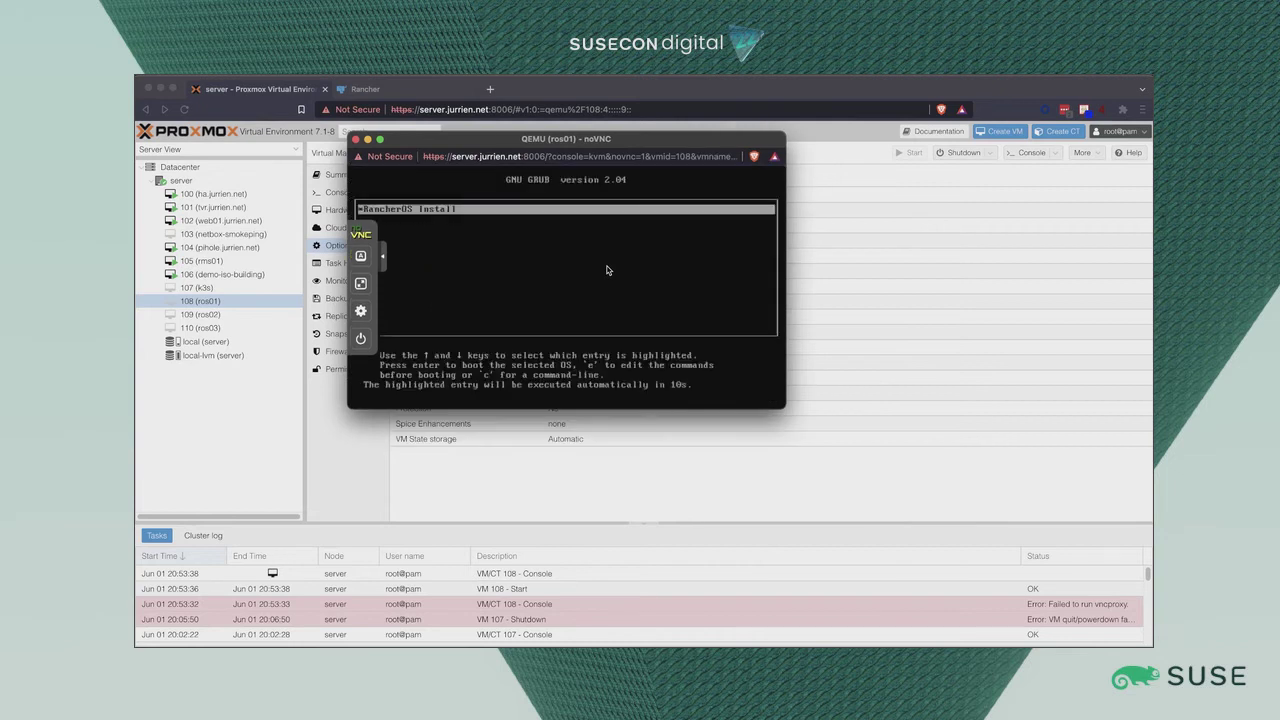
Halt the GRUB countdown and boot the RancherOS Install entry, then begin typing journalctl.
key("Down")
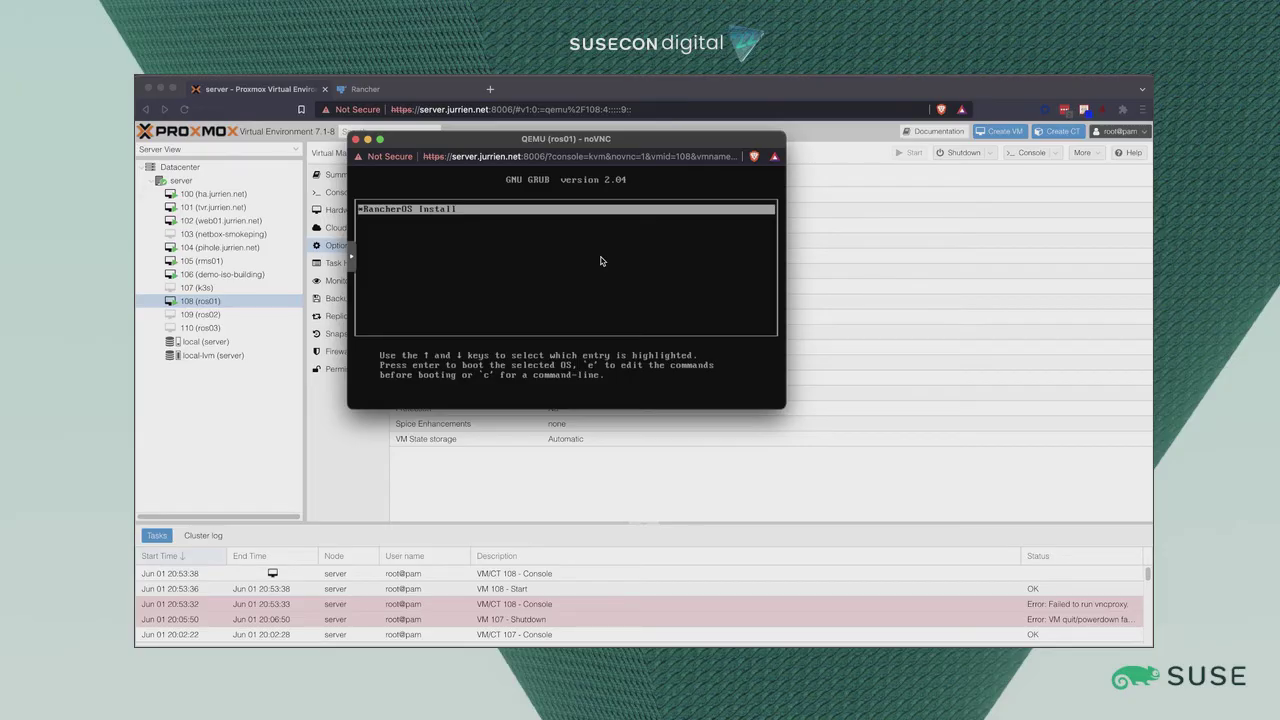
key("Return")
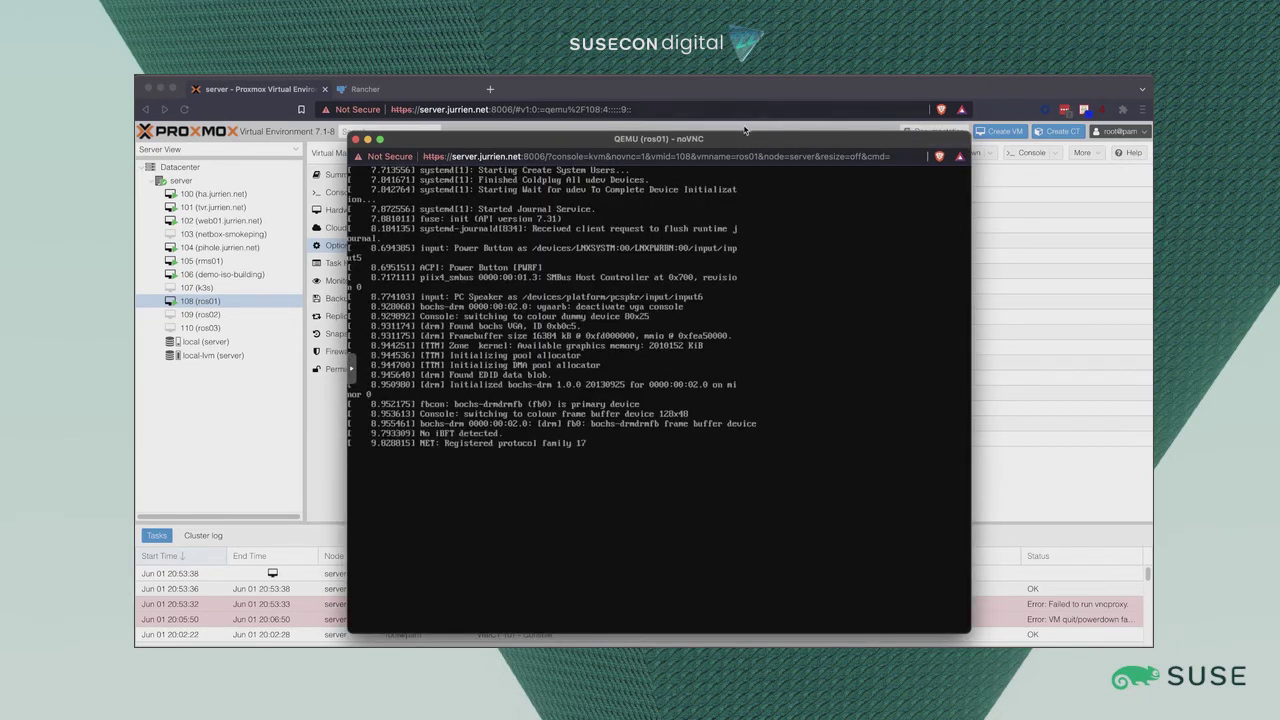
left_click_drag(746, 144, 716, 110)
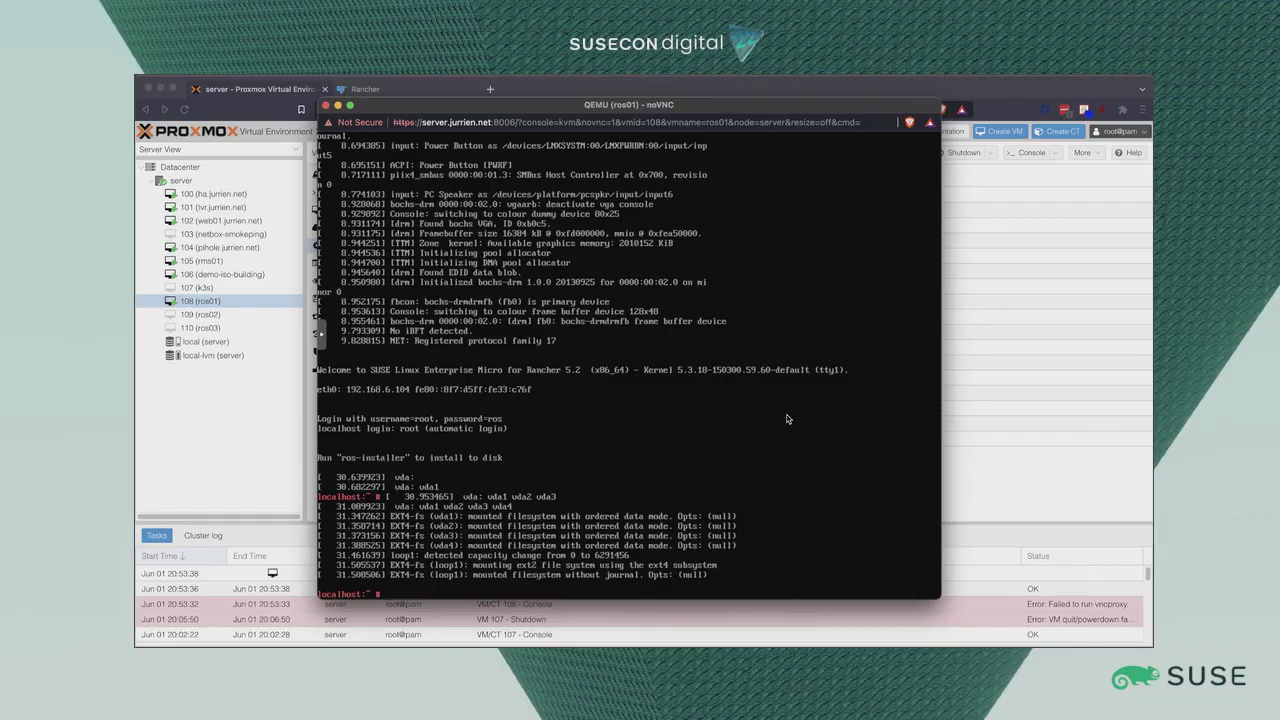
type("journalctl")
Run journalctl -f -u ros-installer to follow the SLE Micro install through reboot.
type("-f -u ros-installer")
key("Return")
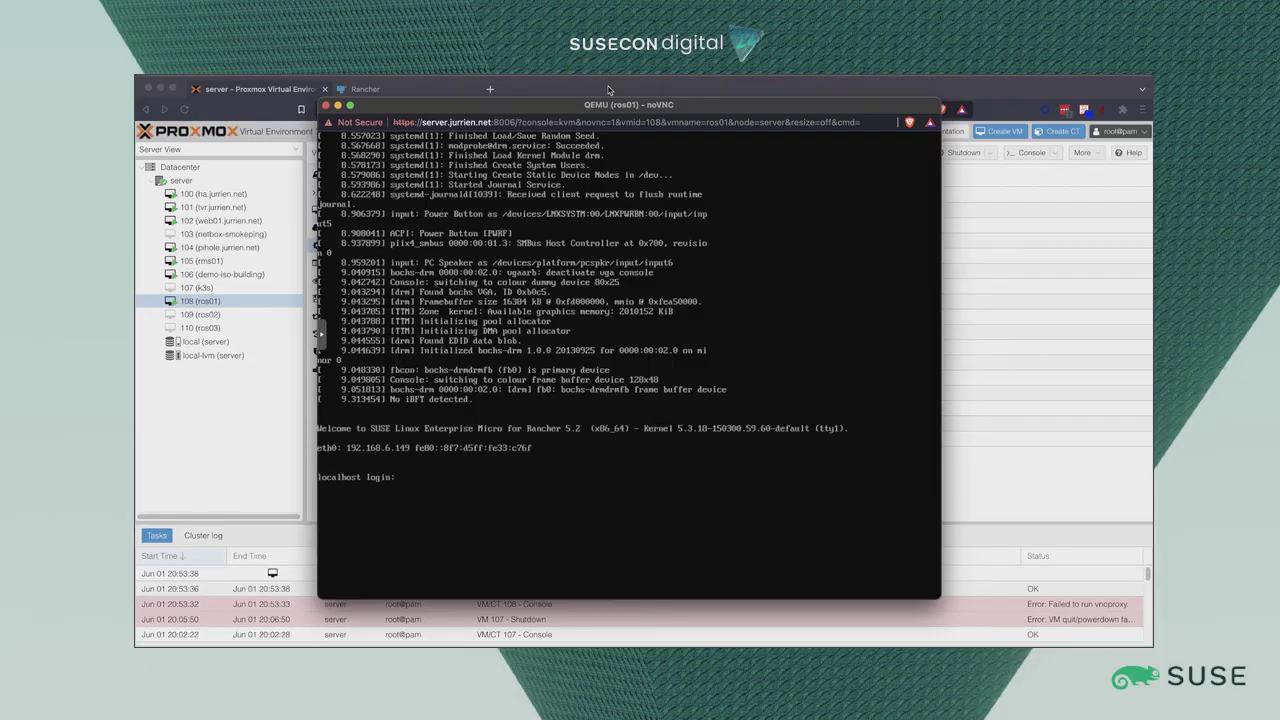
In Rancher, go to Cluster Management and open the local cluster's details.
left_click(395, 89)
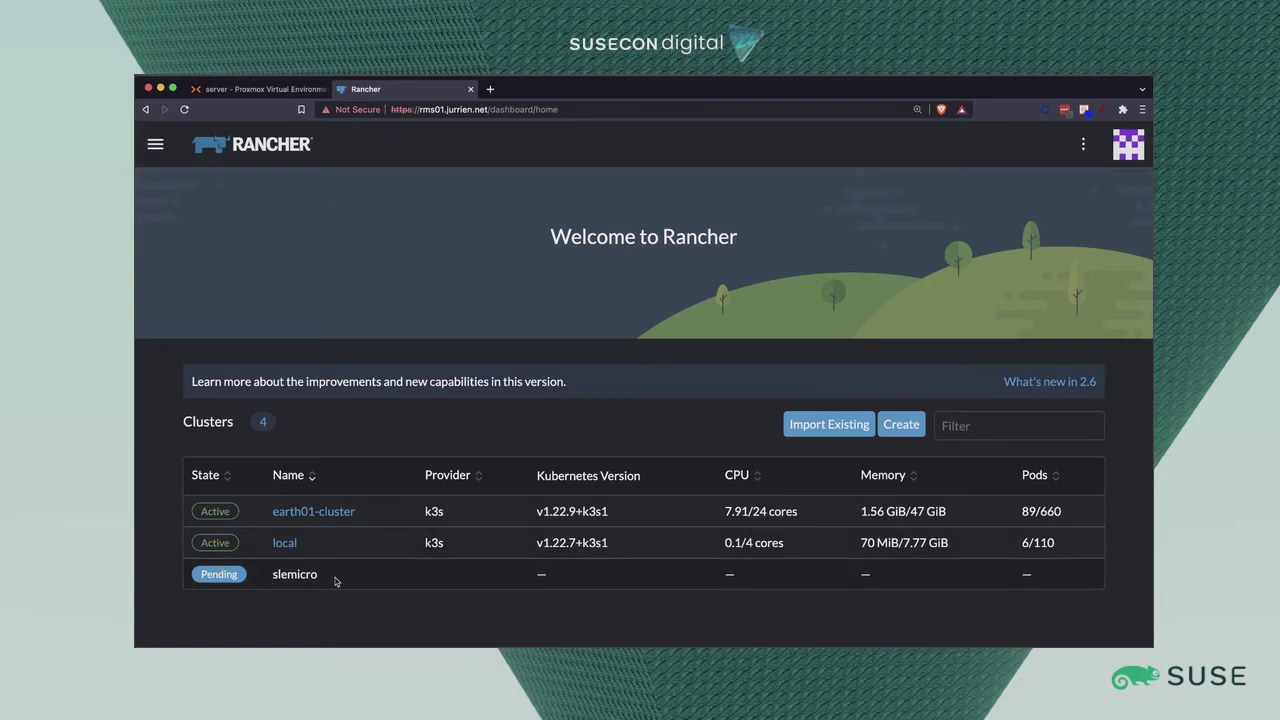
left_click(156, 152)
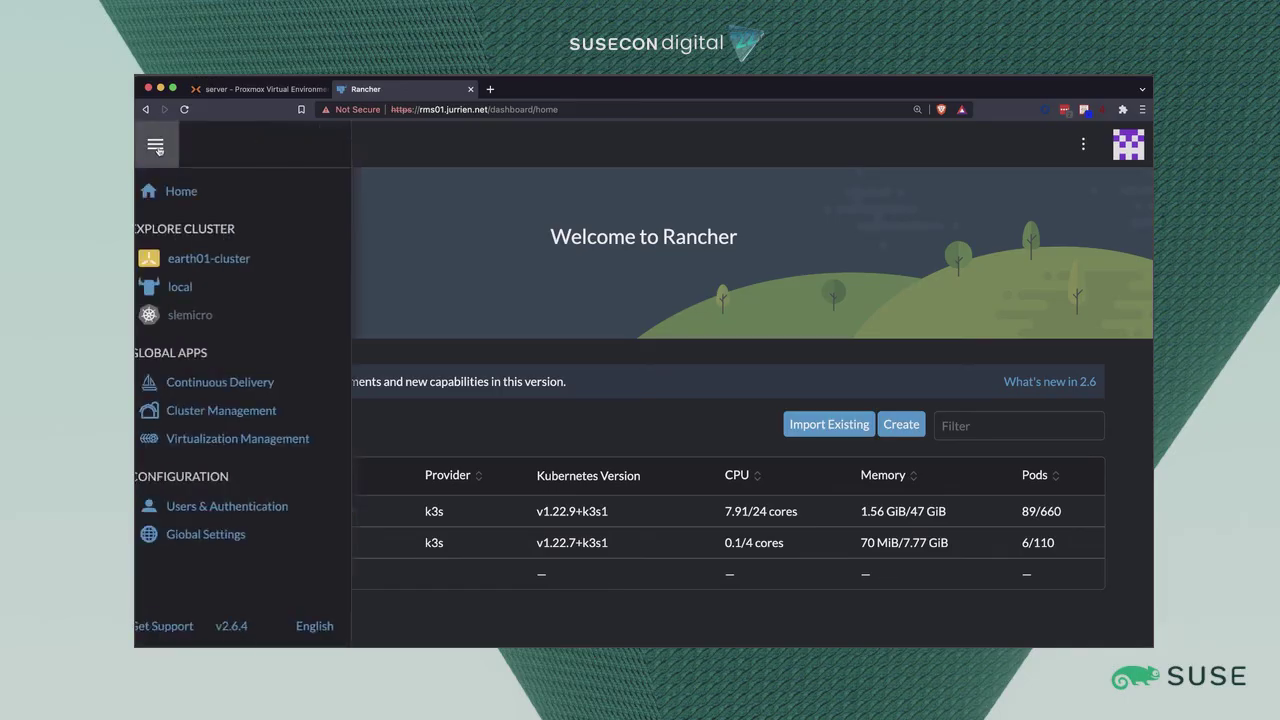
left_click(242, 409)
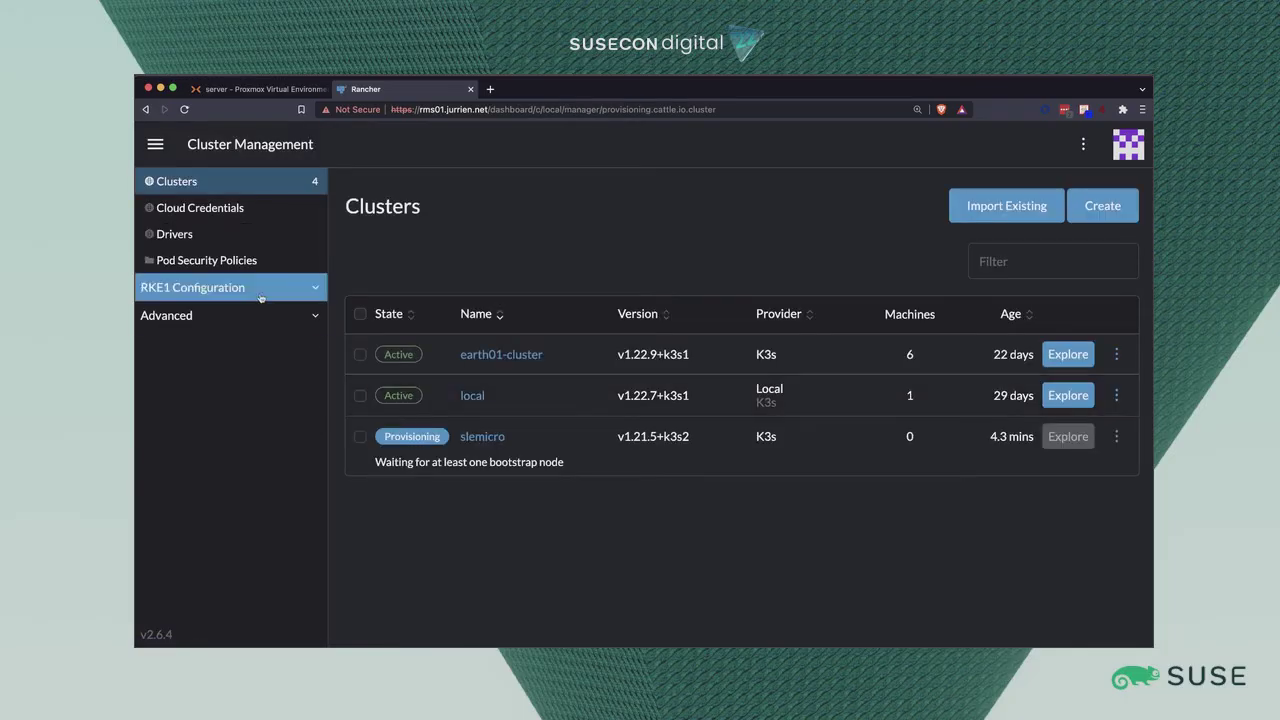
left_click(474, 396)
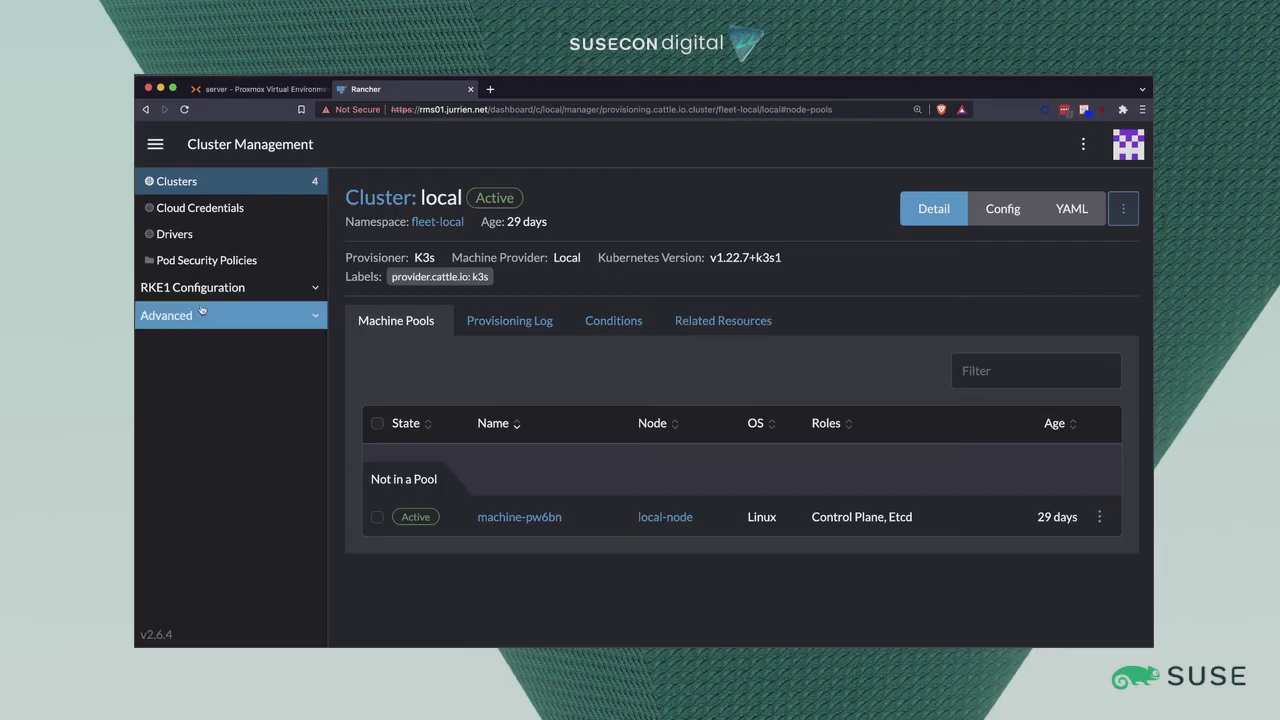
left_click(155, 145)
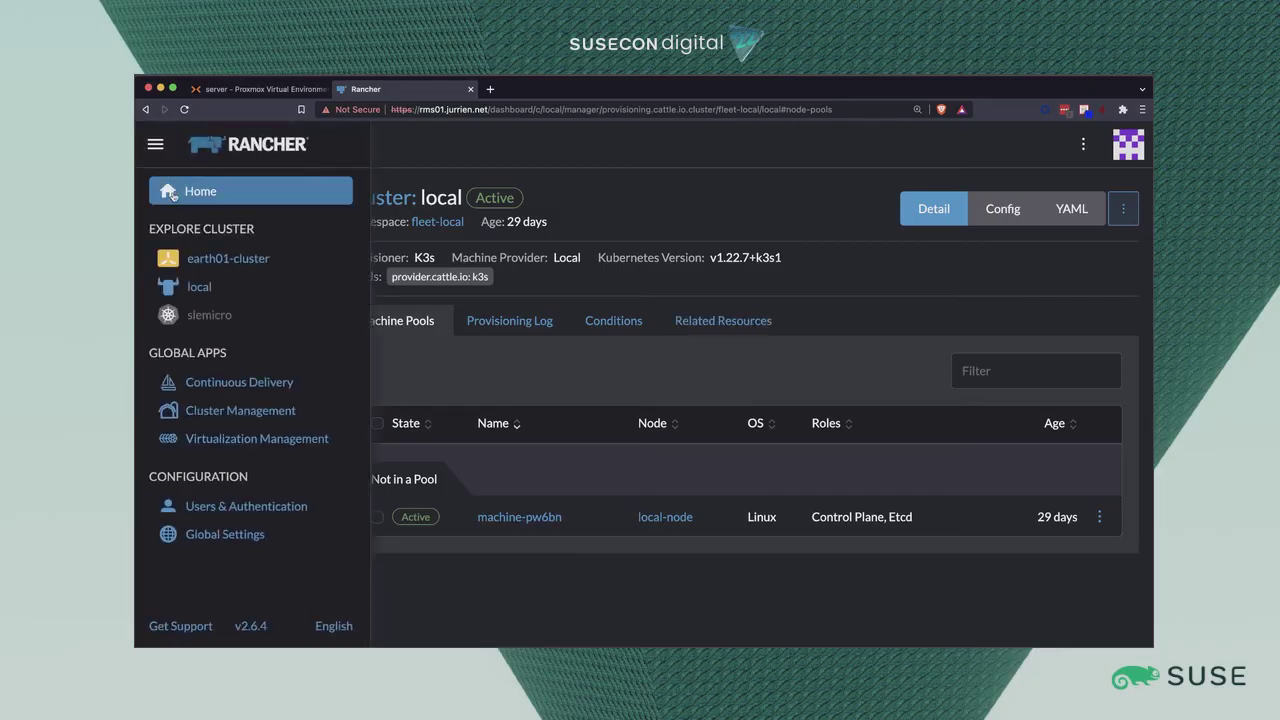
List local's rancheros.cattle.io MachineInventories and open the registered QEMU machine's action menu.
left_click(200, 287)
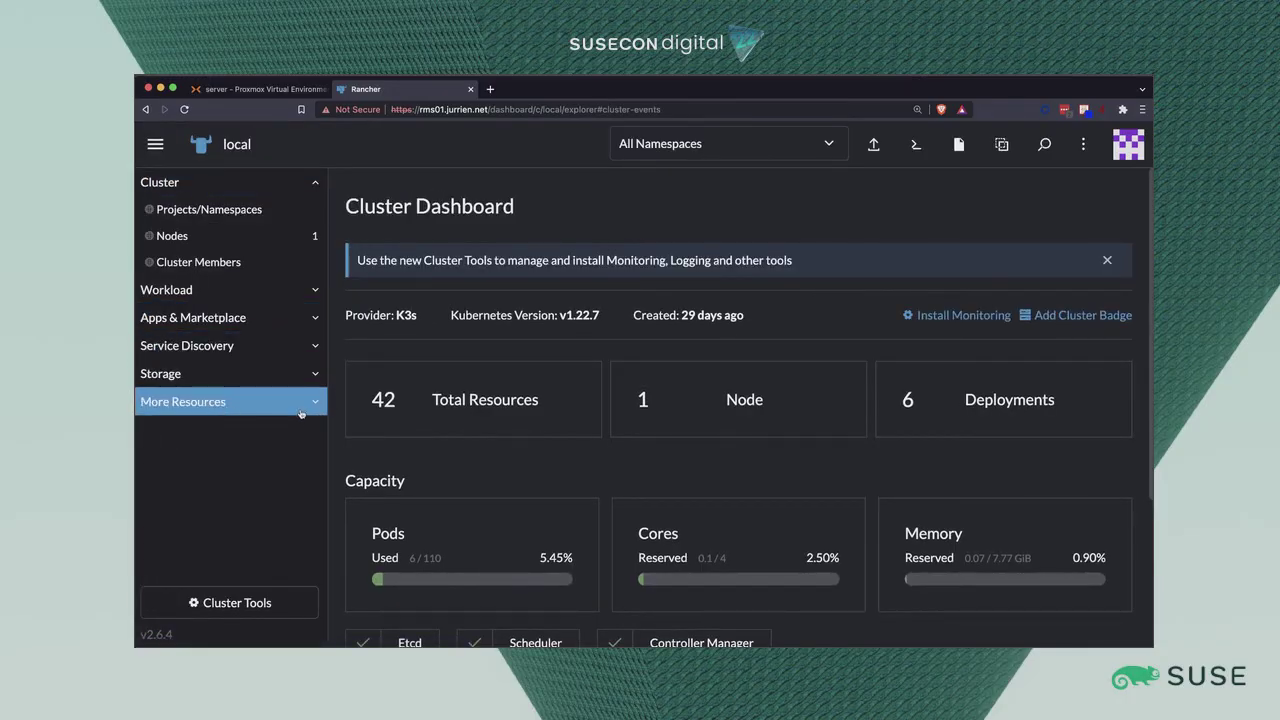
left_click(313, 405)
scroll(229, 458, "down", 5)
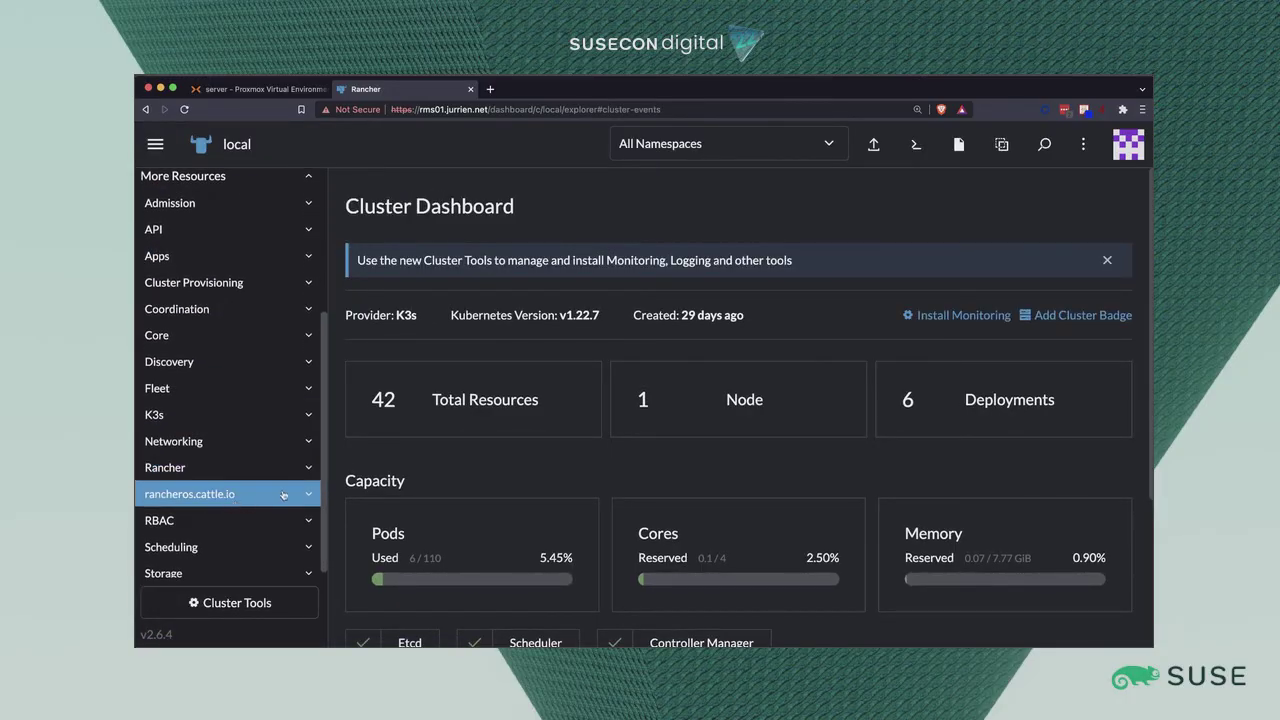
left_click(303, 494)
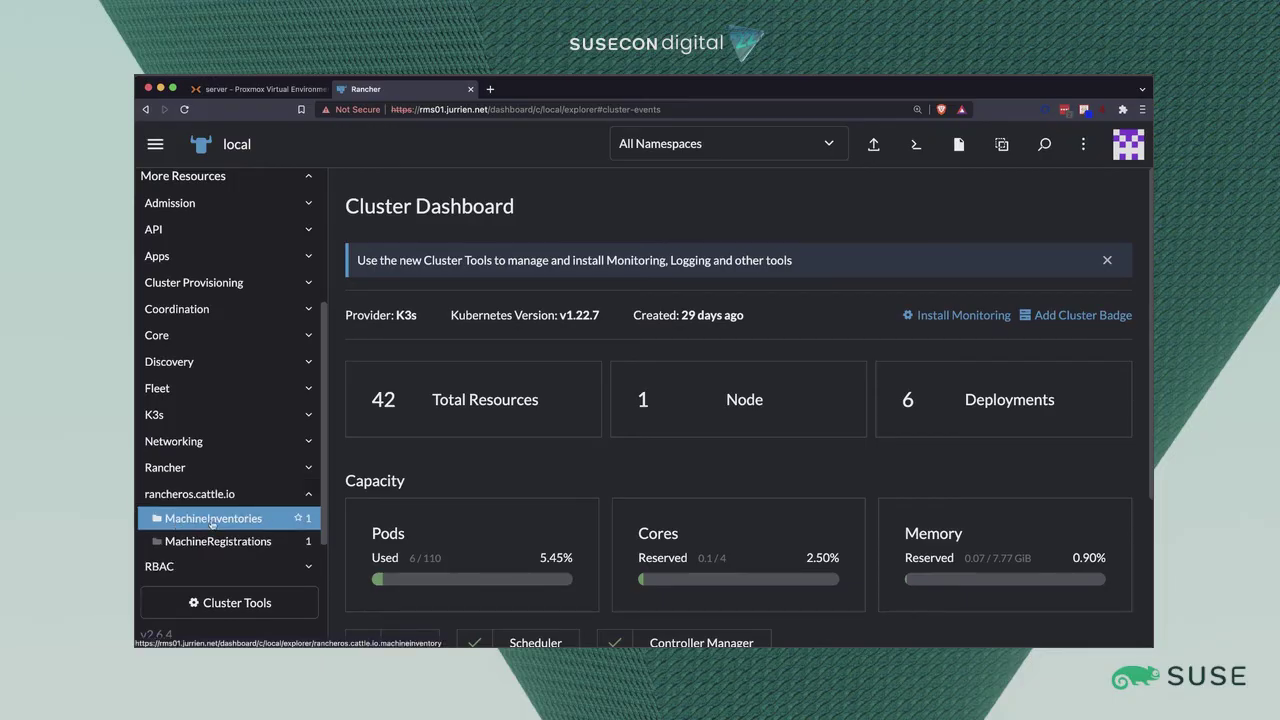
left_click(256, 518)
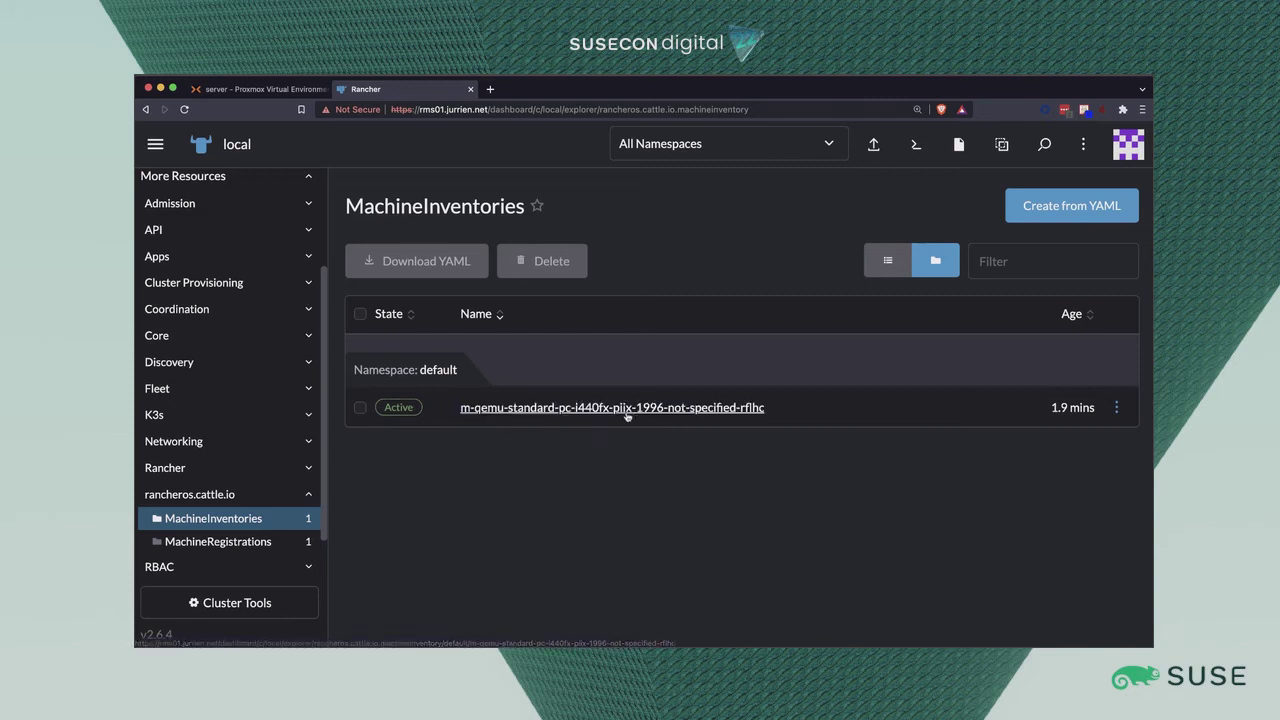
left_click(1115, 408)
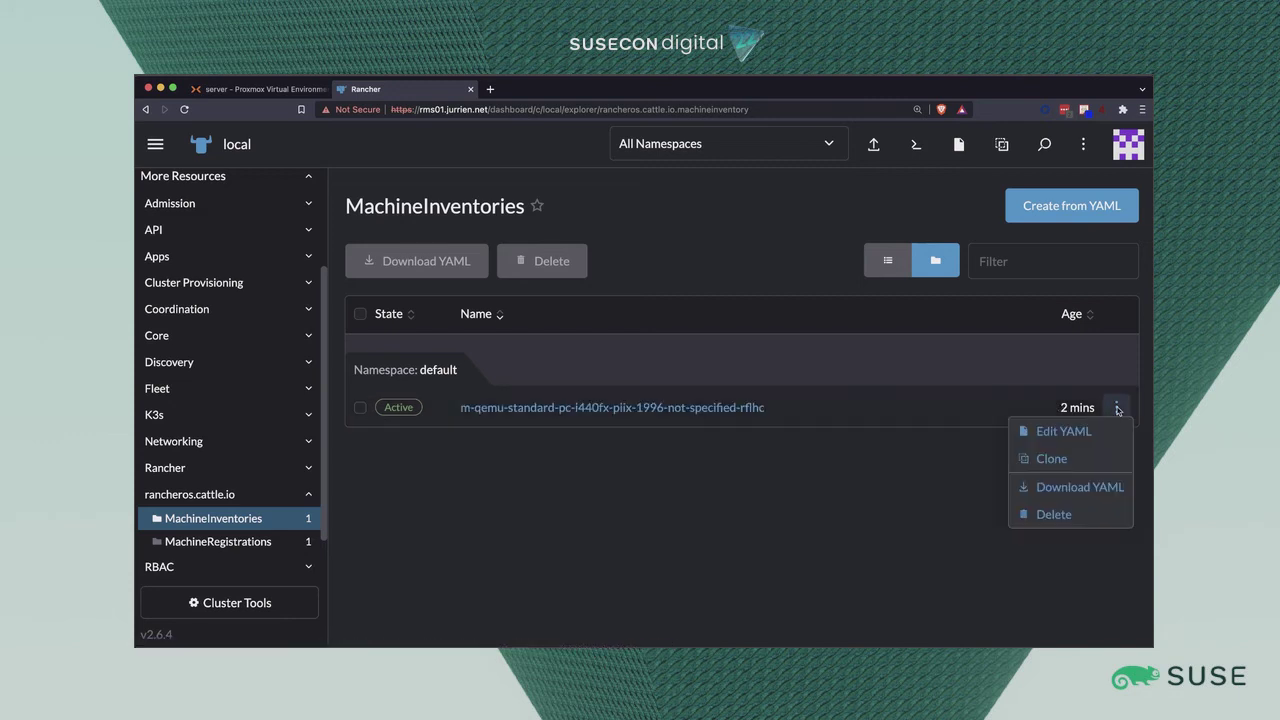
Edit the machine inventory YAML to set clusterName to slemicro and role to server.
left_click(1058, 433)
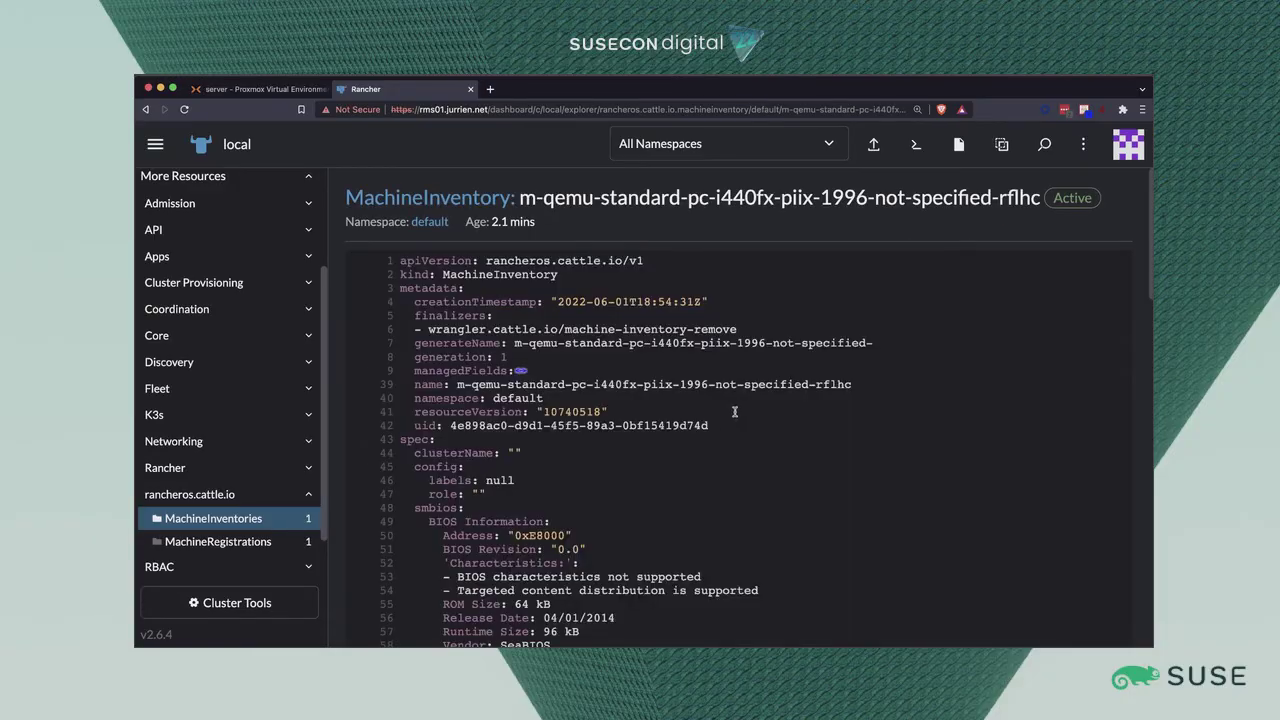
scroll(504, 408, "down", 1)
left_click(512, 400)
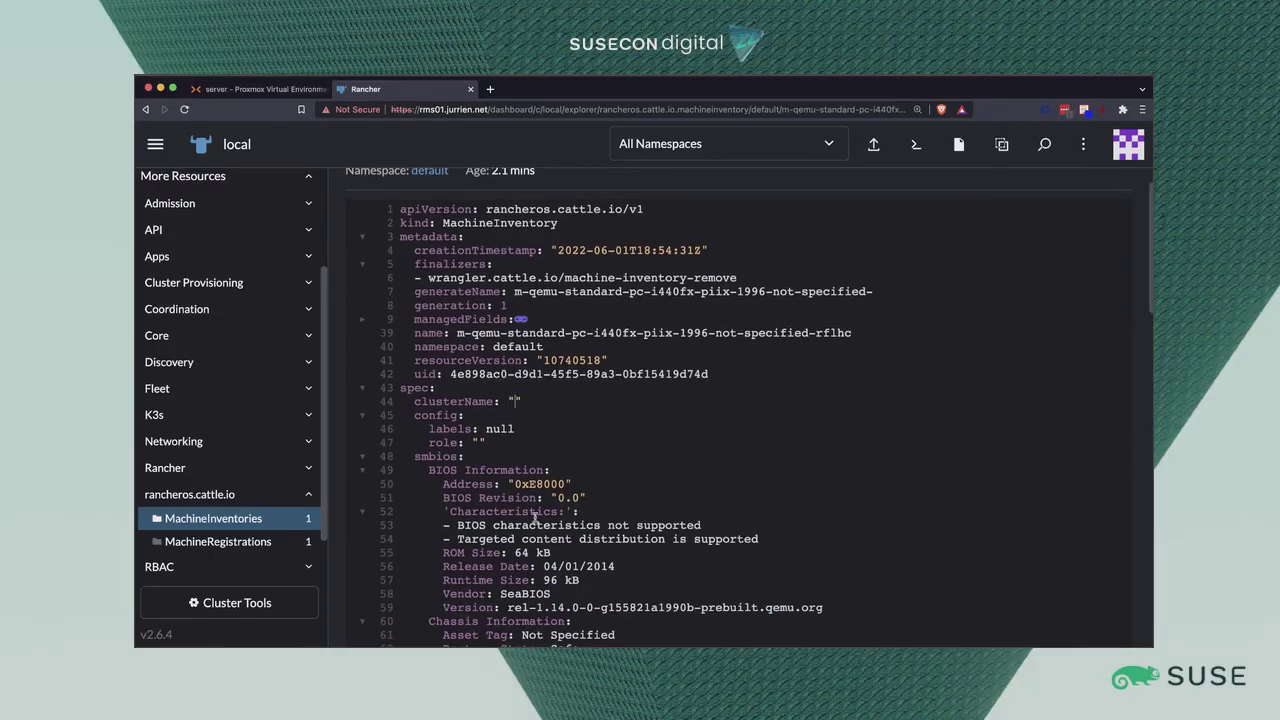
type("slemicro")
left_click(479, 442)
type("sserver")
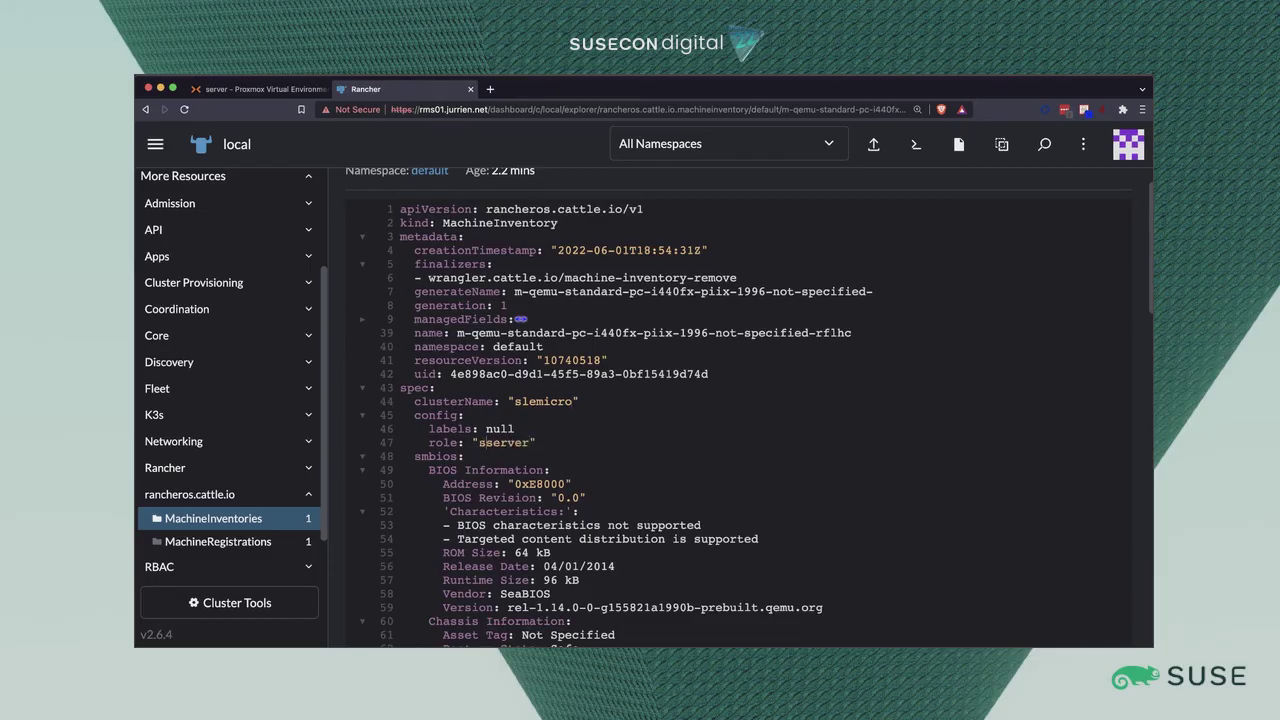
key("BackSpace")
Scroll to the end of the YAML and bring the SSH Terminal to the front.
scroll(790, 430, "down", 10)
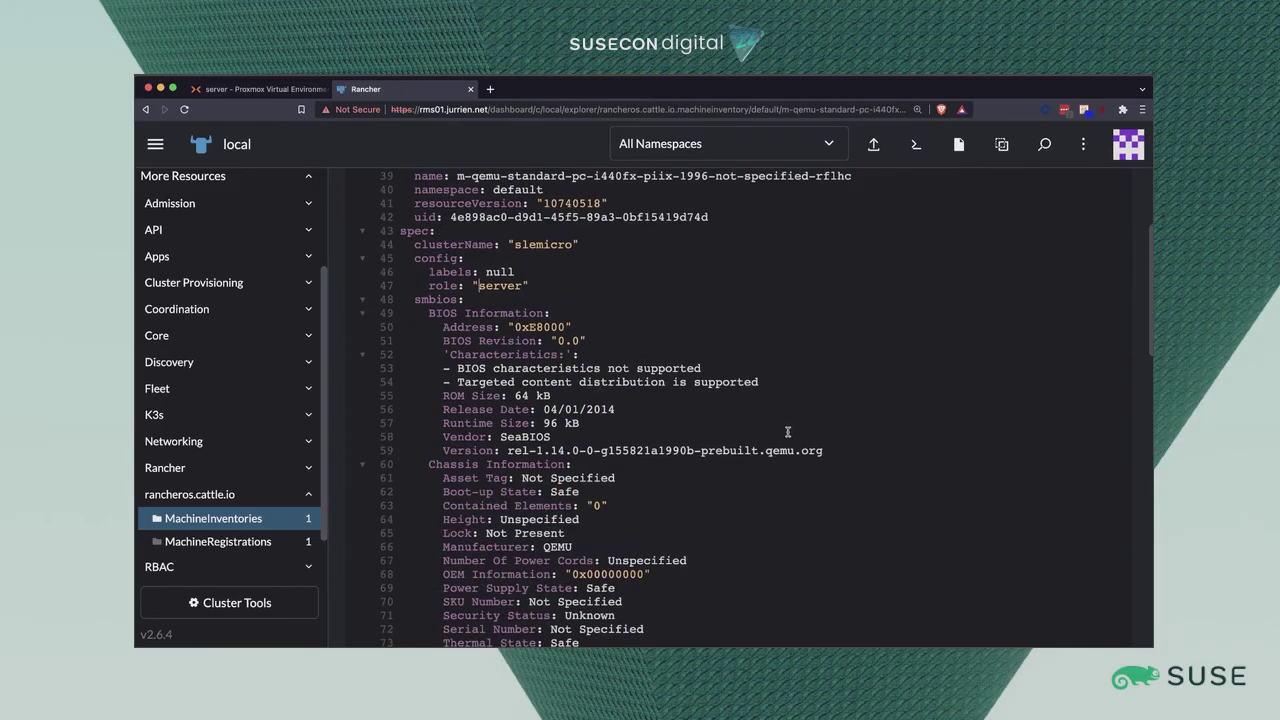
scroll(793, 442, "down", 10)
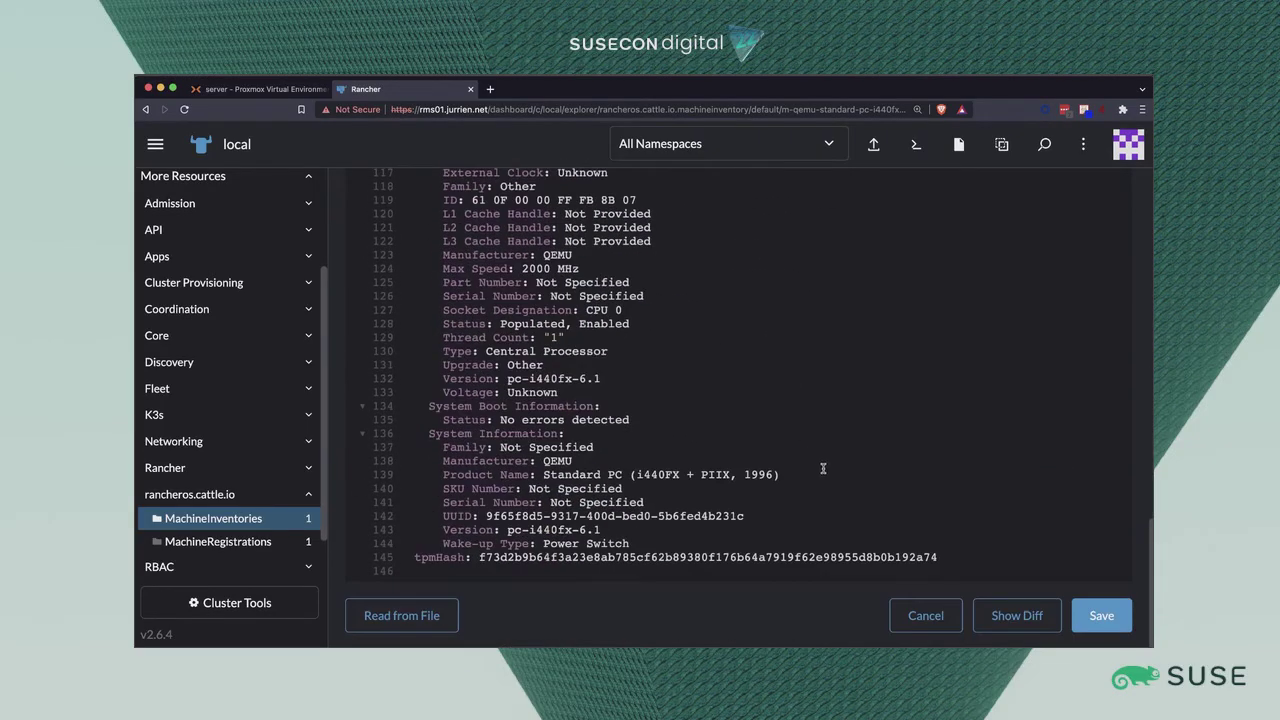
left_click(493, 646)
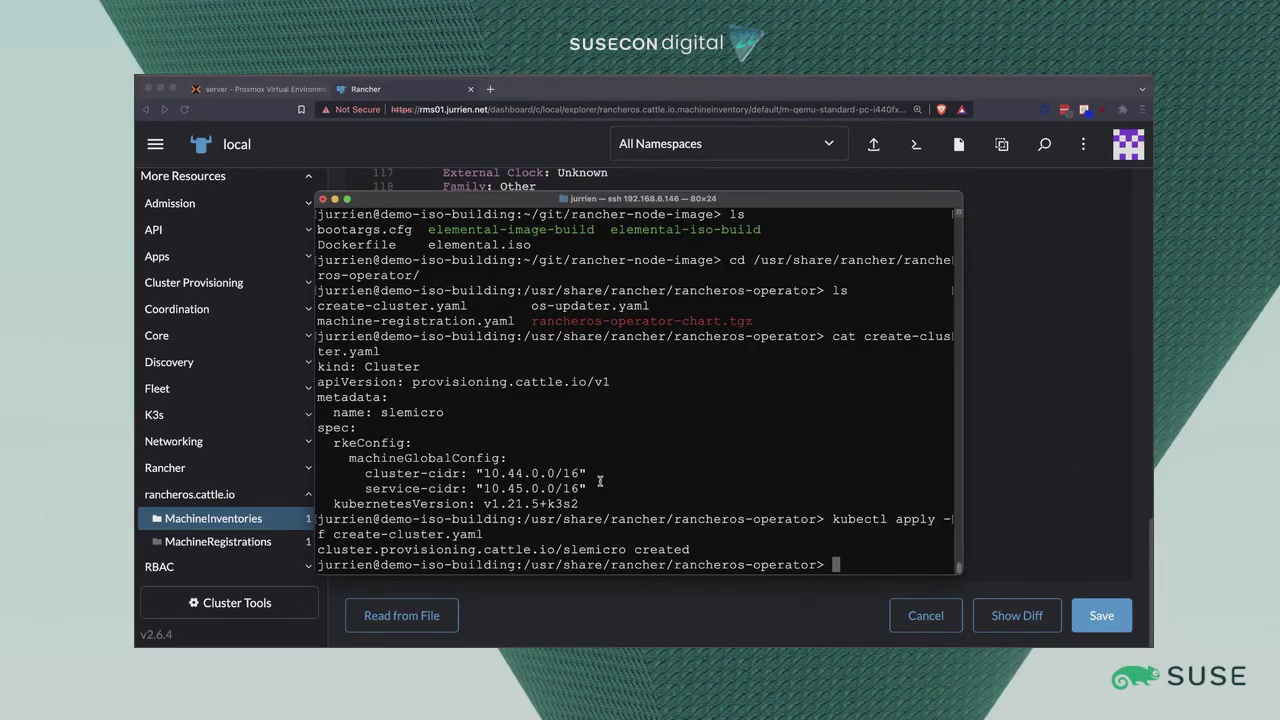
Open the ros01 VM 108 console in Proxmox and log in as root.
left_click(278, 87)
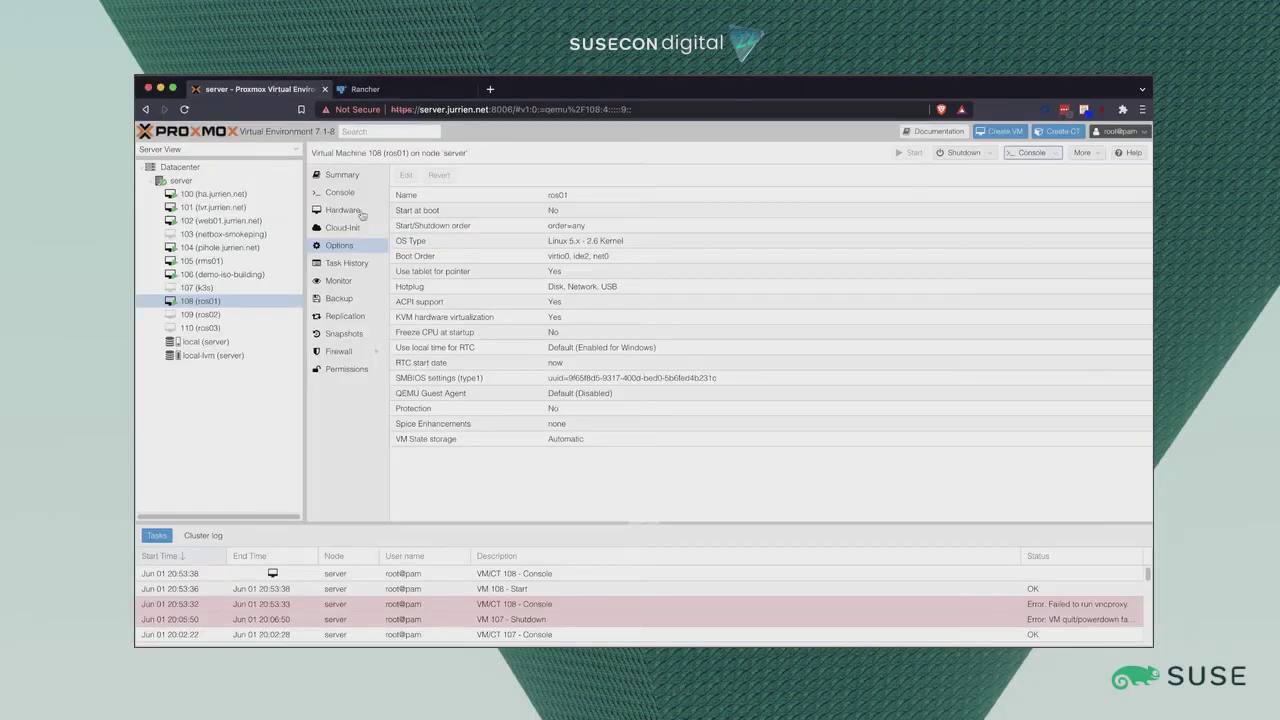
left_click(1020, 153)
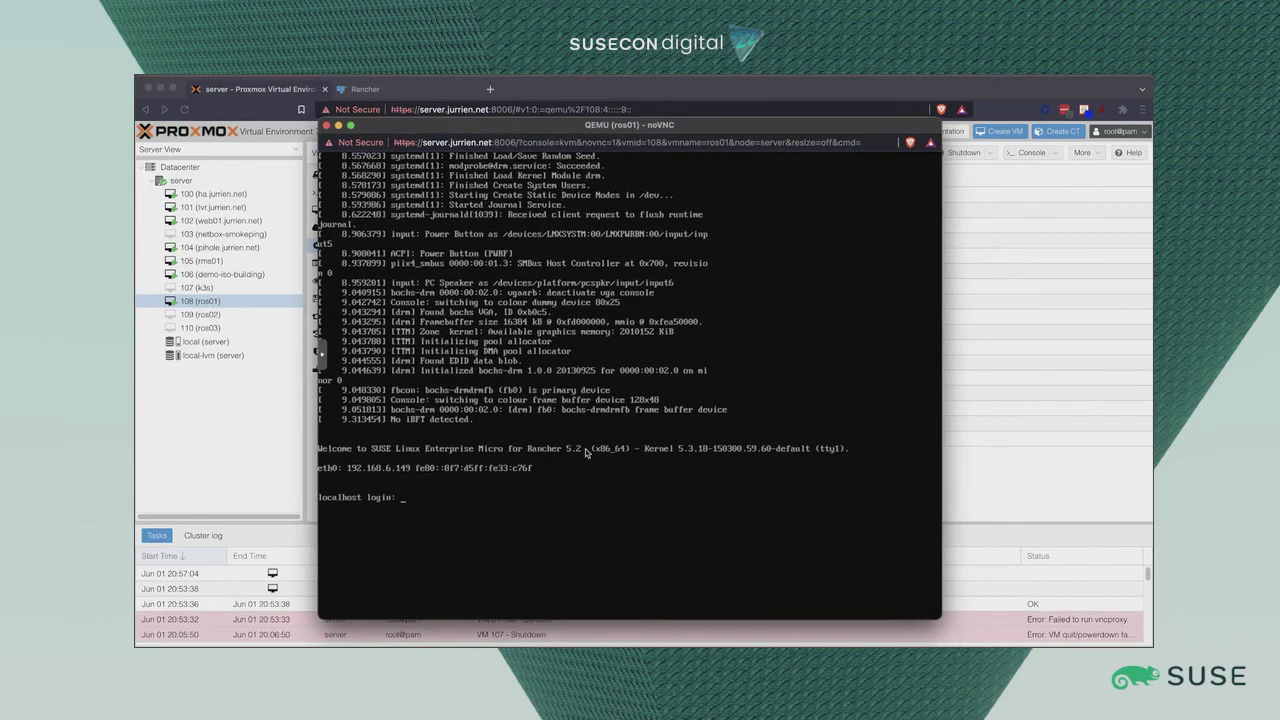
type("root")
key("Return")
key("Return")
Run journalctl -f in the console, then return to Rancher's inventory editor.
type("journalctl ")
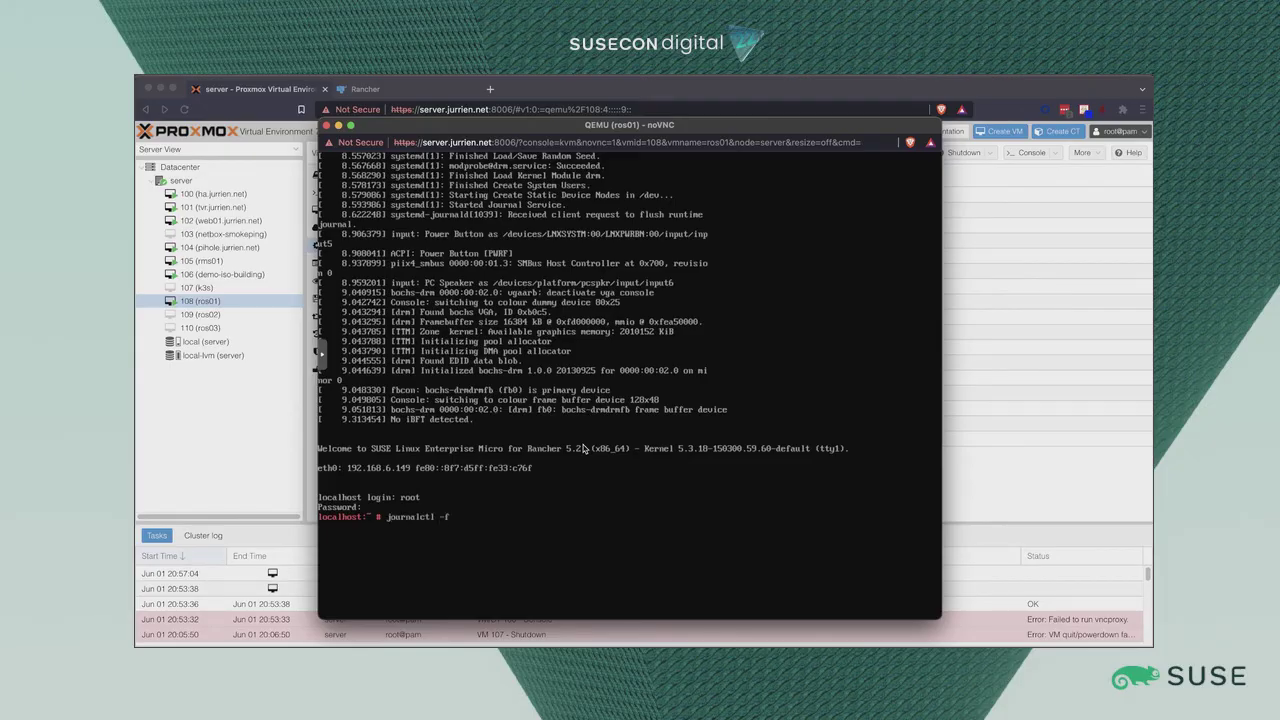
type("-f")
key("Return")
left_click_drag(674, 130, 874, 107)
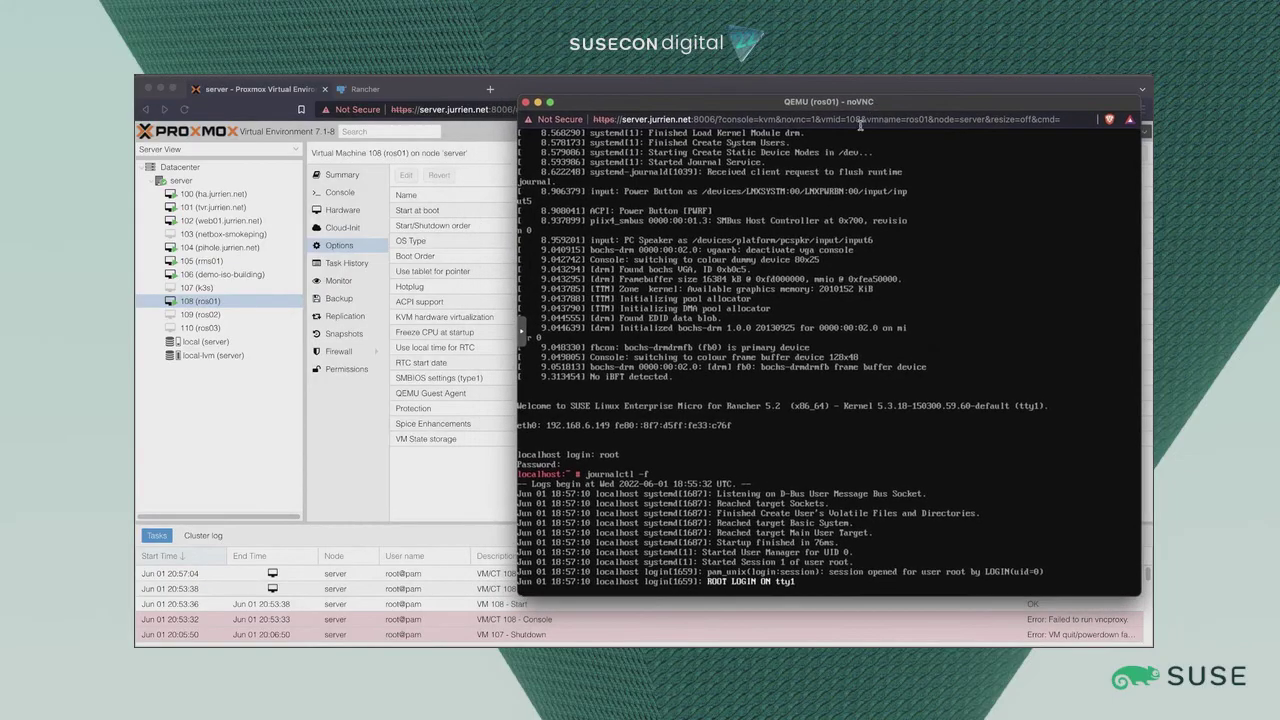
left_click(362, 92)
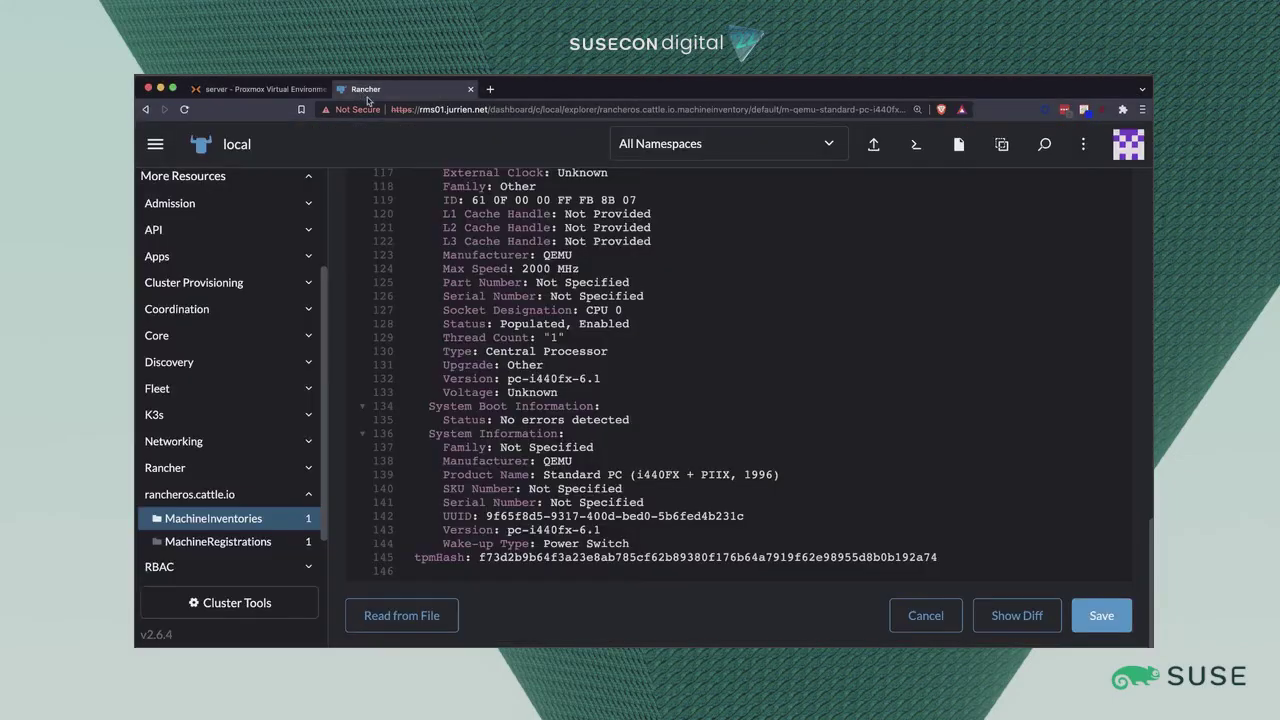
Save the machine inventory and bring the VM console forward to watch K3s install.
left_click(1108, 615)
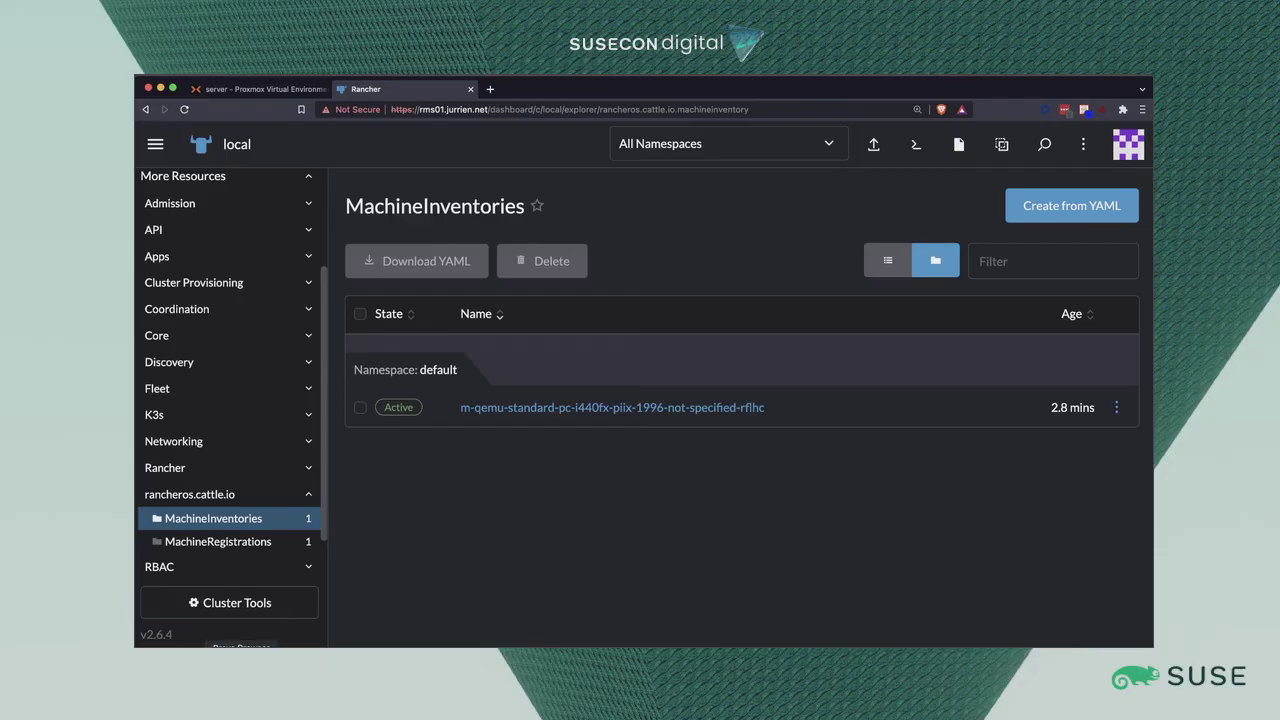
mouse_move(254, 646)
left_click(511, 601)
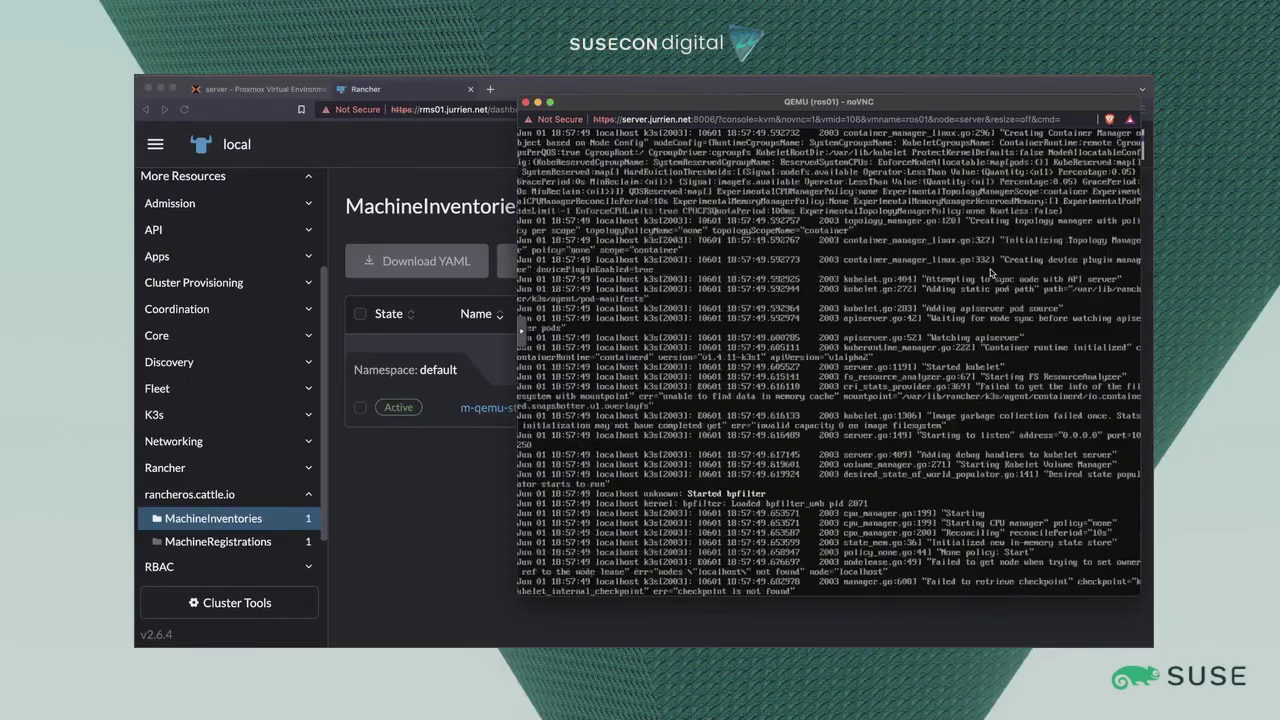
Go to Rancher Home and then to the Cluster Management clusters list.
left_click(157, 153)
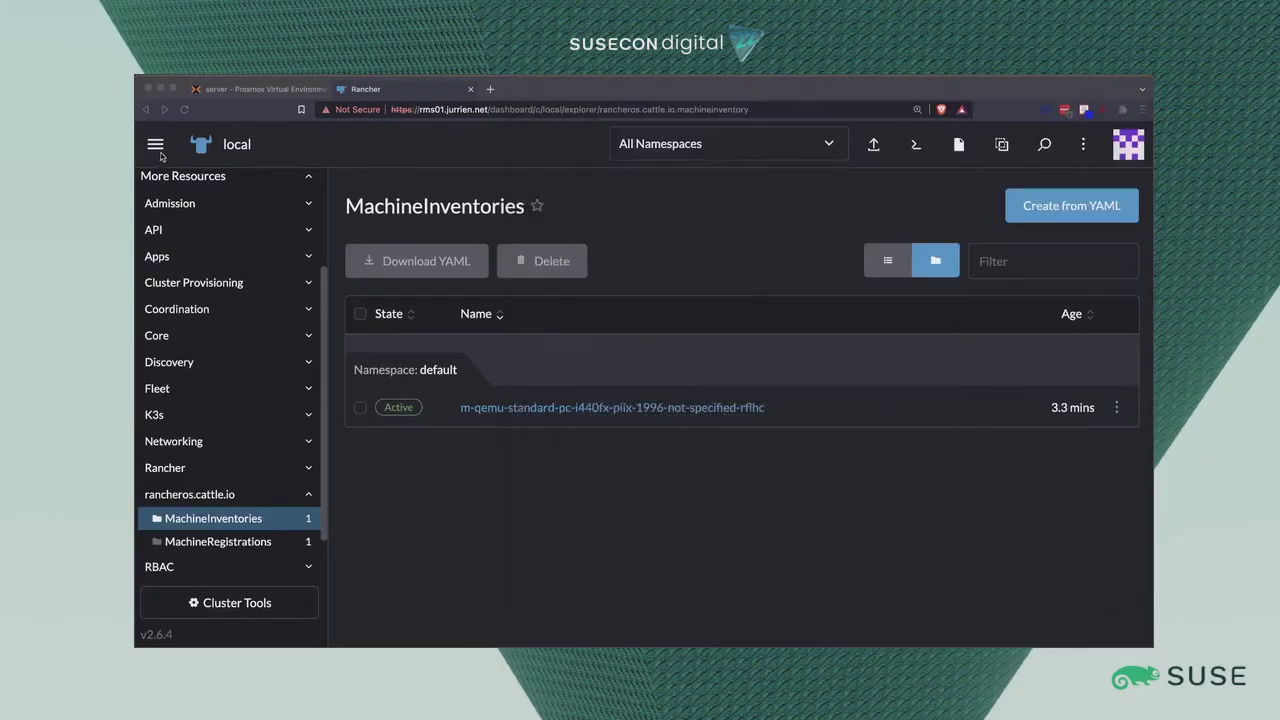
left_click(155, 152)
left_click(216, 190)
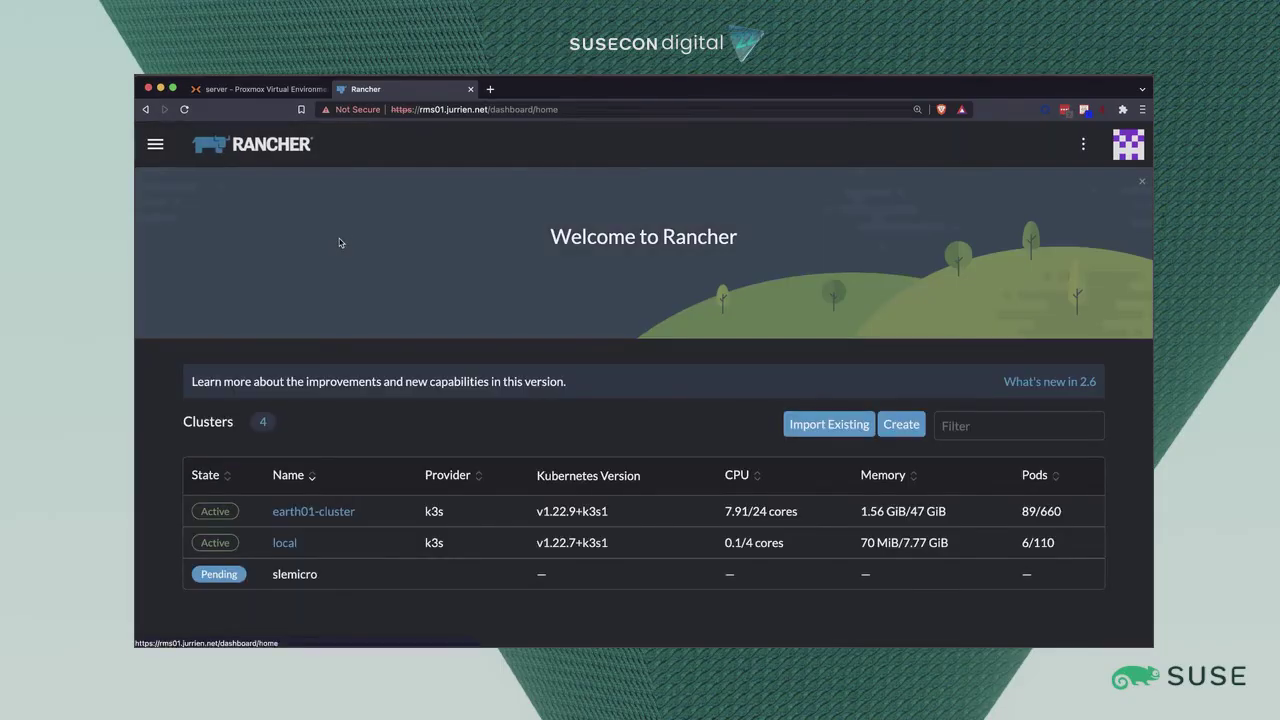
left_click(155, 144)
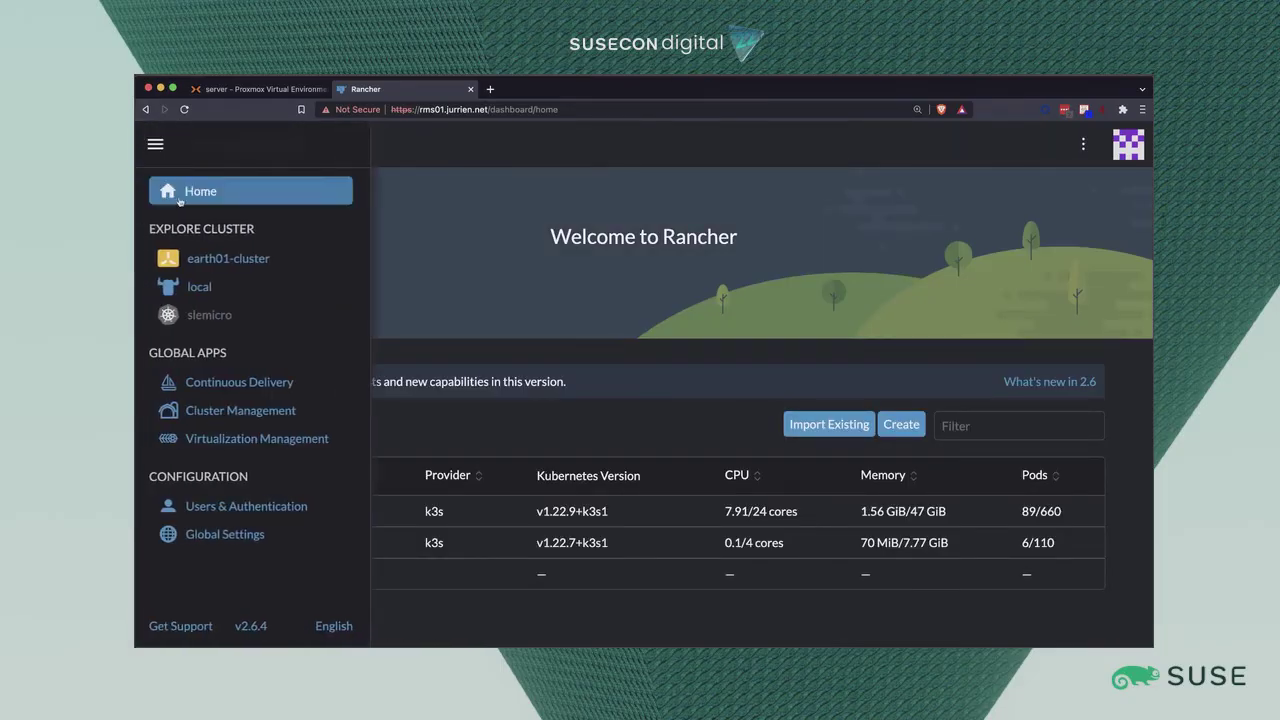
left_click(265, 409)
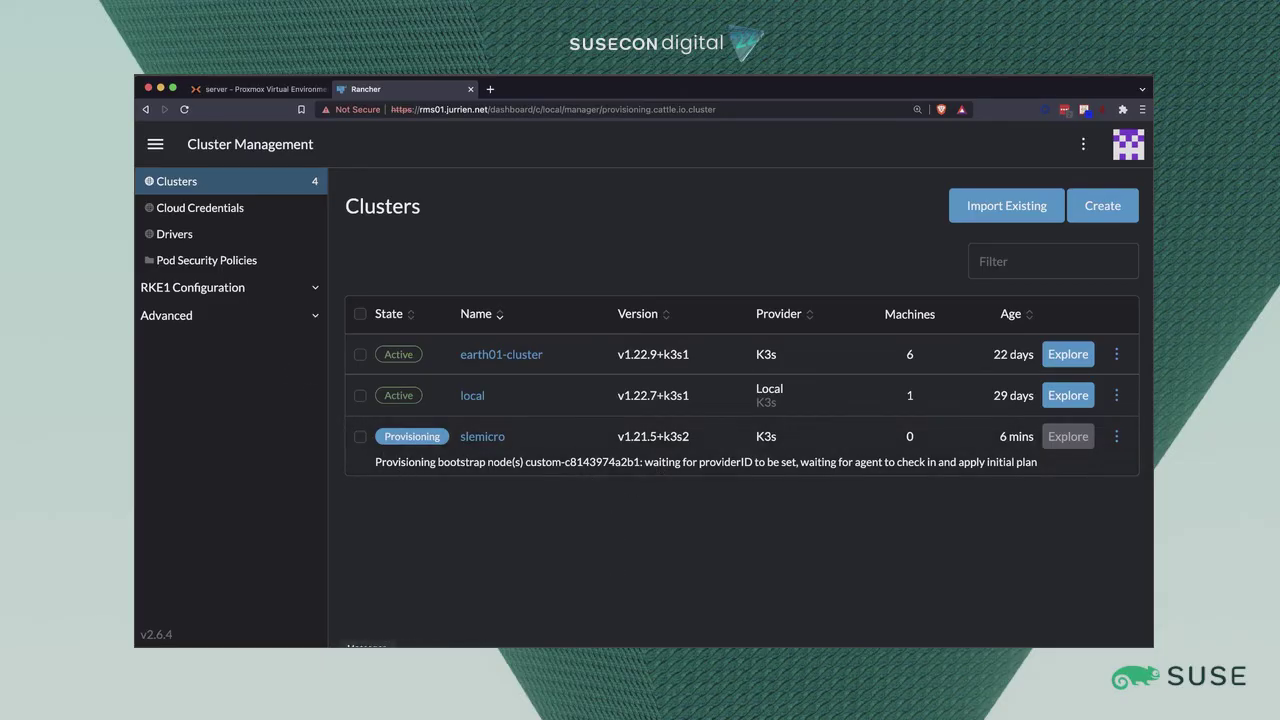
Check the VM console, then confirm slemicro is Active with 1 machine on v1.21.5+k3s2.
mouse_move(424, 634)
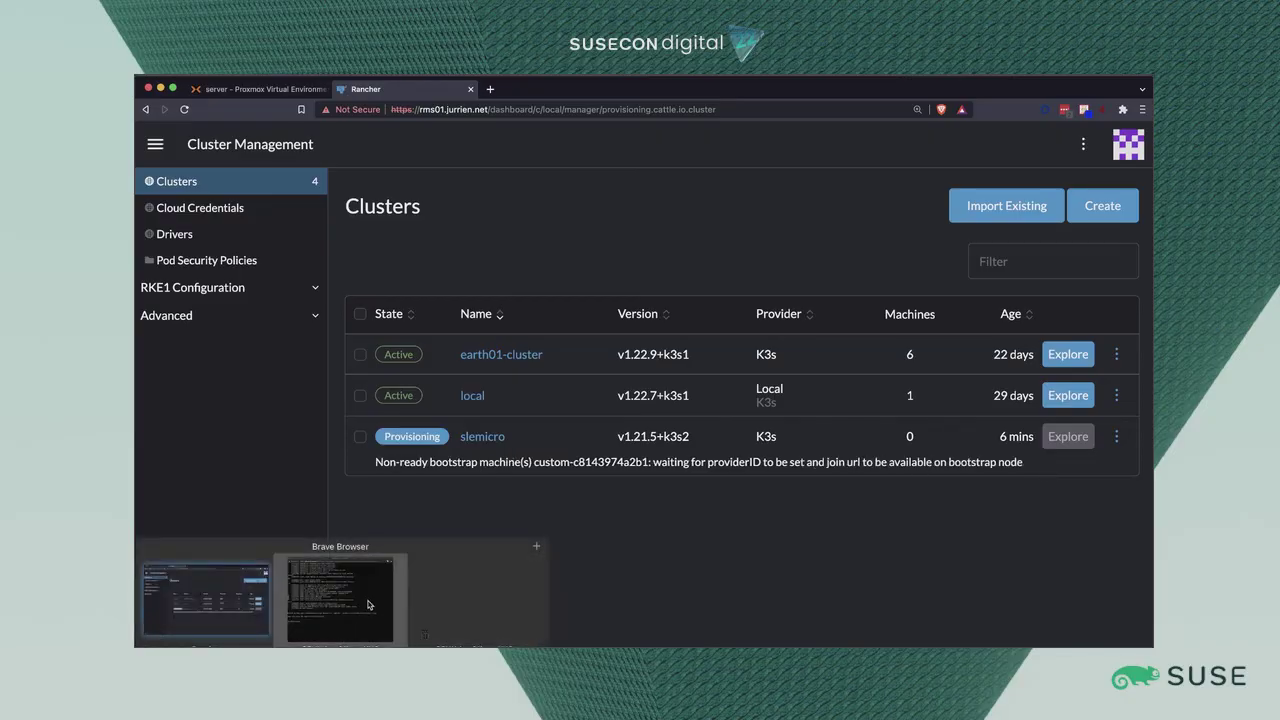
left_click(463, 600)
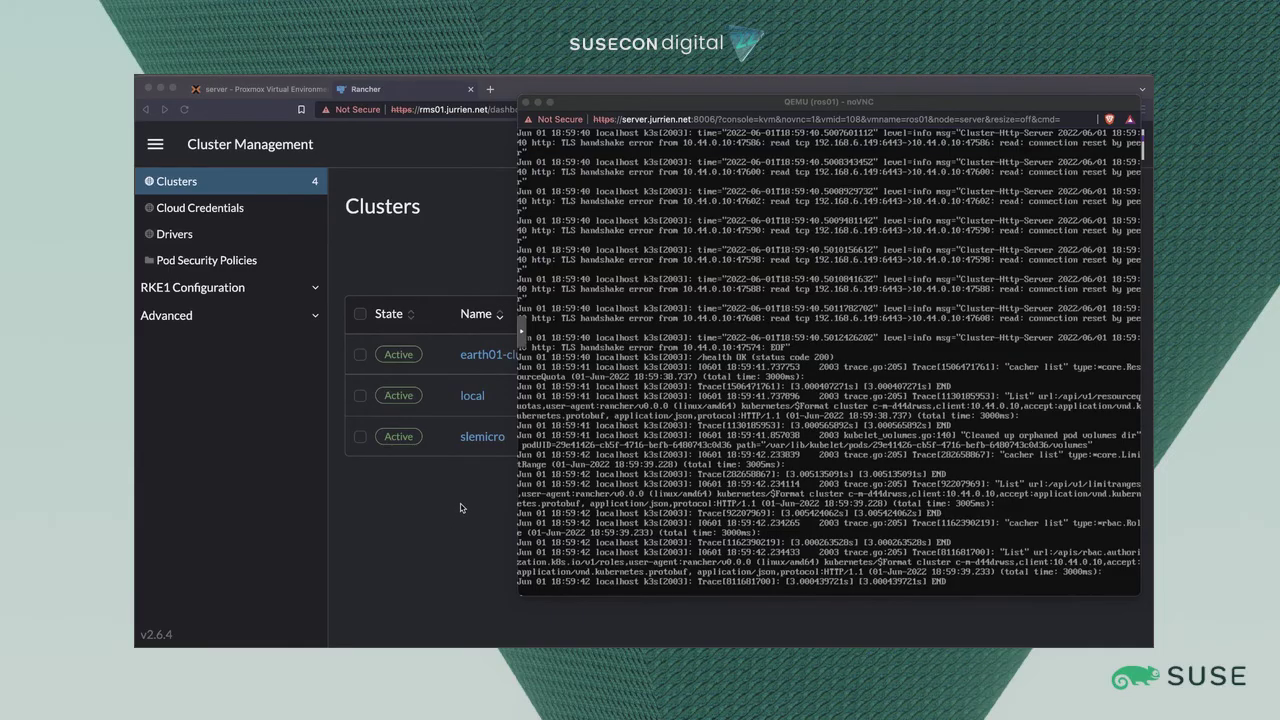
left_click(461, 507)
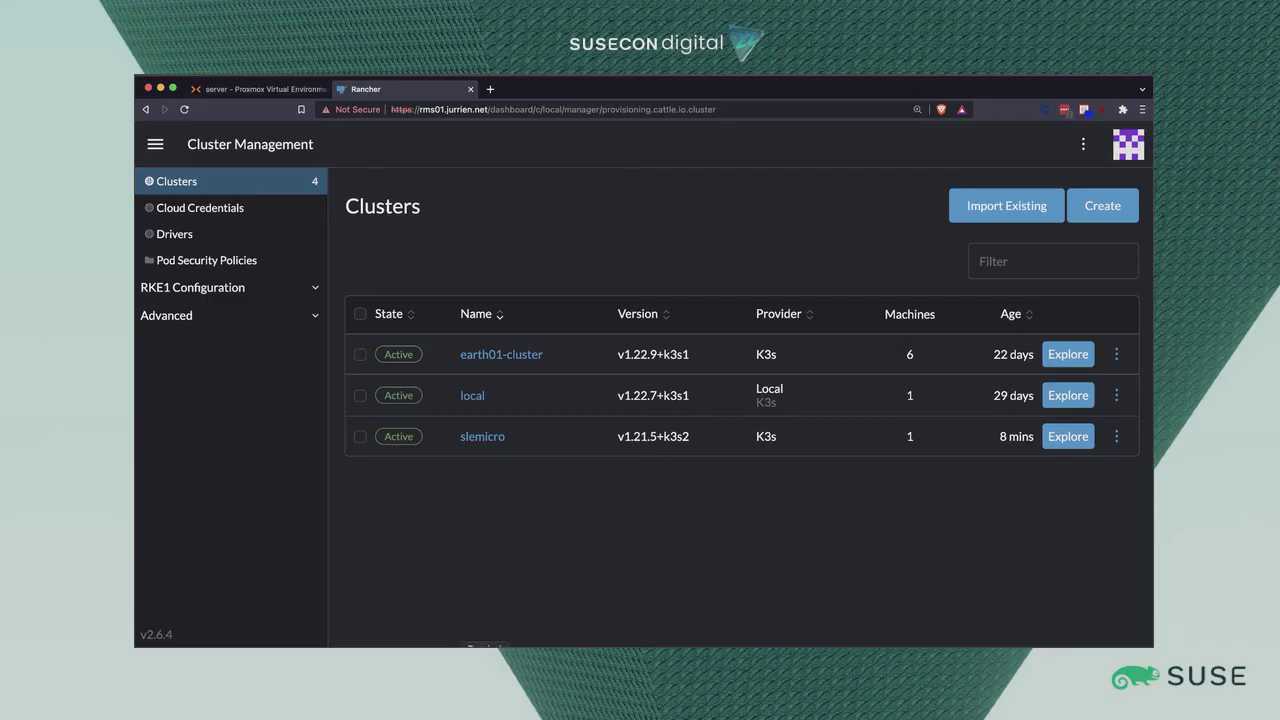
In the Terminal, list the operator files with ls.
left_click(485, 646)
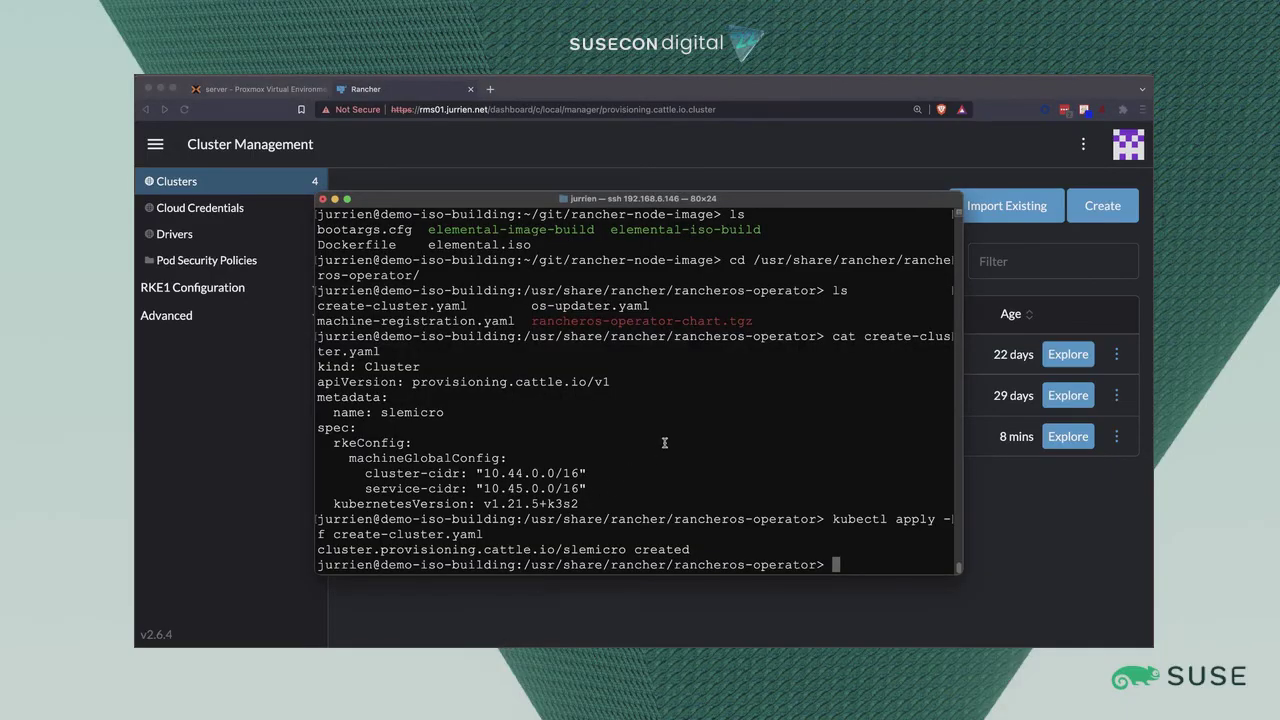
type("ls")
key("Return")
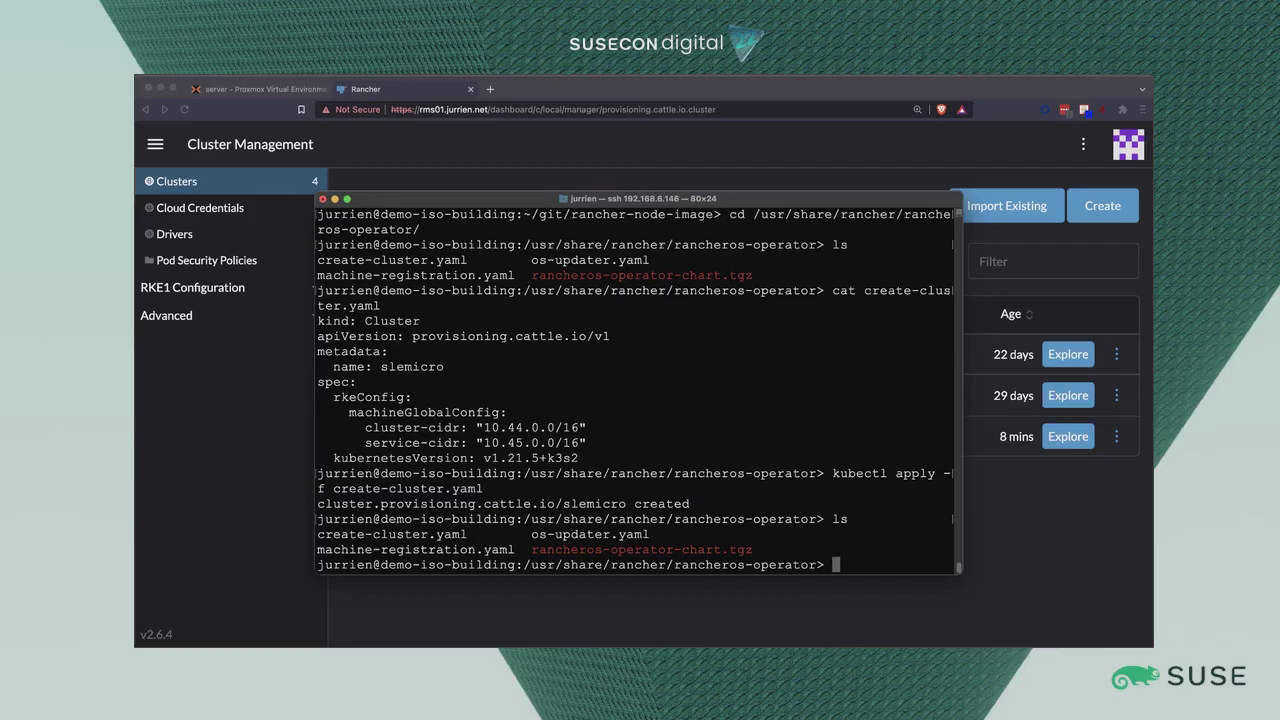
Print os-updater.yaml and highlight its osImage value and mycluster target.
type("cat os-updater.yaml")
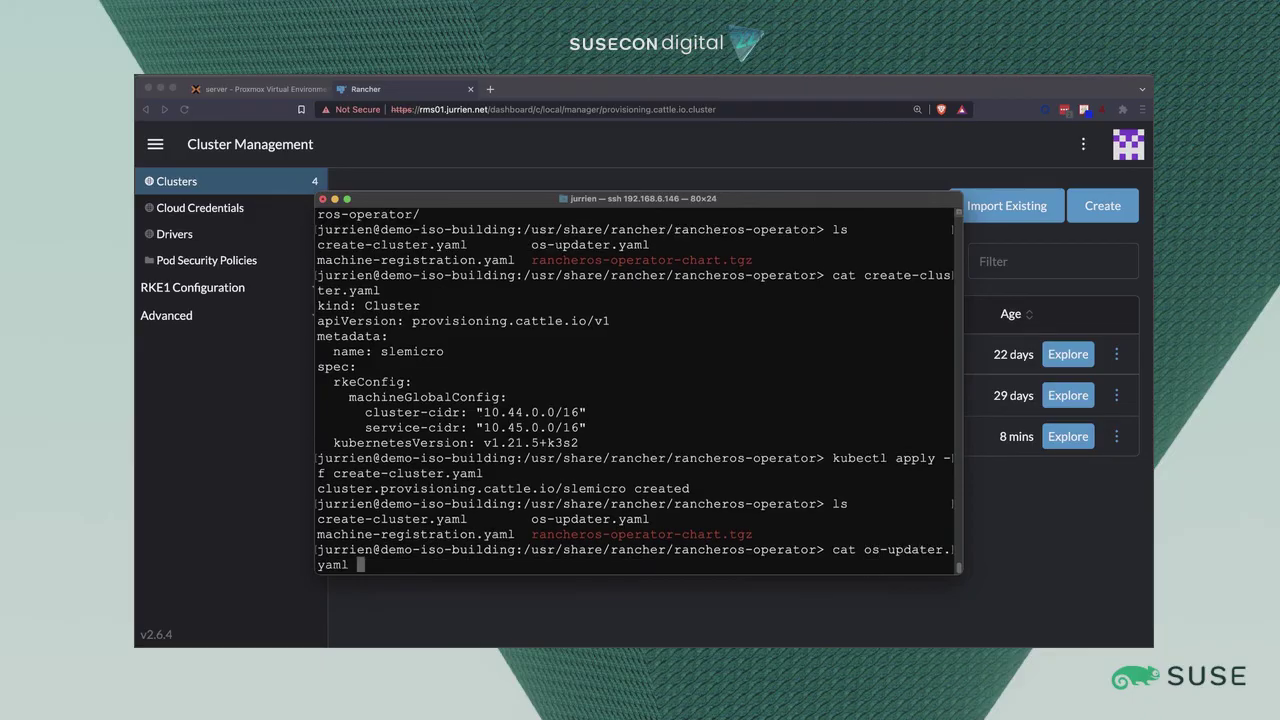
key("Return")
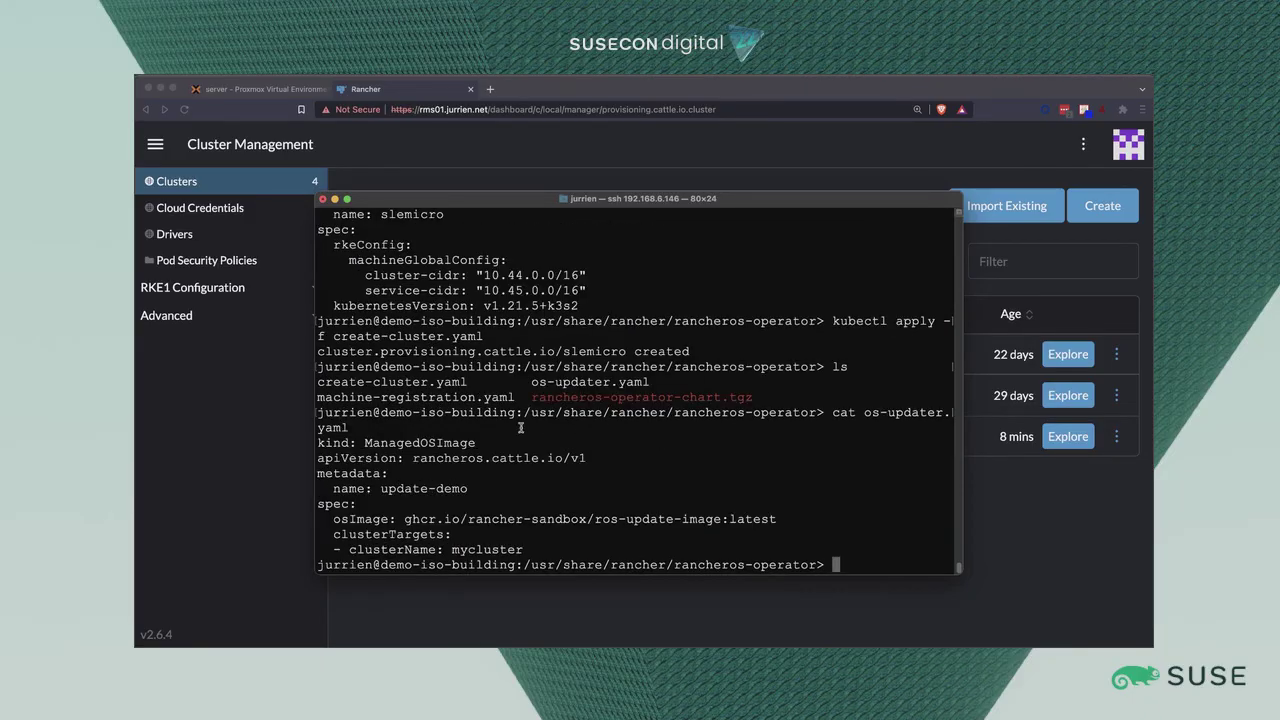
left_click_drag(456, 518, 778, 518)
left_click(772, 521)
left_click_drag(452, 549, 547, 548)
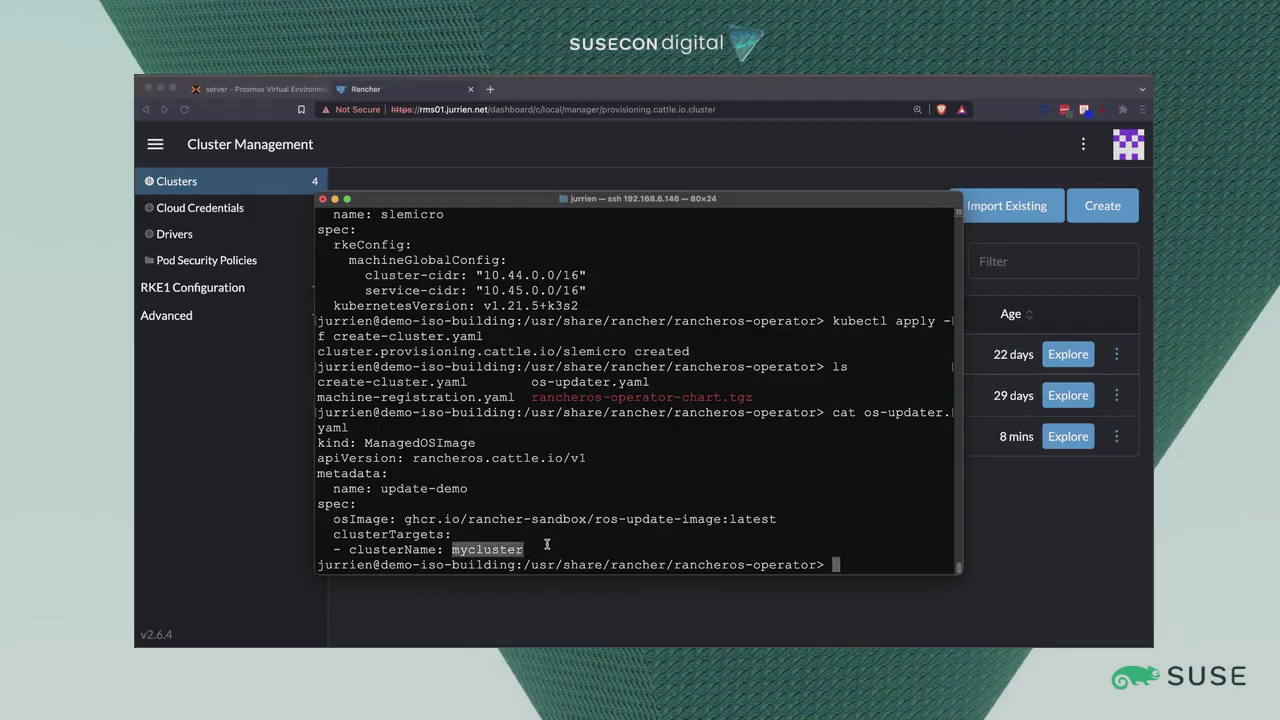
left_click(547, 548)
Open os-updater.yaml in vim.
type("vim os")
key("Tab")
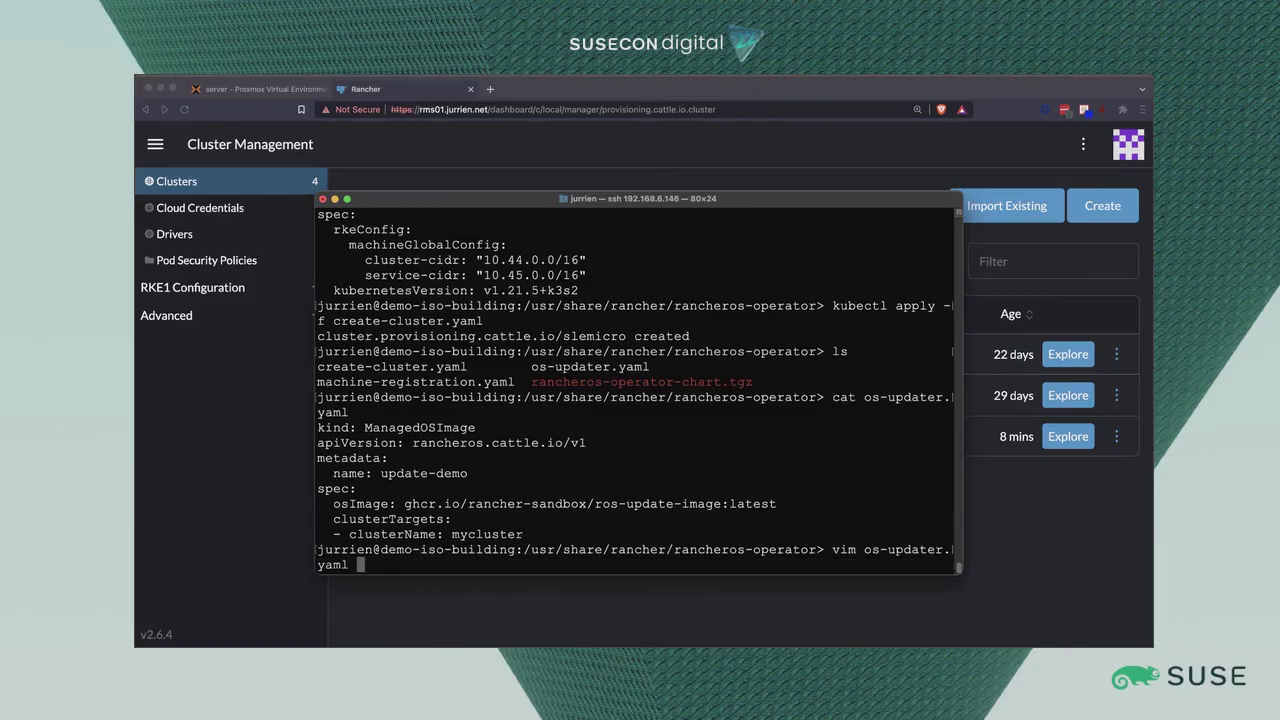
key("Return")
Replace clusterName mycluster with slemicro and save with :wq.
key("j")
key("j")
key("j")
key("j")
key("j")
key("j")
key("j")
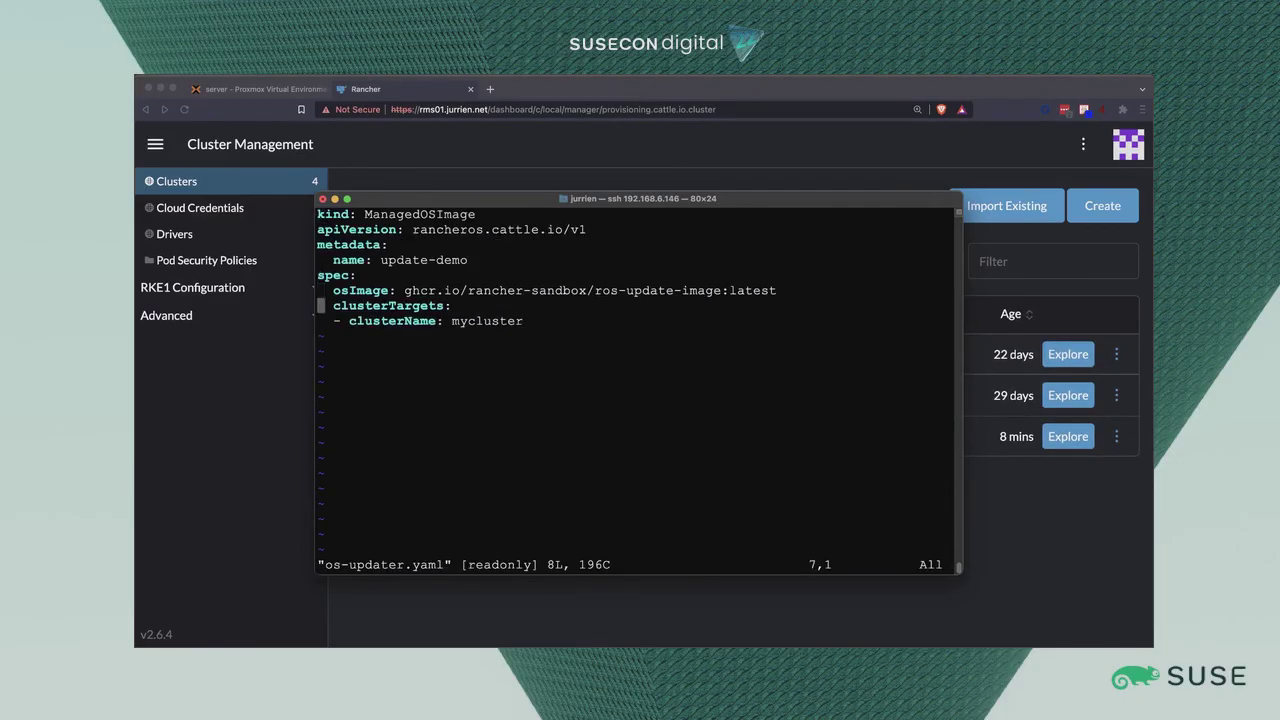
key("shift+a")
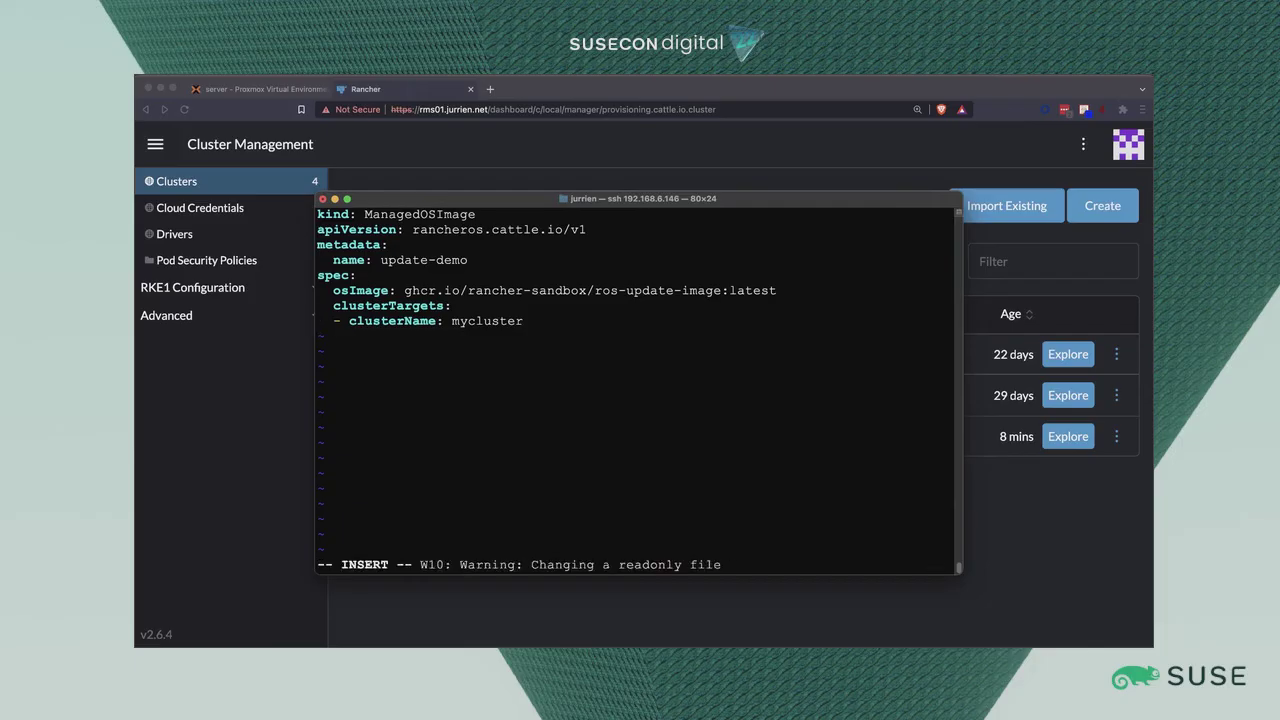
key("BackSpace")
key("BackSpace")
key("BackSpace")
key("BackSpace")
key("BackSpace")
key("BackSpace")
key("BackSpace")
key("BackSpace")
key("BackSpace")
type("slemicro")
key("Escape")
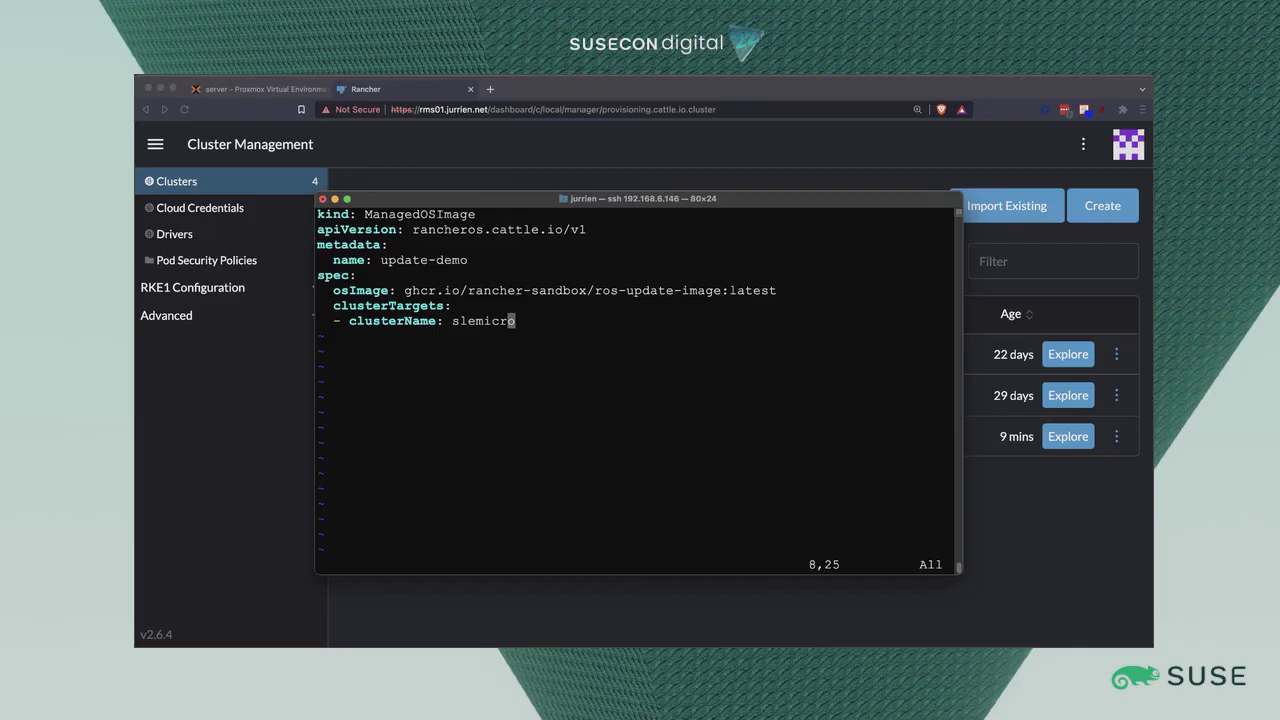
type(":wq")
key("Return")
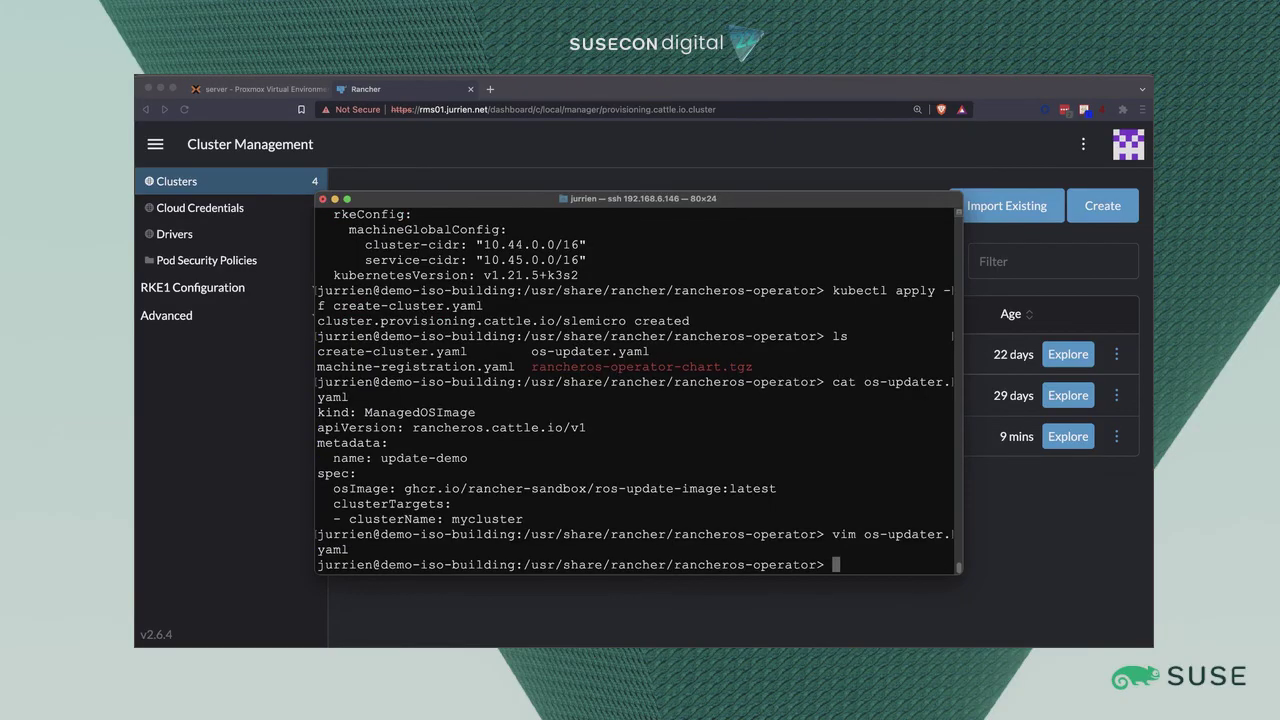